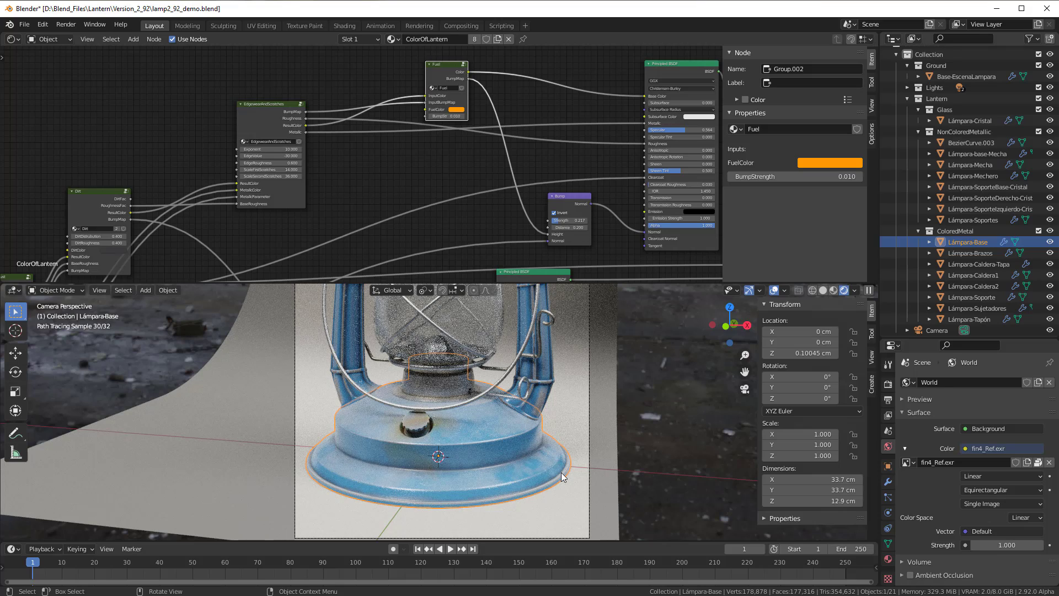
Examine the lantern base render and the ColorMaterial, Dust, Dirt and EdgewearAndScratches groups in the ColorOfLantern node tree
scroll(501, 465, "up", 2)
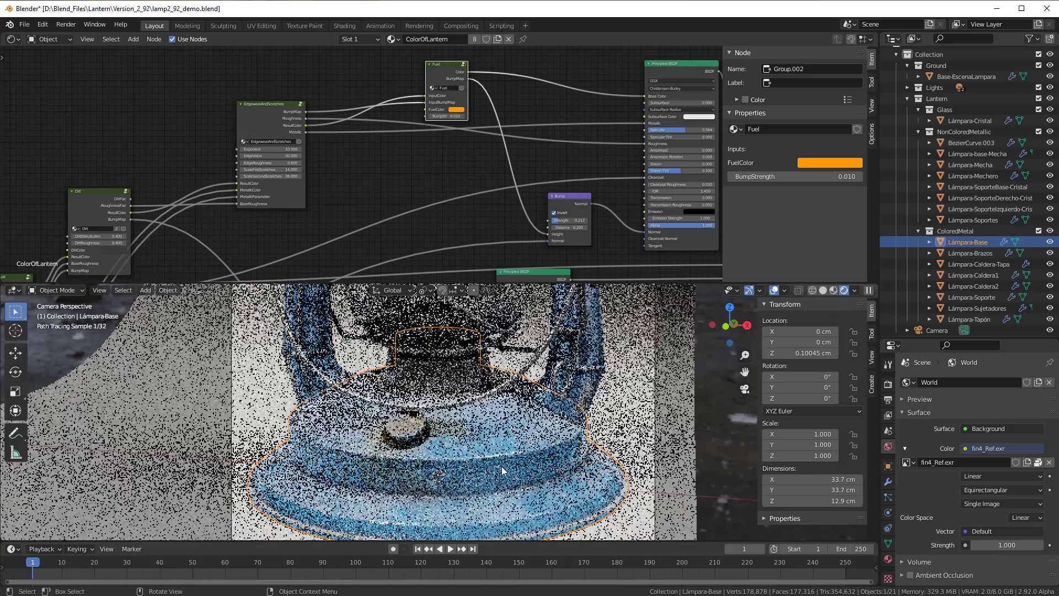
scroll(501, 466, "up", 1)
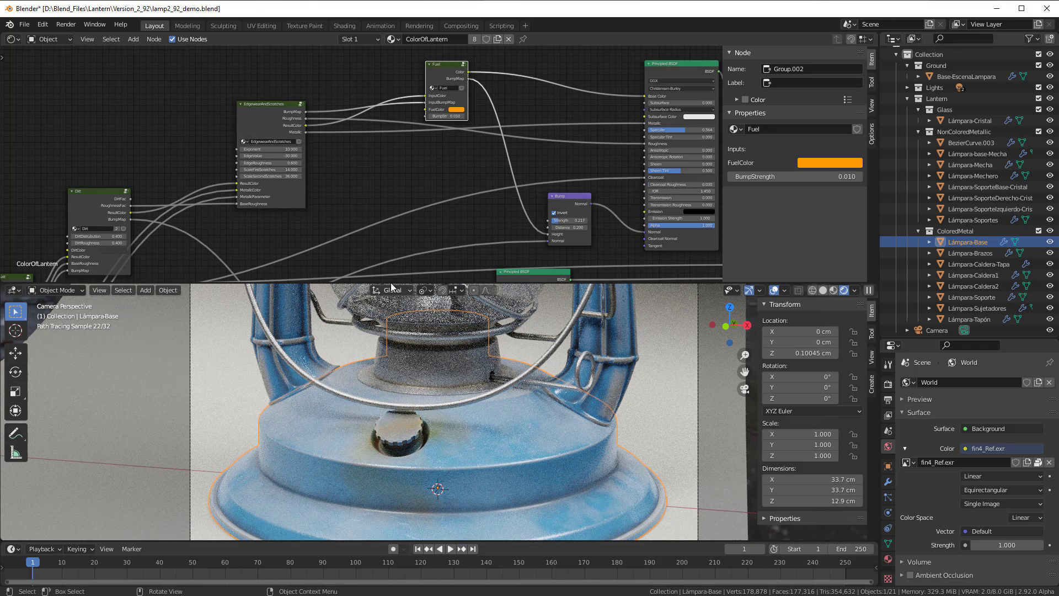
scroll(376, 206, "down", 2)
middle_click_drag(374, 204, 629, 73)
scroll(545, 118, "up", 3)
scroll(292, 214, "up", 3)
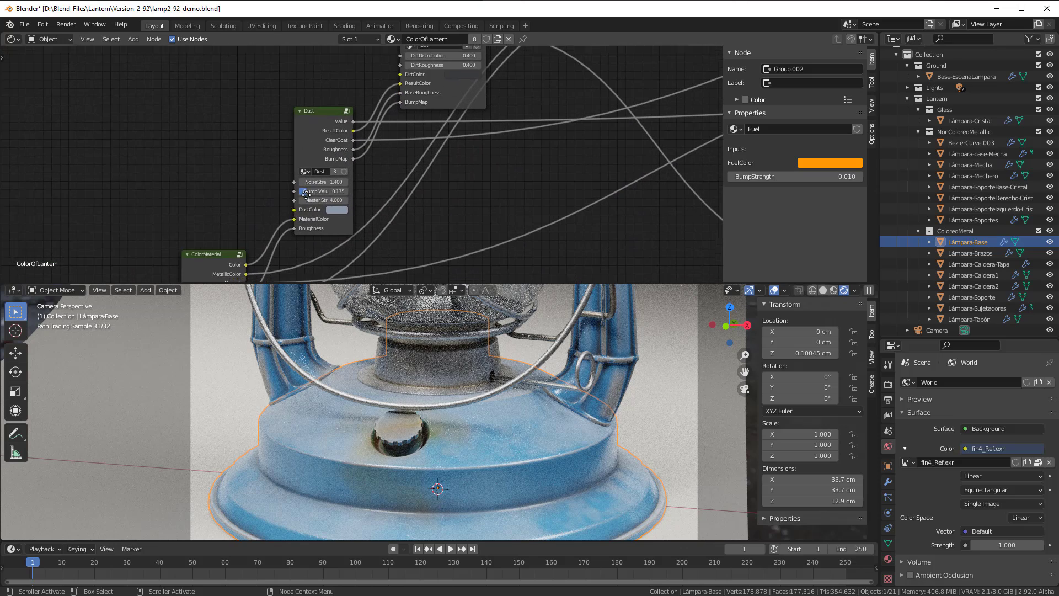
middle_click_drag(237, 268, 382, 208)
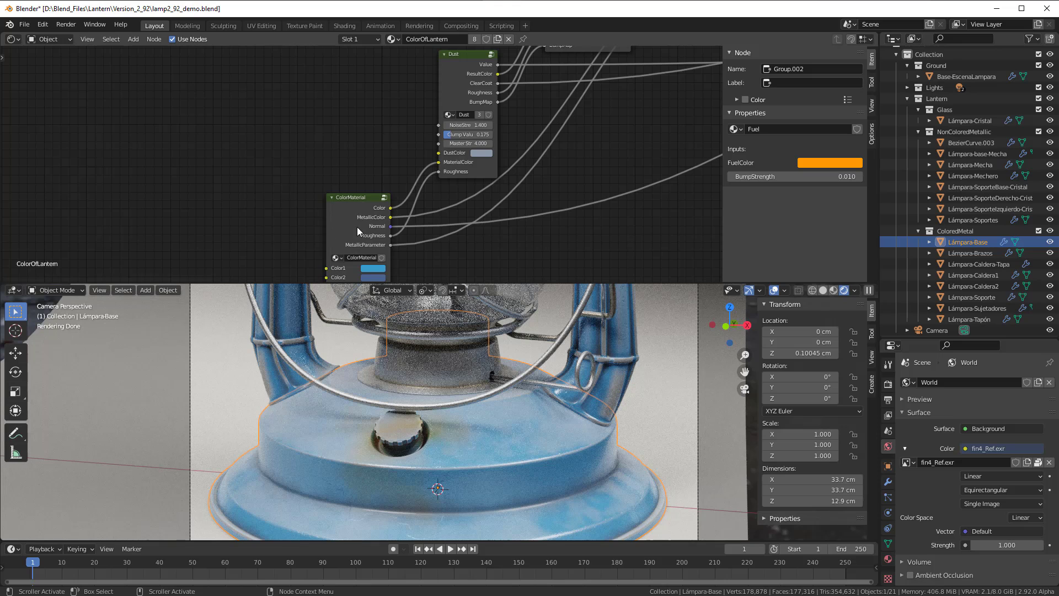
middle_click_drag(510, 114, 425, 201)
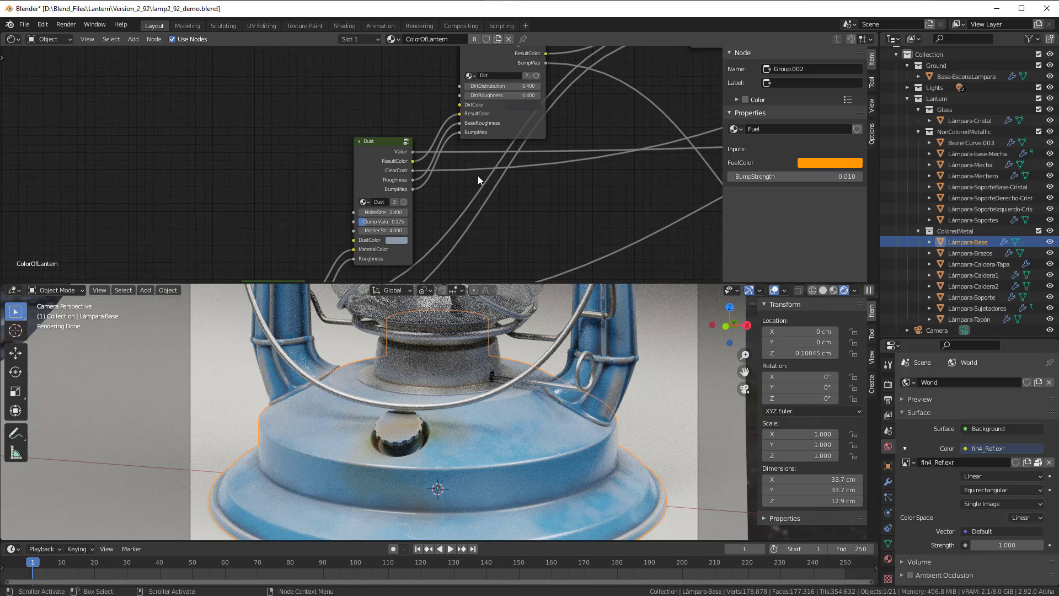
middle_click_drag(477, 175, 429, 282)
scroll(411, 60, "up", 4)
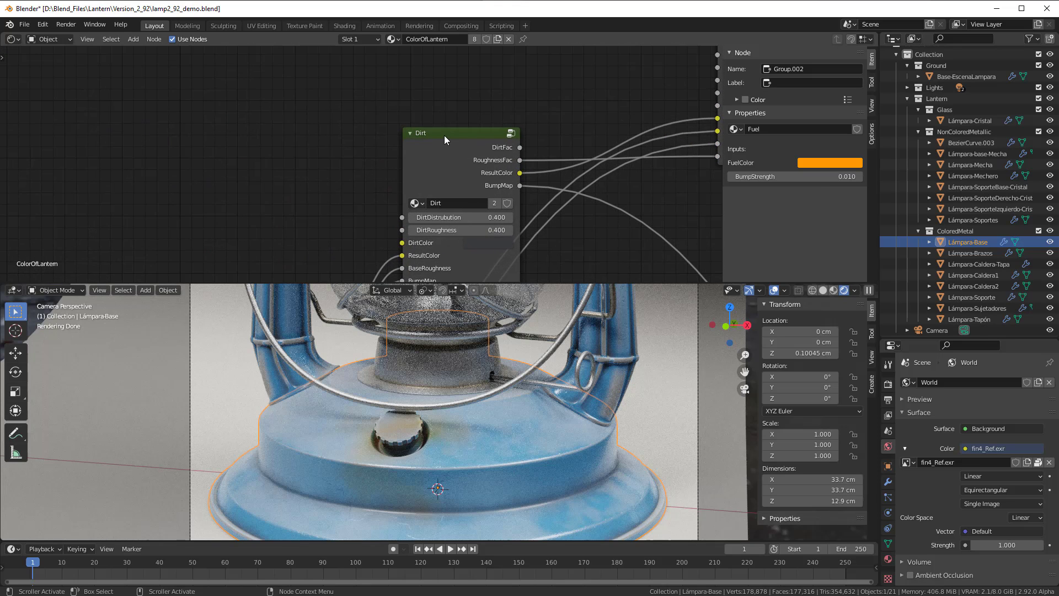
middle_click_drag(444, 134, 355, 209)
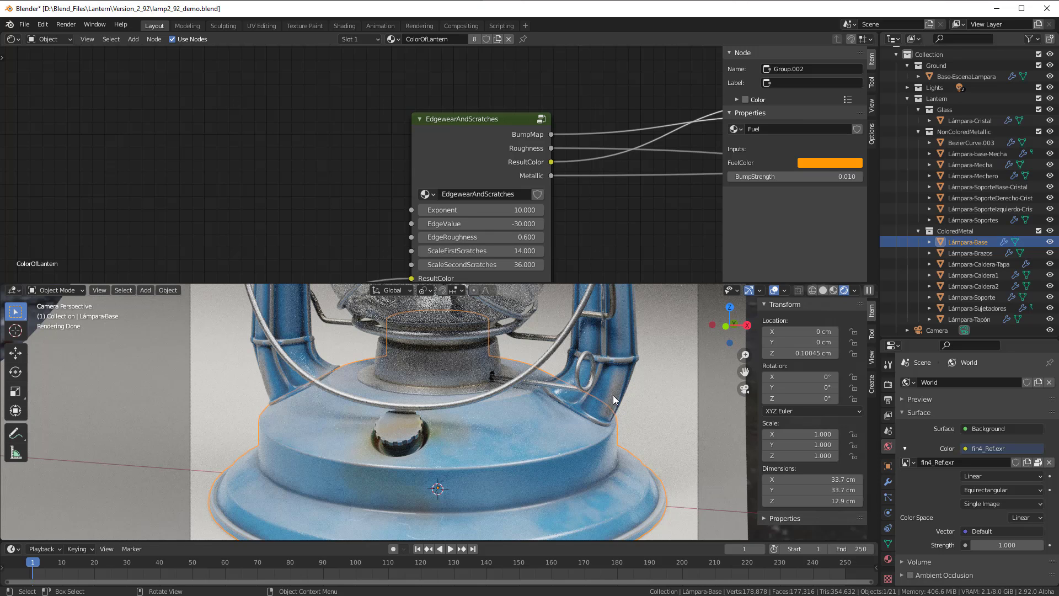
Trace the node chain back from EdgewearAndScratches through the Dirt and Dust groups to ColorMaterial
scroll(568, 230, "down", 1)
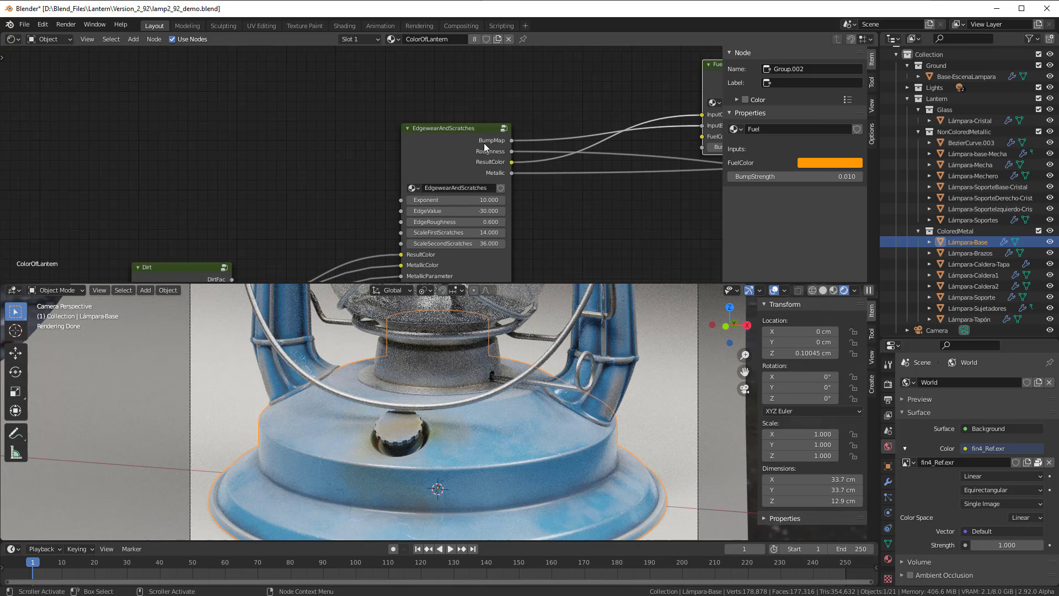
scroll(484, 147, "up", 1)
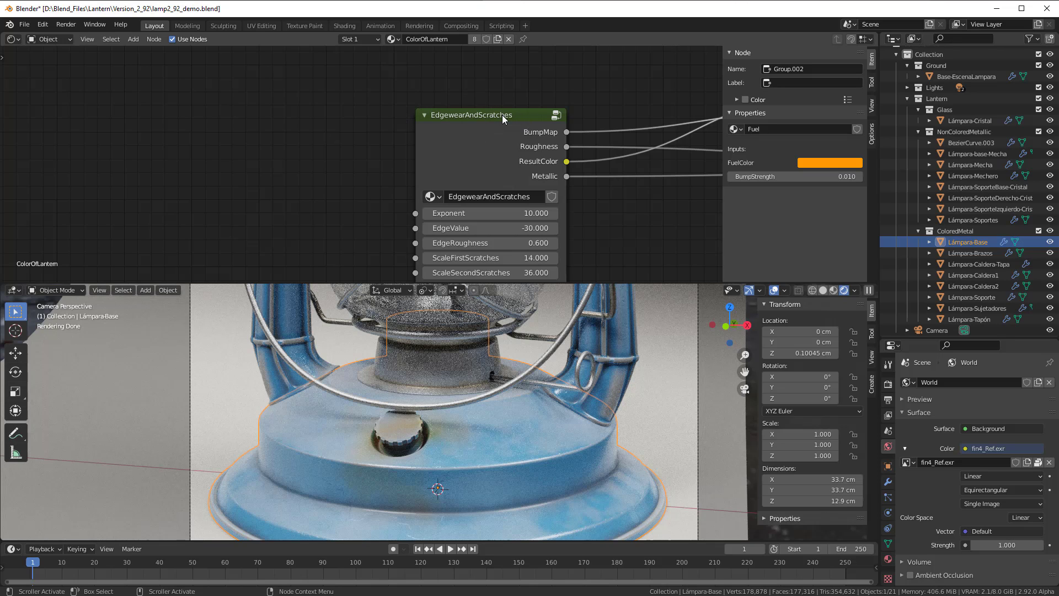
scroll(242, 211, "down", 4)
middle_click_drag(243, 210, 389, 113)
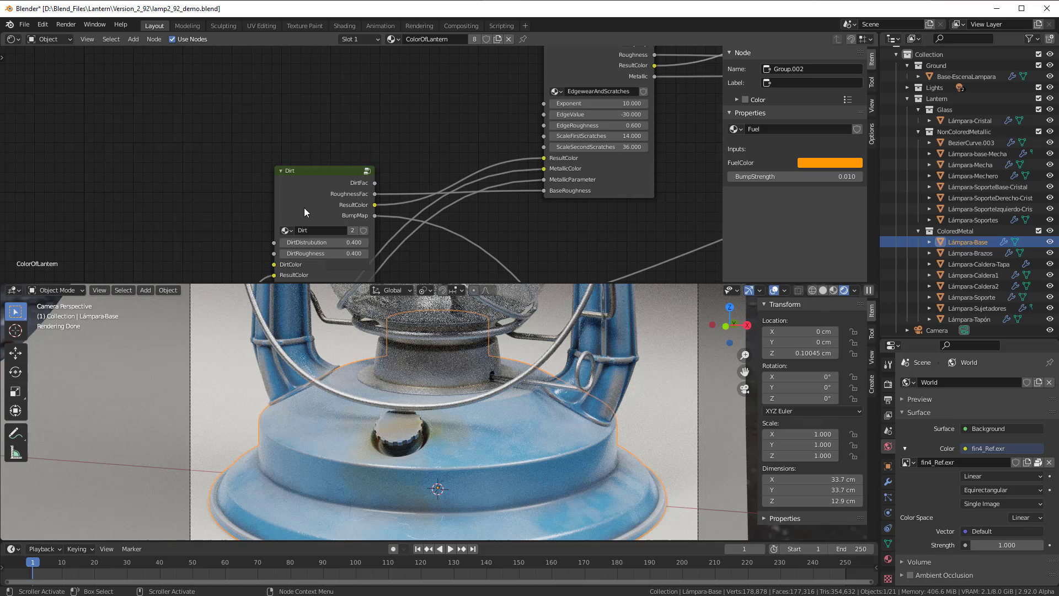
scroll(305, 207, "up", 1)
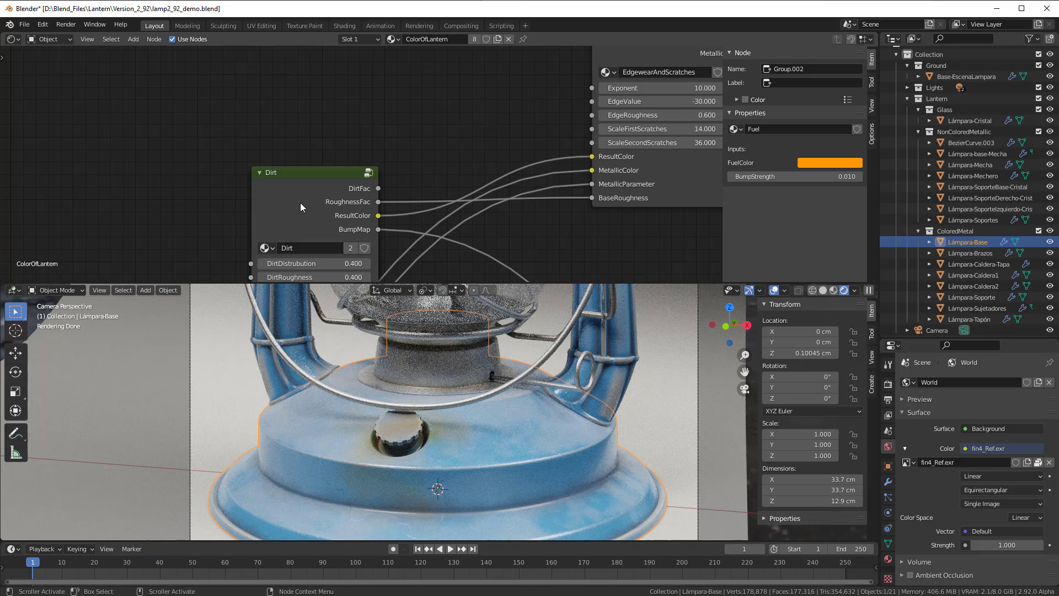
scroll(300, 203, "down", 3)
middle_click_drag(237, 213, 331, 88)
scroll(327, 99, "up", 2)
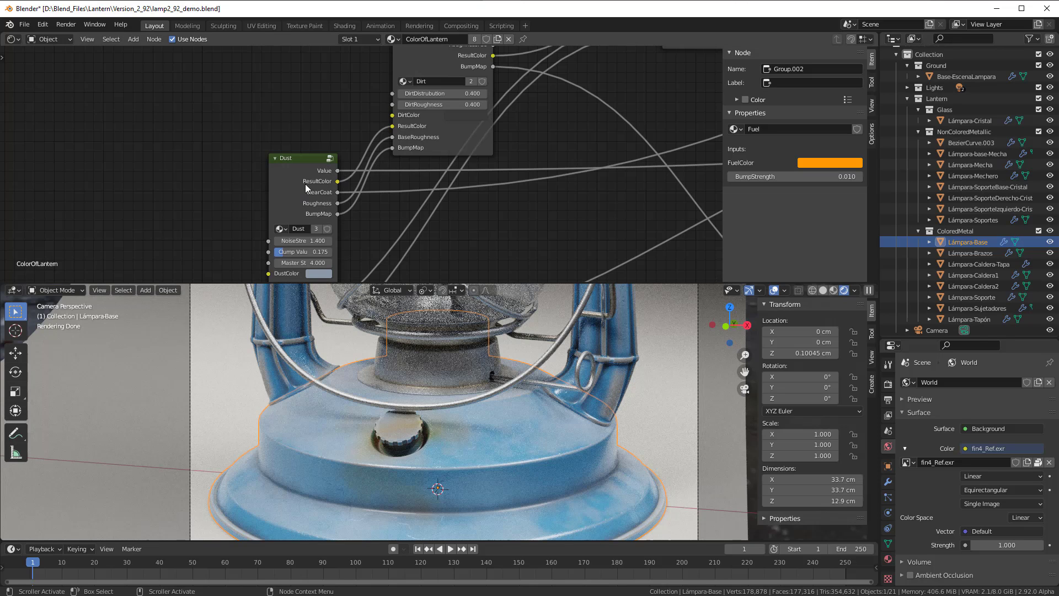
scroll(385, 226, "down", 1)
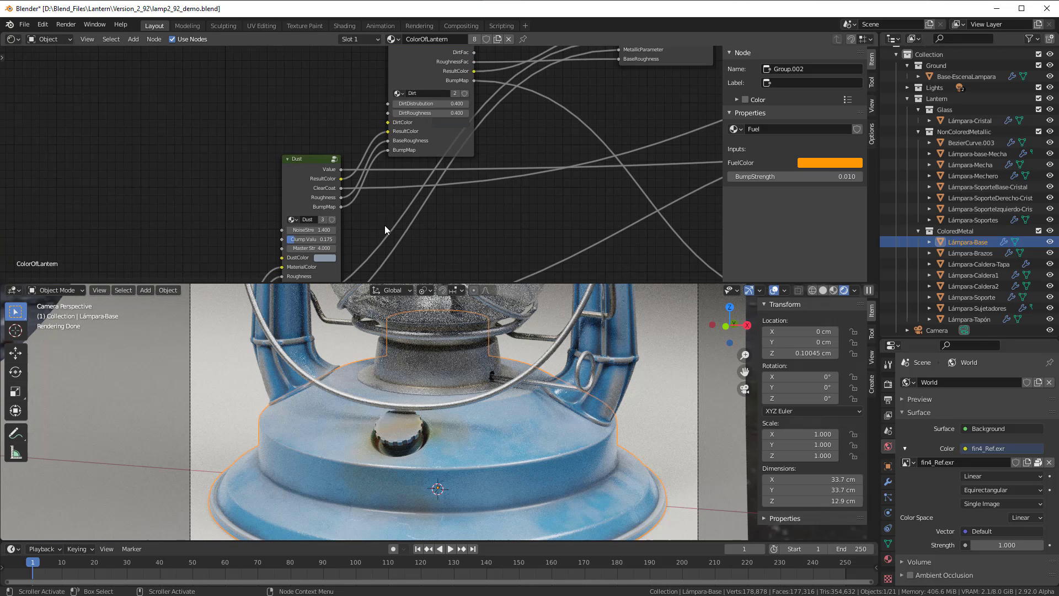
middle_click_drag(385, 225, 476, 144)
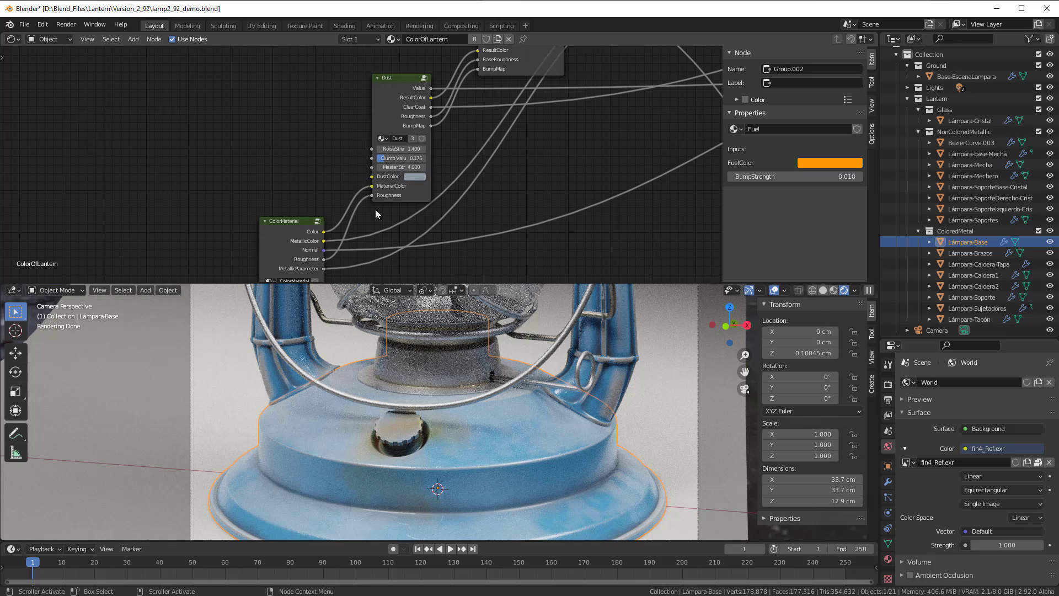
middle_click_drag(371, 220, 400, 174)
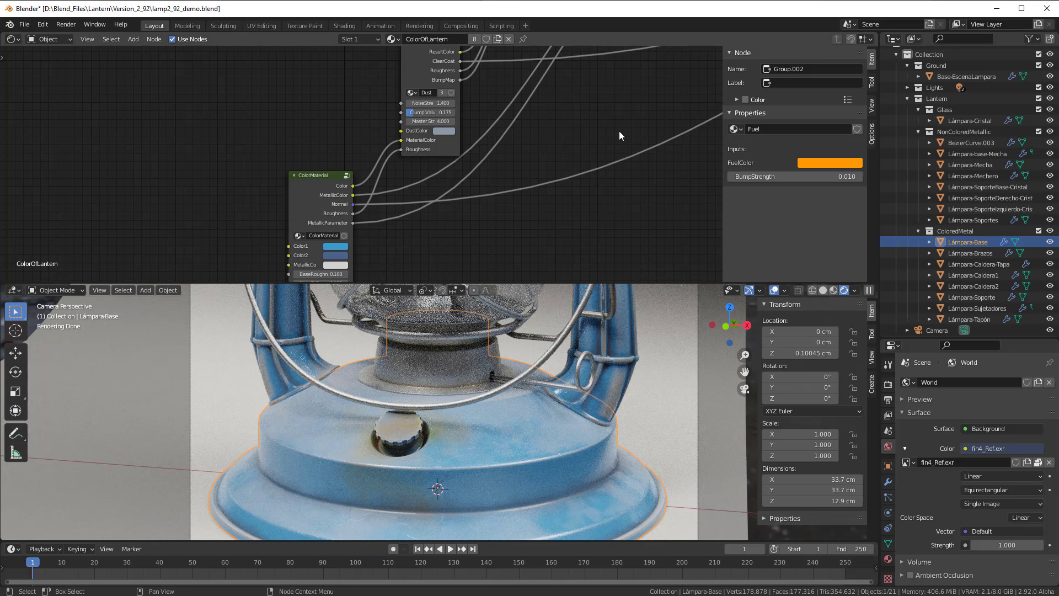
Disconnect the Mix Shader from the Material Output node
scroll(619, 133, "down", 1)
middle_click_drag(596, 113, 377, 249)
scroll(442, 211, "down", 1)
middle_click_drag(469, 208, 387, 54)
scroll(378, 121, "up", 3)
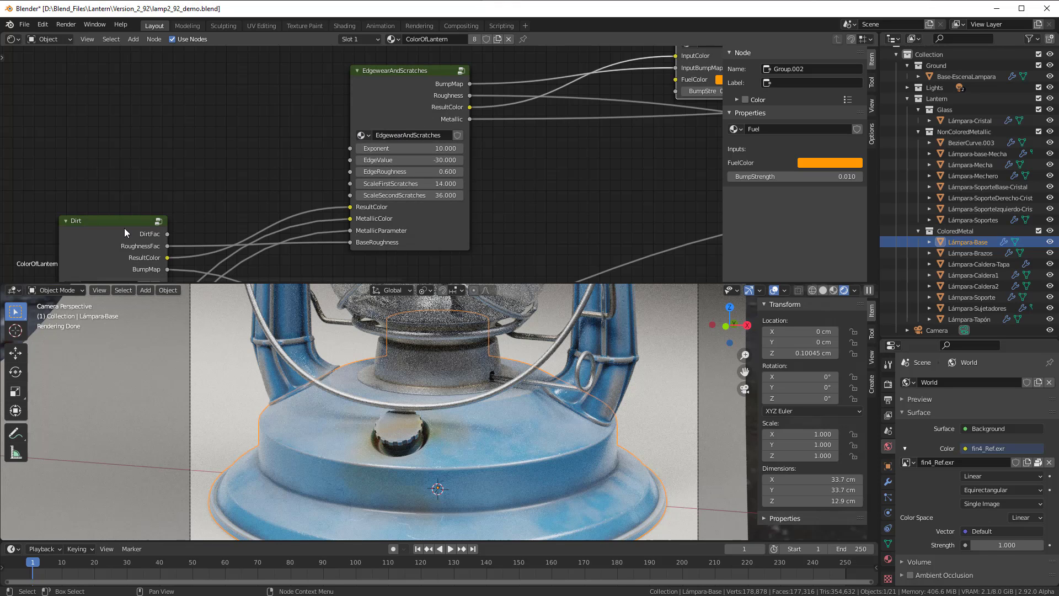
middle_click_drag(522, 171, 330, 139)
scroll(331, 139, "down", 10)
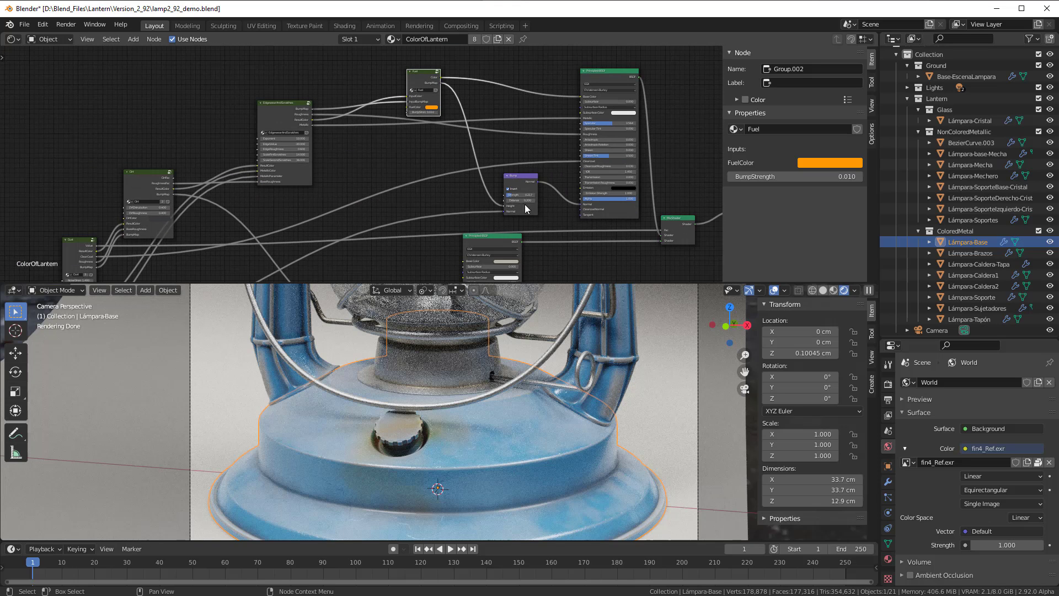
middle_click_drag(669, 187, 472, 165)
scroll(435, 191, "up", 7)
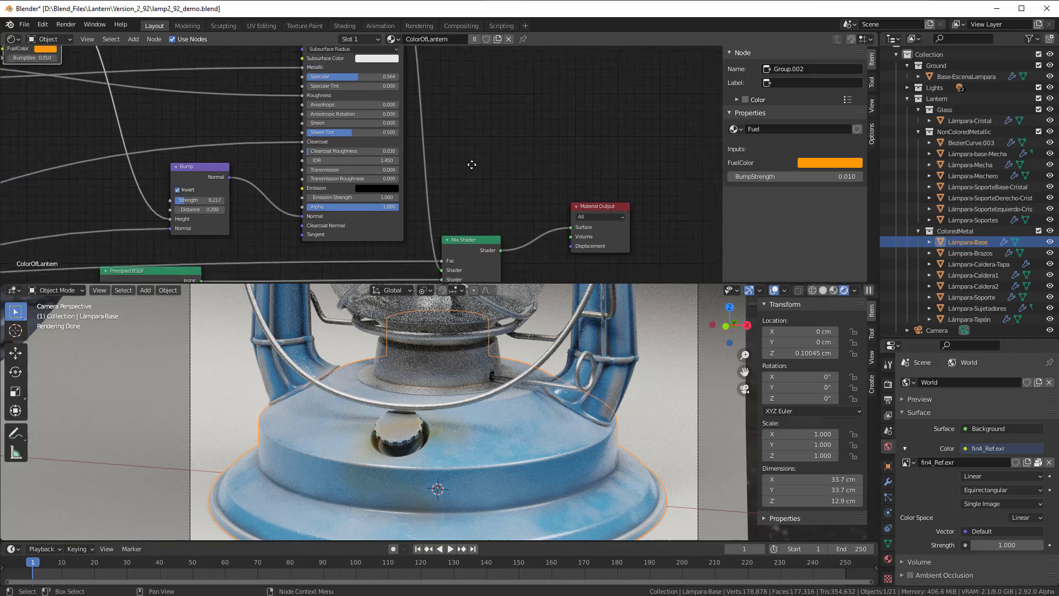
scroll(472, 164, "up", 1)
left_click(604, 243)
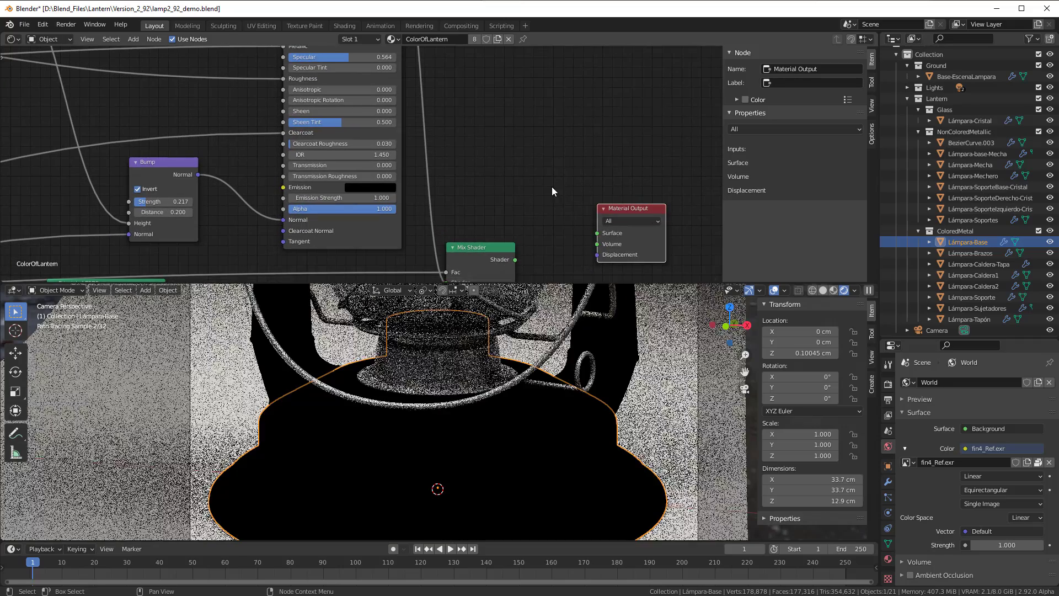
Move the Material Output node beside the EdgewearAndScratches group, just below the Fuel group
scroll(552, 187, "down", 4)
middle_click_drag(490, 173, 563, 172)
left_click_drag(634, 197, 121, 122)
scroll(182, 139, "up", 3)
middle_click_drag(187, 139, 574, 142)
scroll(407, 137, "up", 2)
middle_click_drag(406, 135, 409, 221)
scroll(409, 221, "up", 2)
left_click_drag(502, 201, 486, 177)
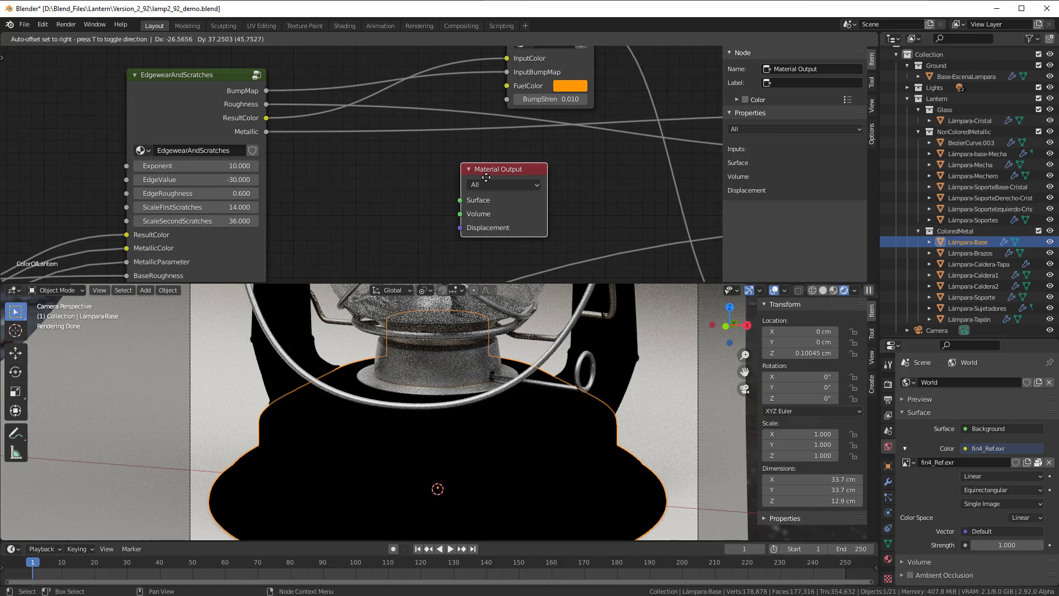
Link the BumpMap output of EdgewearAndScratches to Material Output's Surface and inspect it on the lantern
scroll(331, 178, "up", 1)
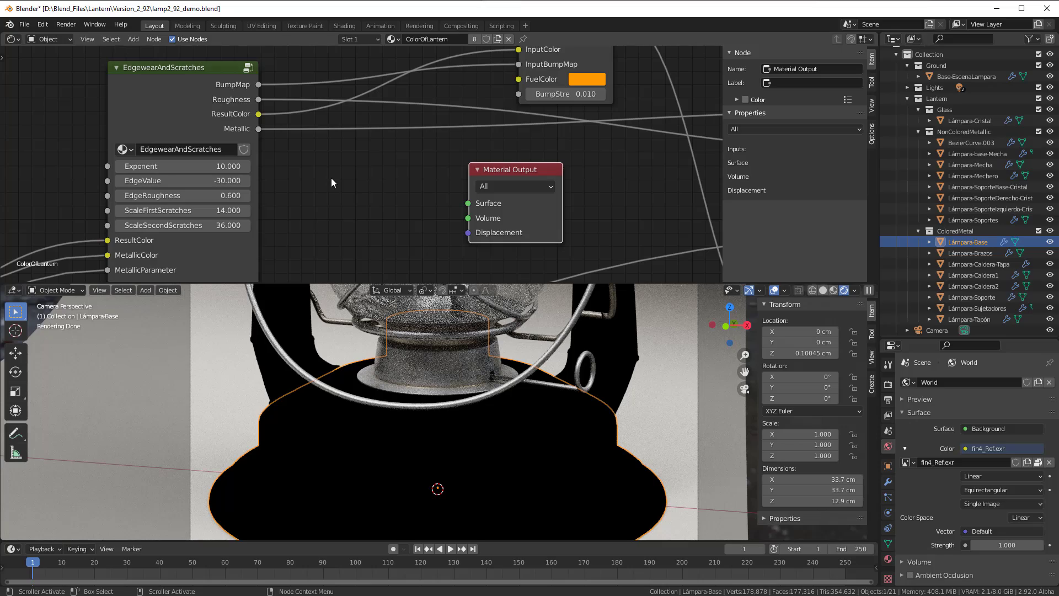
left_click_drag(262, 87, 483, 205)
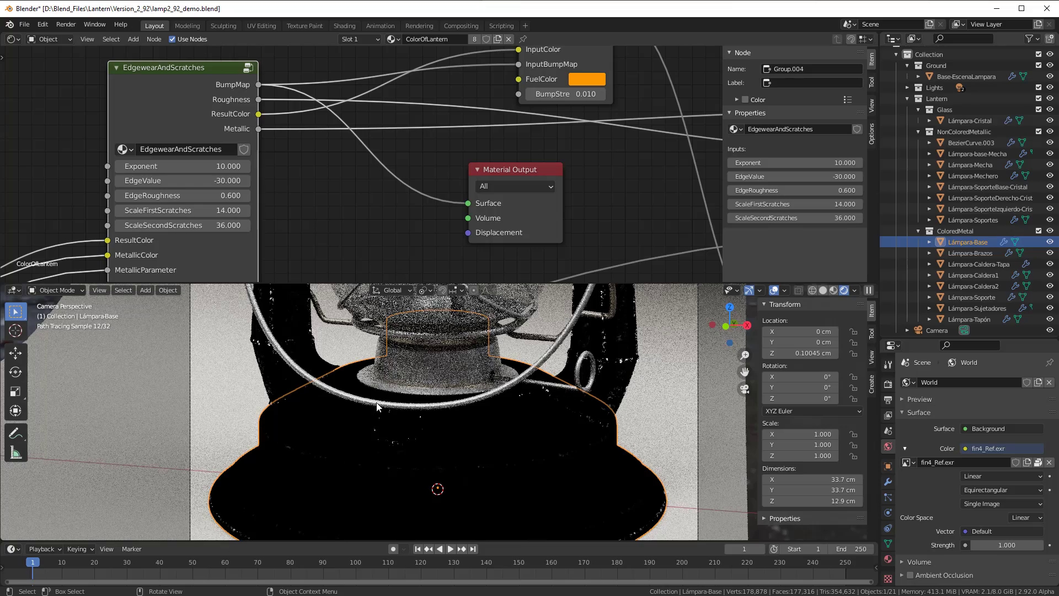
middle_click_drag(507, 384, 471, 500, "shift")
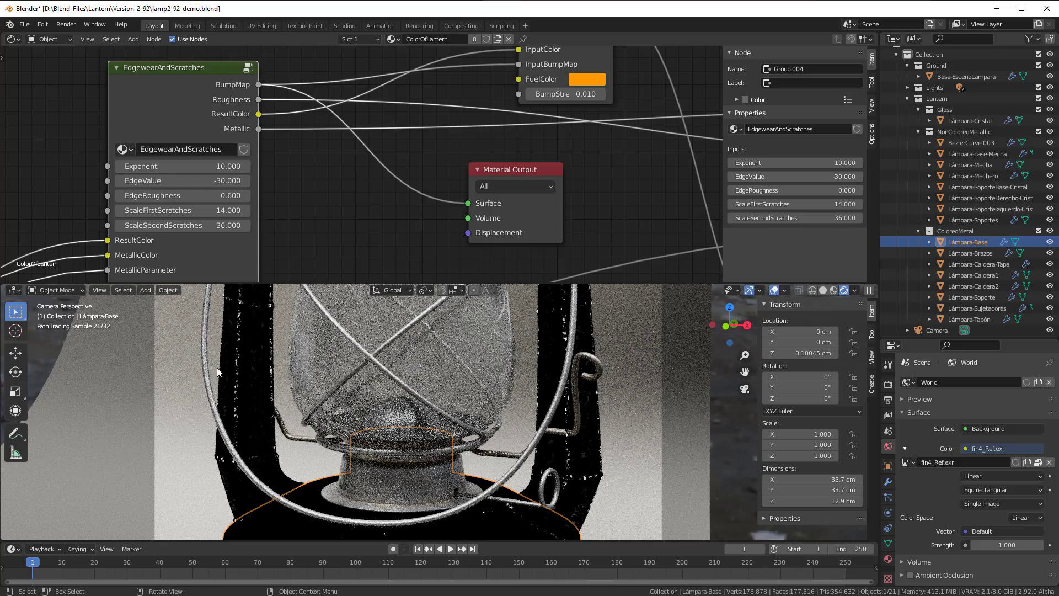
Preview the Metallic and Roughness outputs of EdgewearAndScratches in turn through Material Output's Surface, and unlink Surface again
left_click_drag(259, 128, 468, 203)
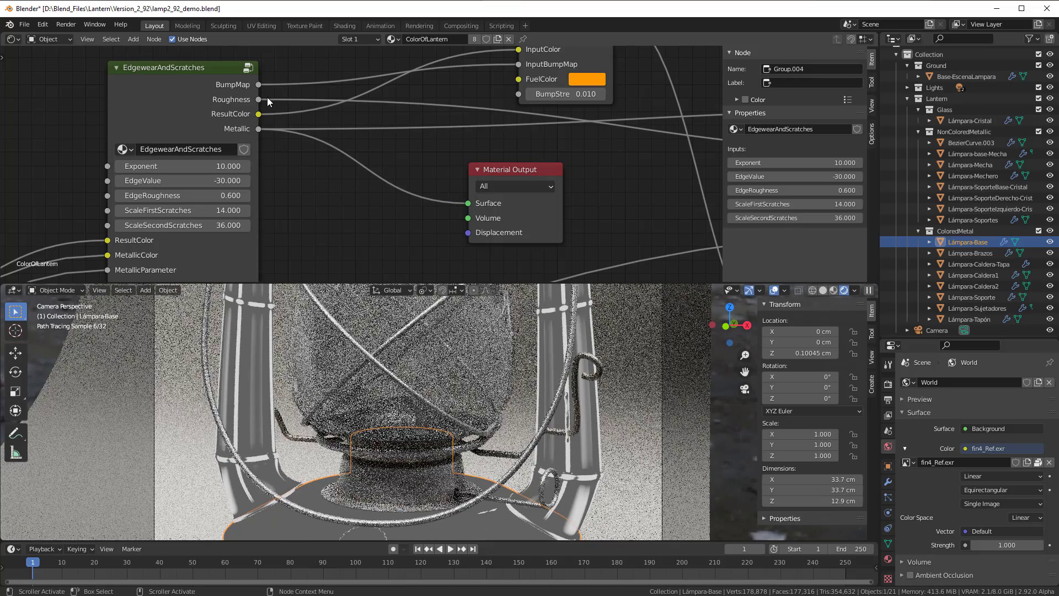
left_click_drag(259, 99, 468, 203)
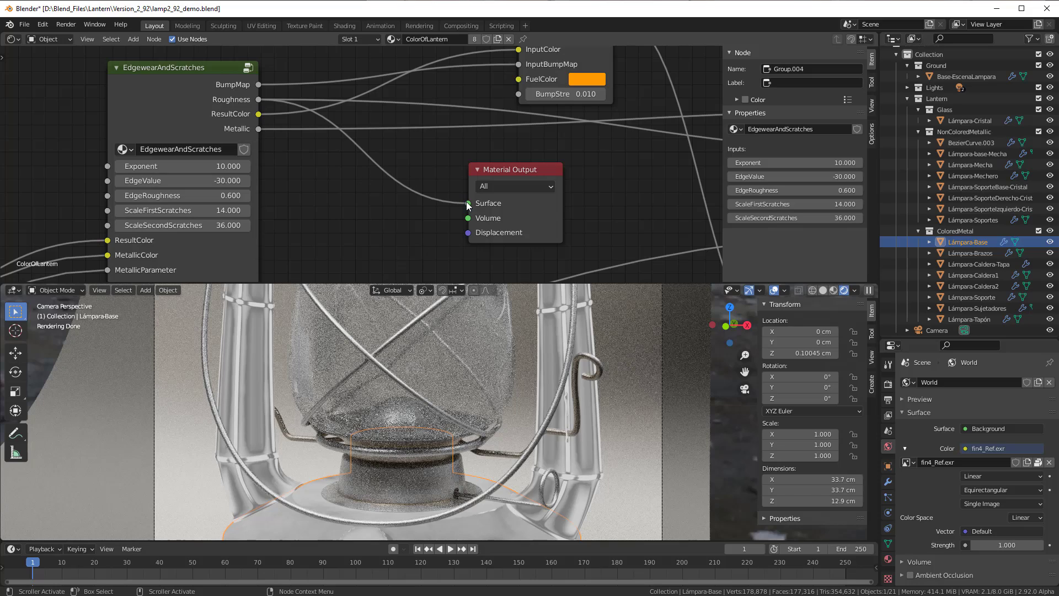
left_click_drag(467, 202, 394, 195)
Enter the EdgewearAndScratches group for editing and space out its Lighten and Maximum nodes near the Group Output
left_click_drag(187, 81, 230, 89)
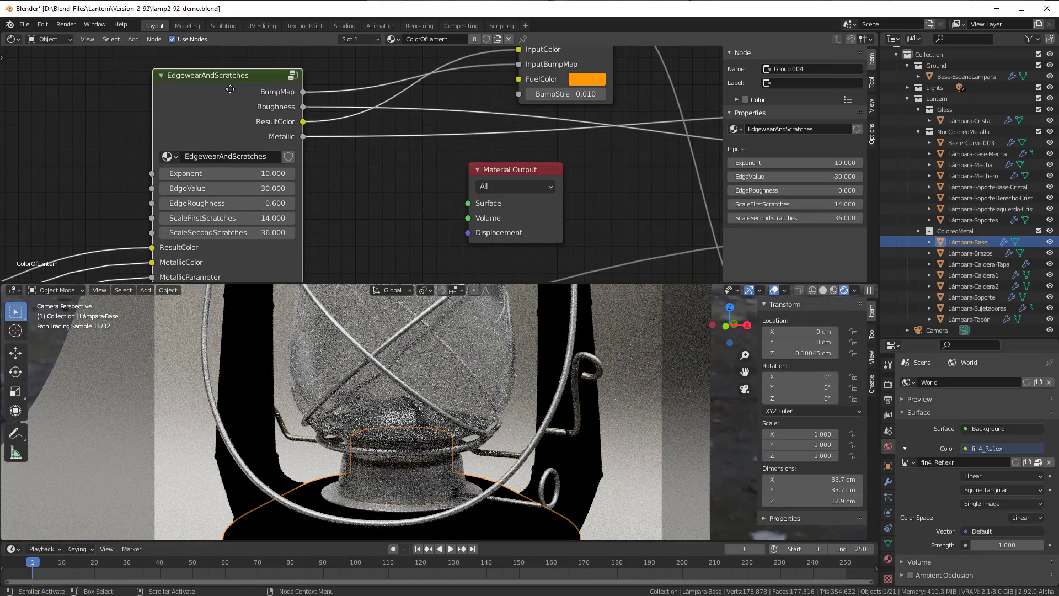
key("Tab")
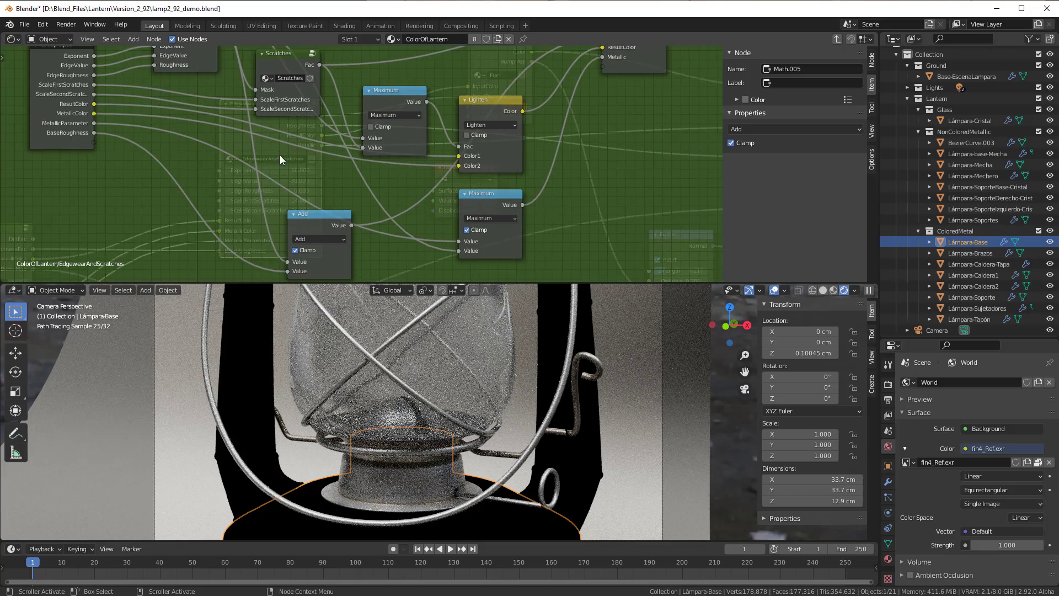
scroll(78, 240, "up", 4)
middle_click_drag(82, 239, 185, 208)
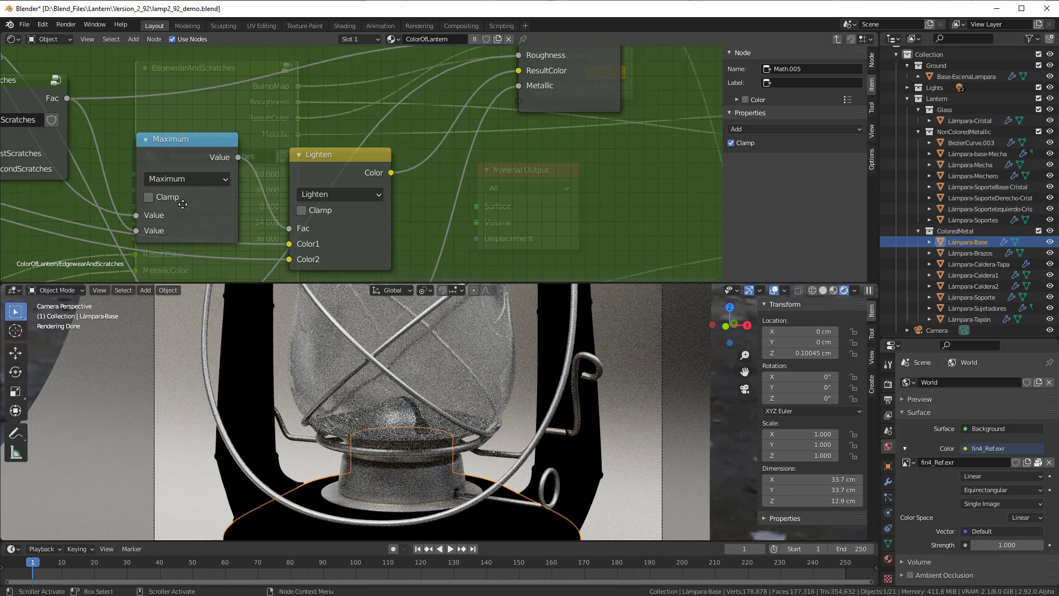
left_click_drag(317, 159, 308, 121)
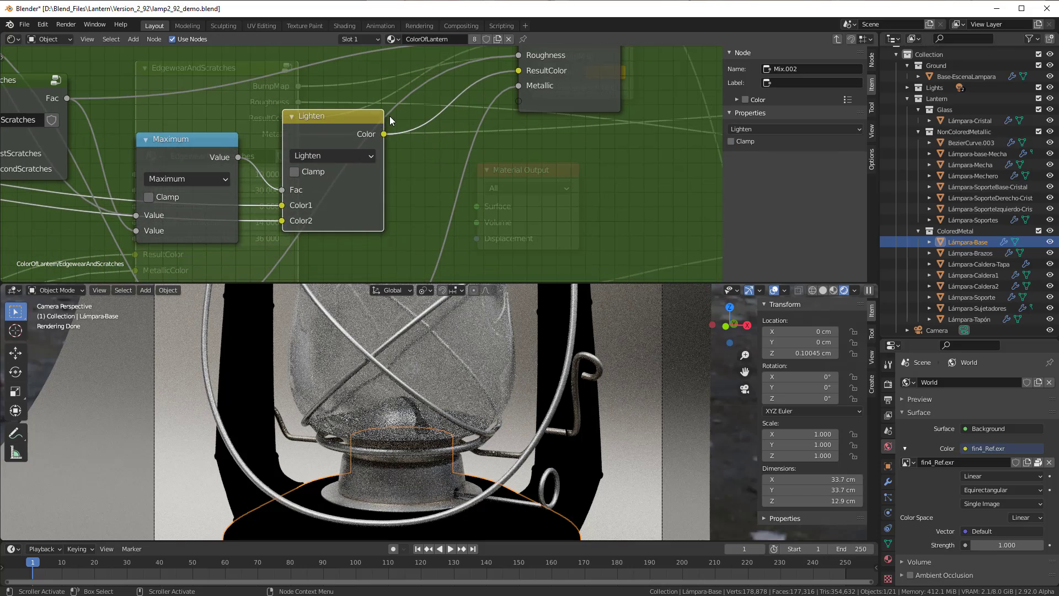
middle_click_drag(392, 120, 389, 206)
left_click_drag(341, 223, 389, 163)
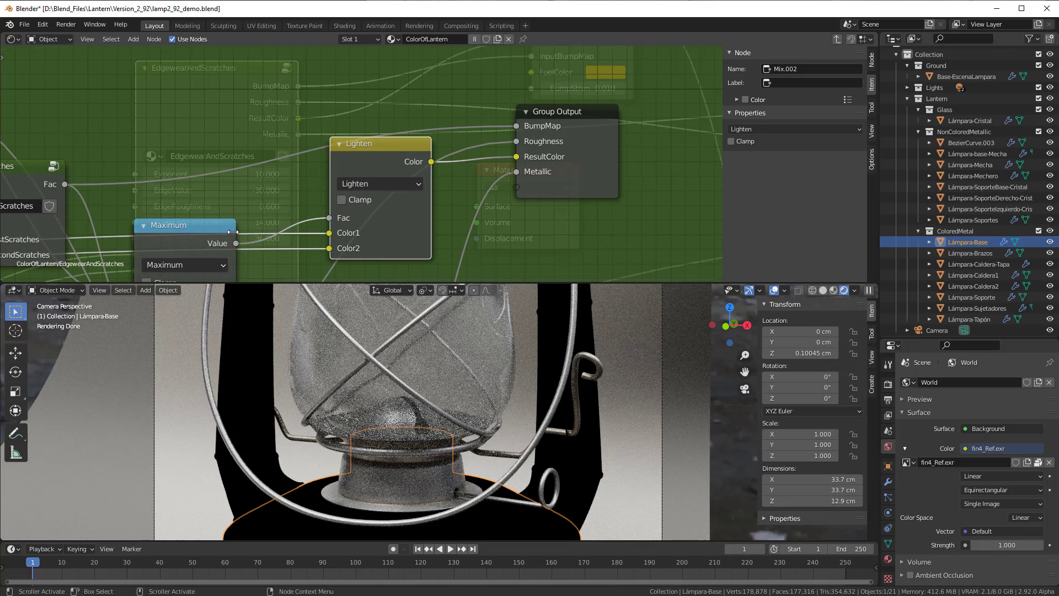
left_click_drag(213, 230, 202, 90)
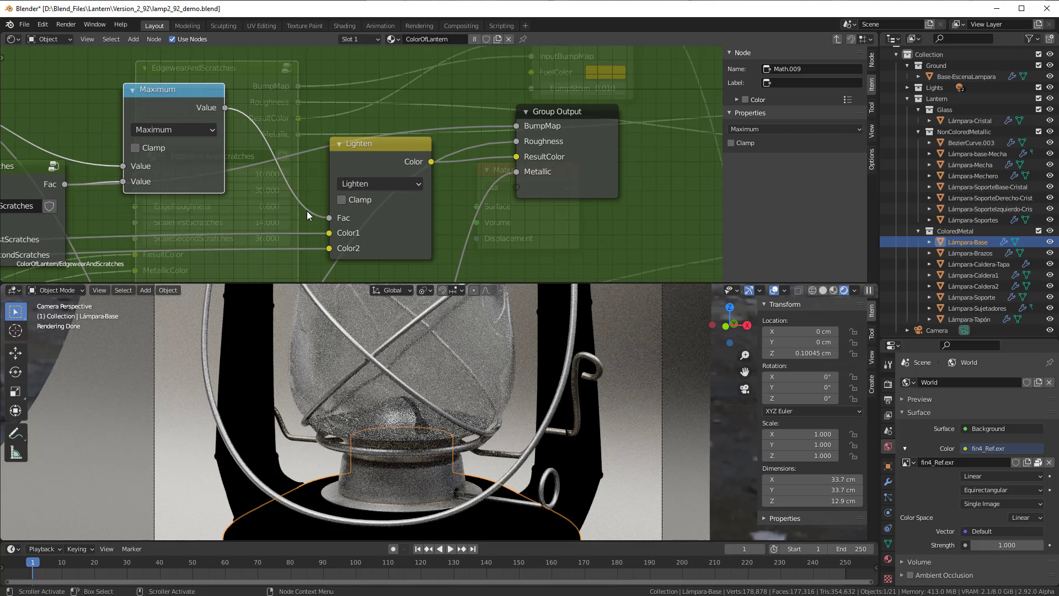
Spread out the EasyToReachEdges, Scratches and Maximum nodes so the links between them are easy to read
scroll(230, 164, "down", 1)
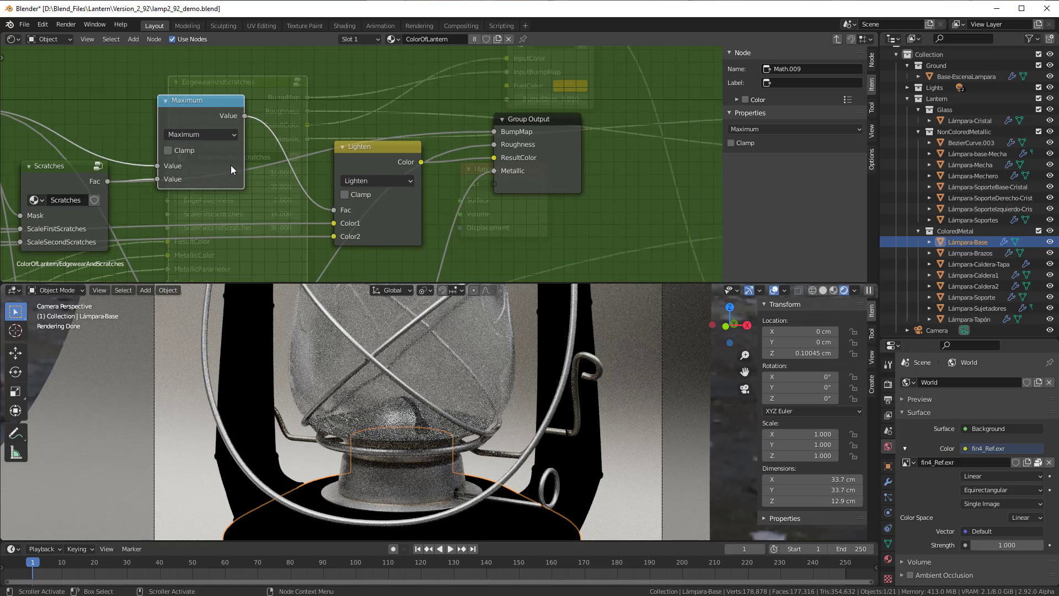
middle_click_drag(231, 164, 474, 184)
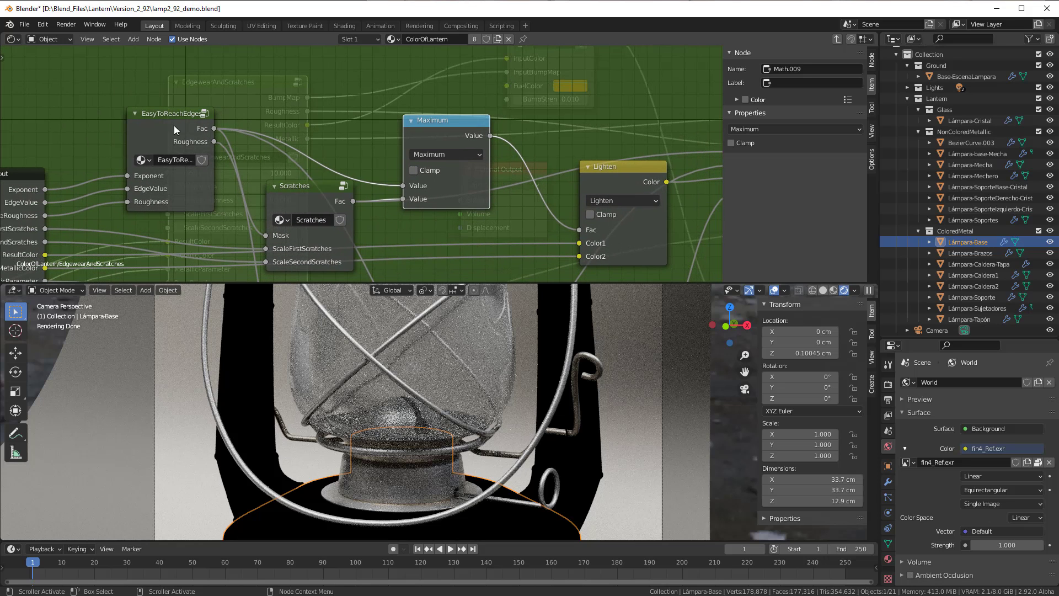
left_click_drag(164, 121, 161, 93)
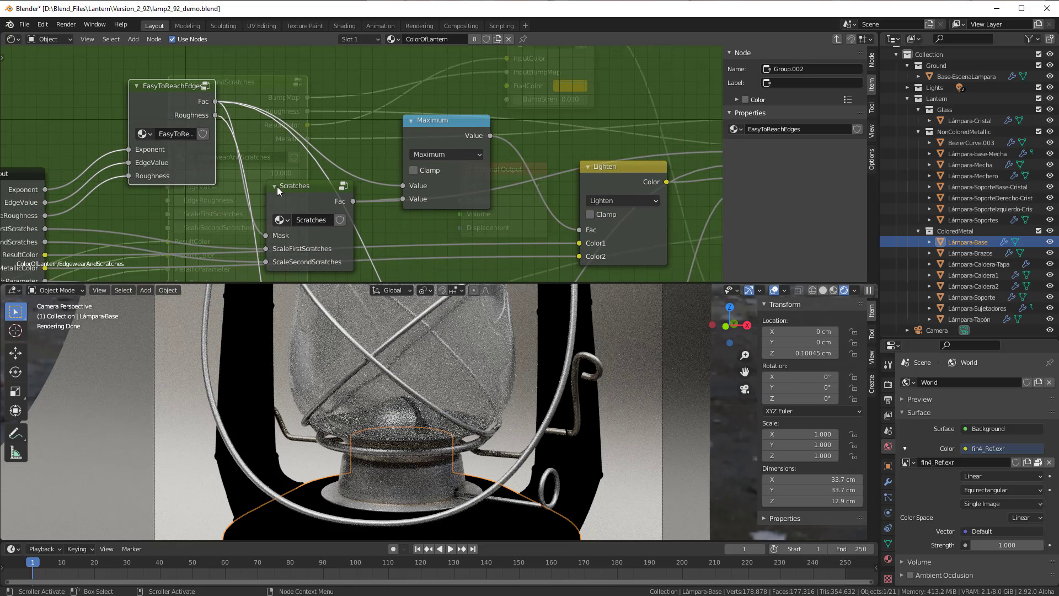
left_click_drag(277, 187, 278, 201)
left_click_drag(429, 130, 456, 110)
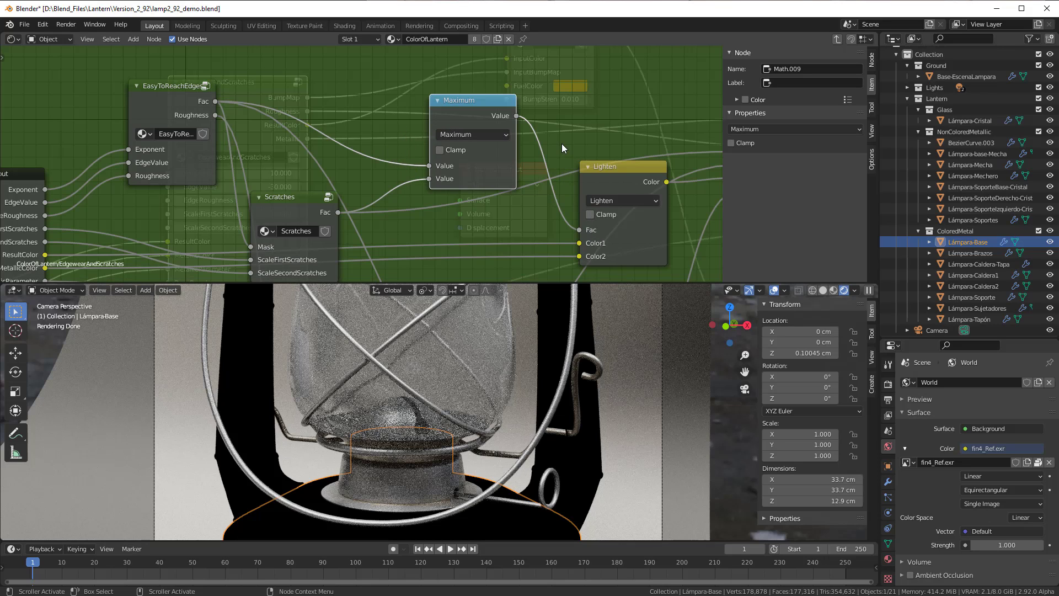
Add a Math node set to Add above the Lighten node and link its Value to a new Group Output socket
scroll(562, 144, "down", 1)
middle_click_drag(561, 144, 441, 154)
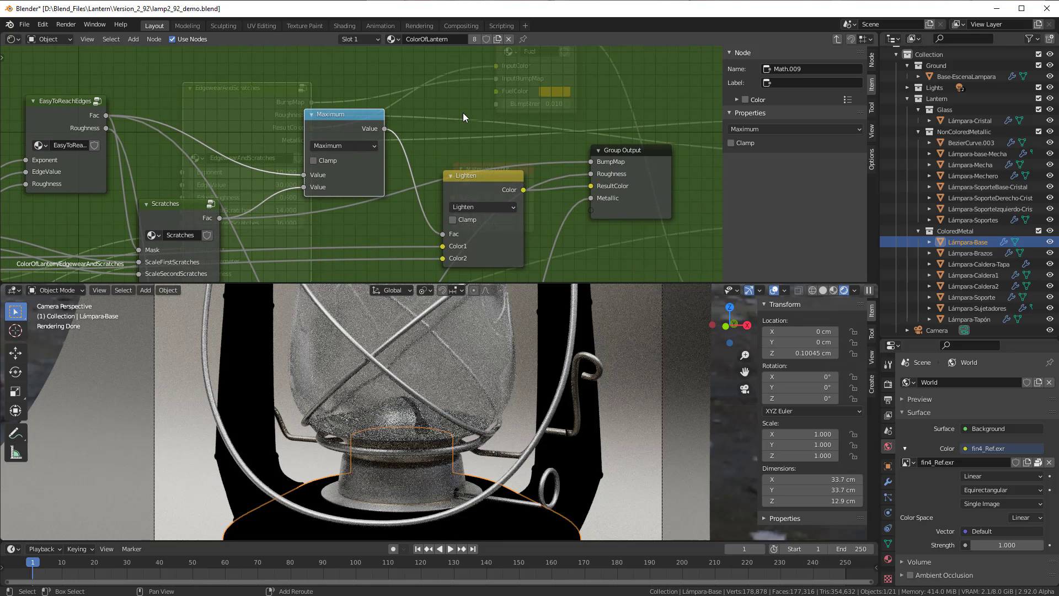
key("shift+a")
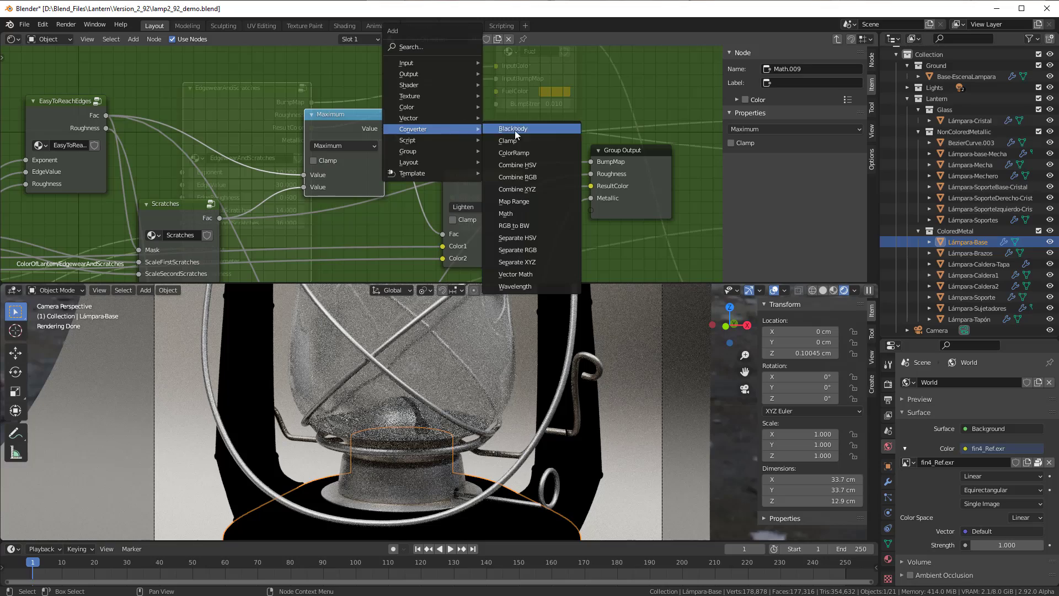
left_click(529, 213)
left_click(436, 62)
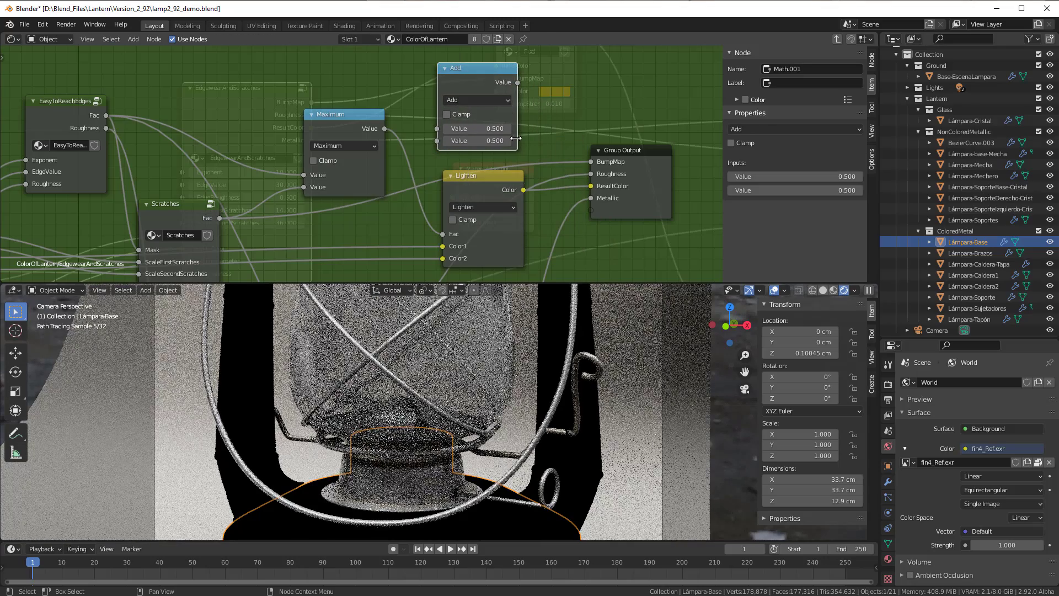
middle_click_drag(506, 141, 469, 131)
scroll(468, 130, "up", 1)
left_click_drag(482, 67, 564, 206)
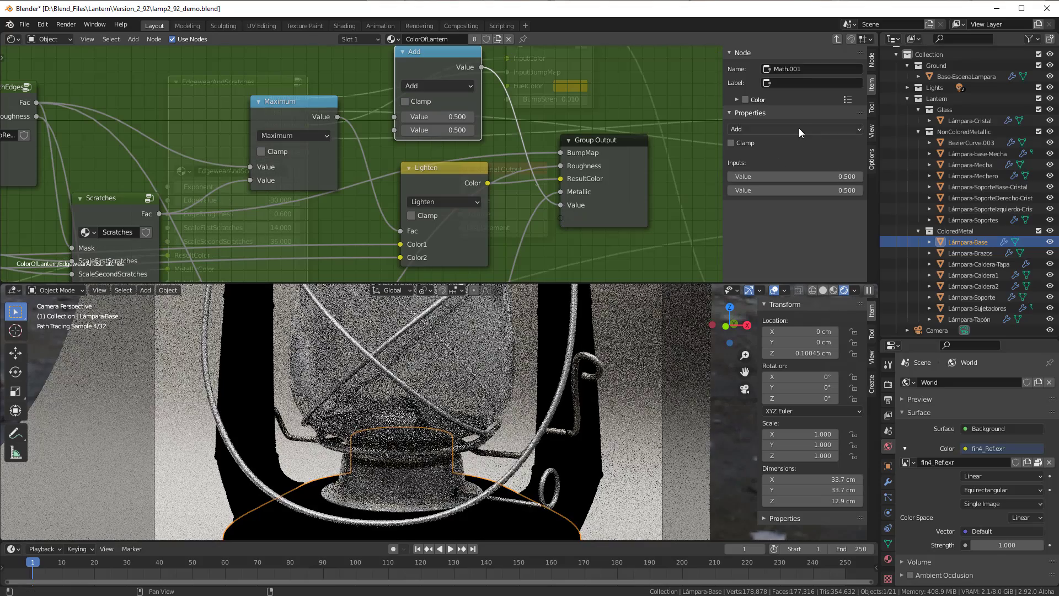
Rename the group's new Value output to RustMask
left_click(871, 58)
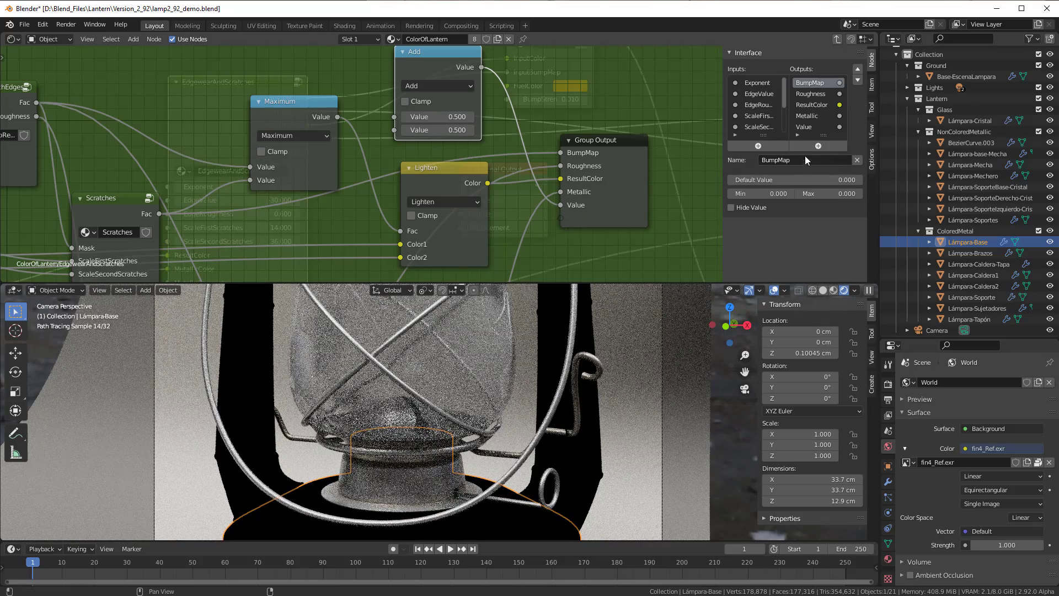
left_click(816, 127)
left_click(791, 160)
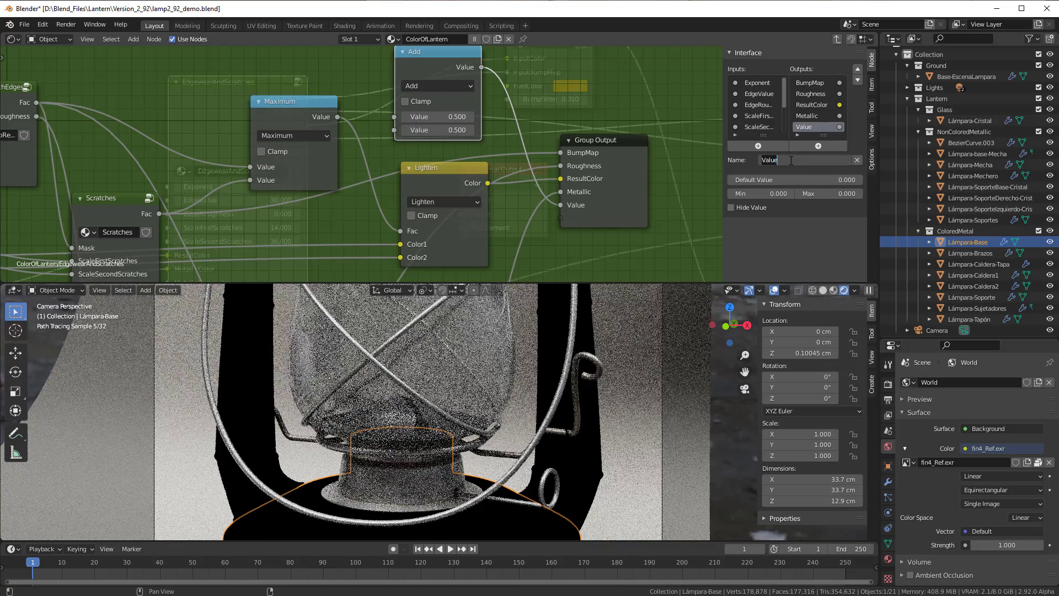
type("Rust")
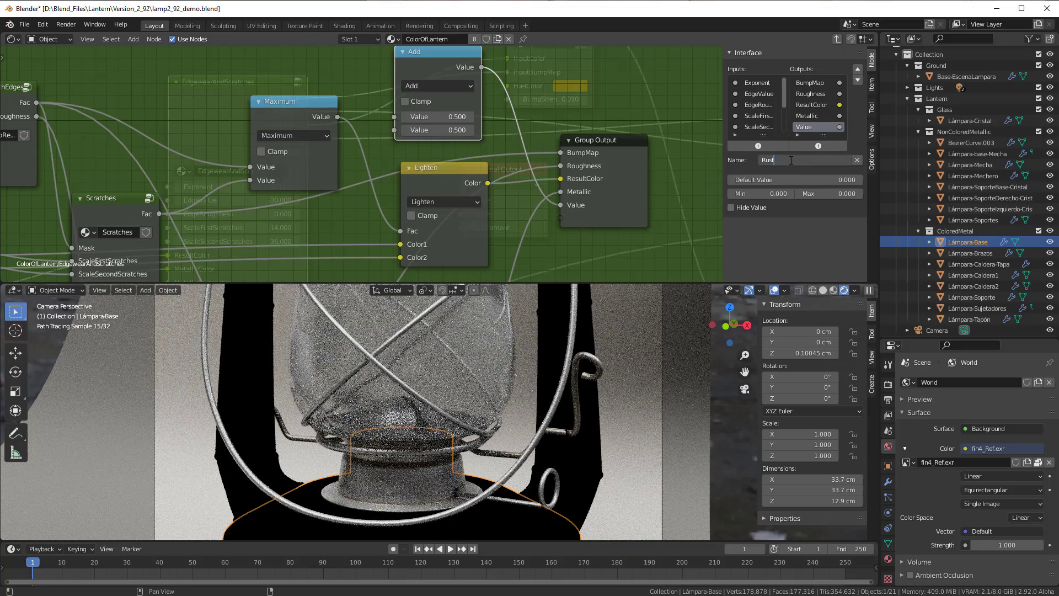
type("Mask")
key("Return")
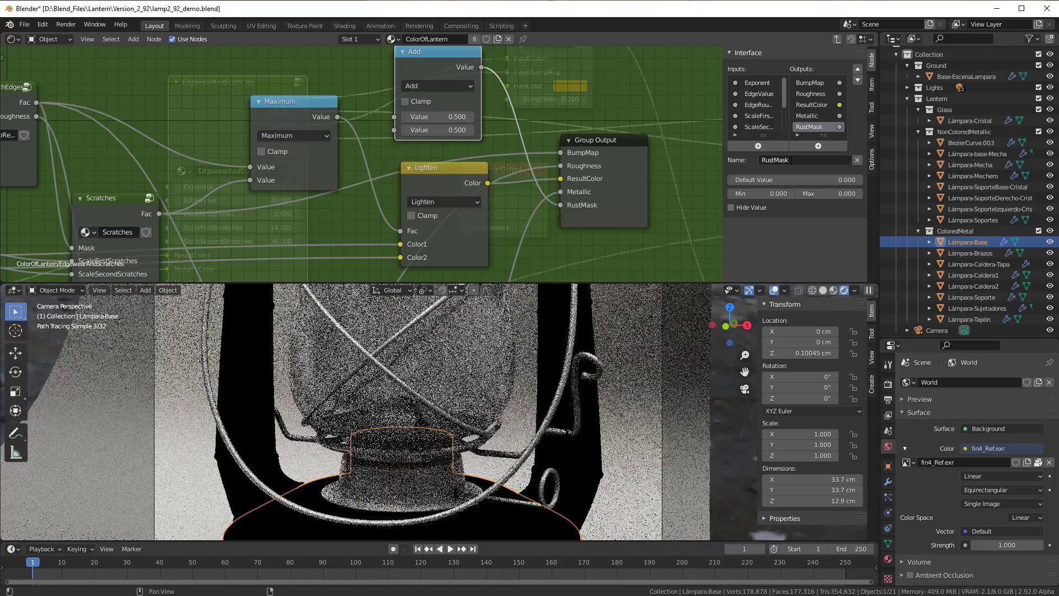
Link the Fac outputs of EasyToReachEdges and Scratches to the Add node's two inputs, moving Maximum and Add clear of the links
middle_click_drag(585, 224, 611, 278)
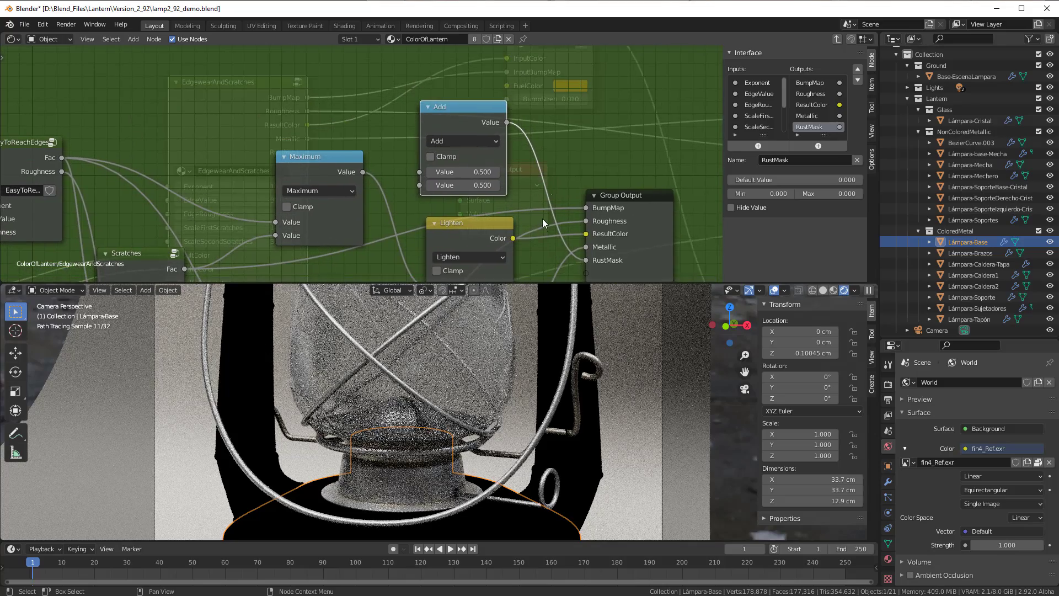
scroll(545, 155, "down", 1)
scroll(540, 149, "down", 1)
scroll(501, 119, "down", 1)
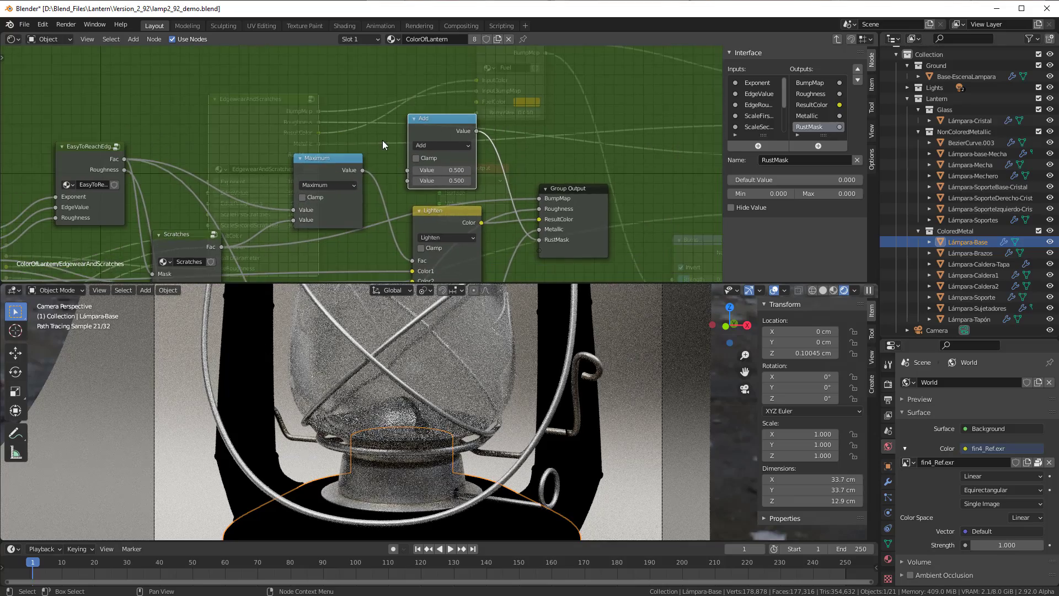
middle_click_drag(382, 140, 440, 103)
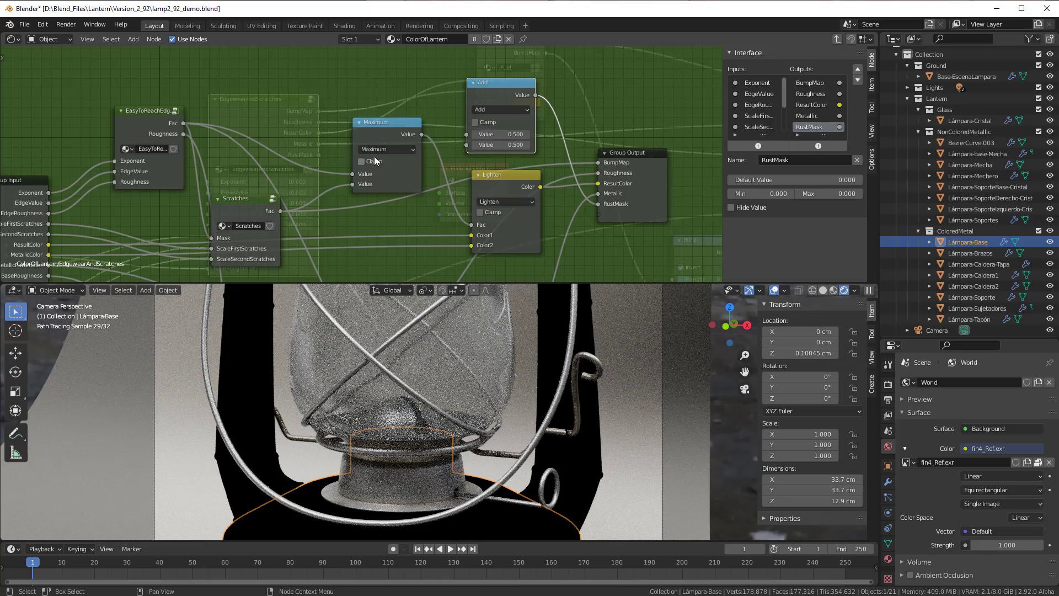
left_click_drag(380, 143, 382, 155)
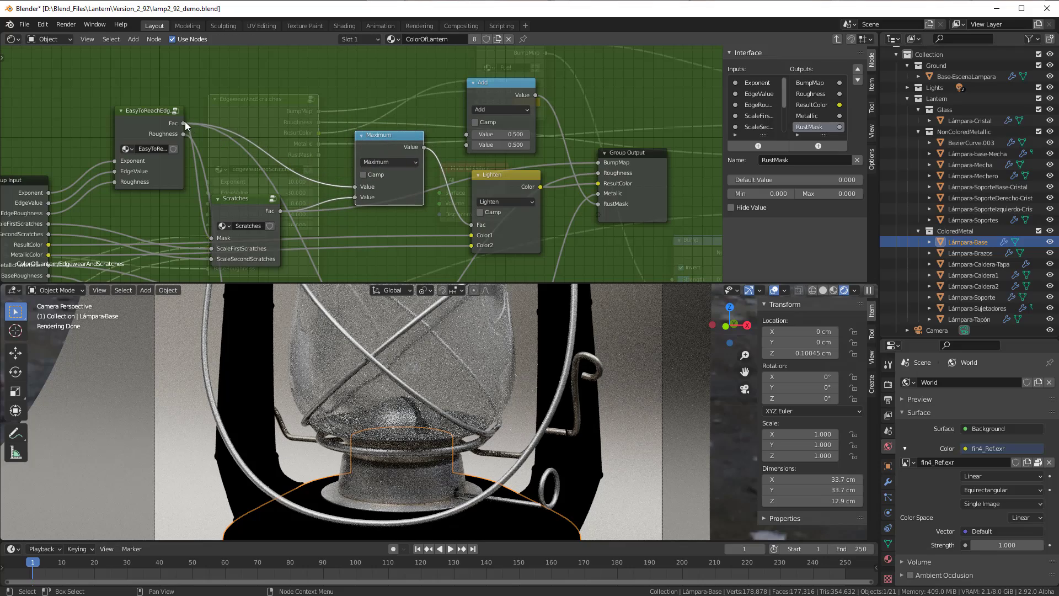
left_click_drag(184, 122, 467, 134)
left_click_drag(482, 92, 498, 77)
left_click(278, 212)
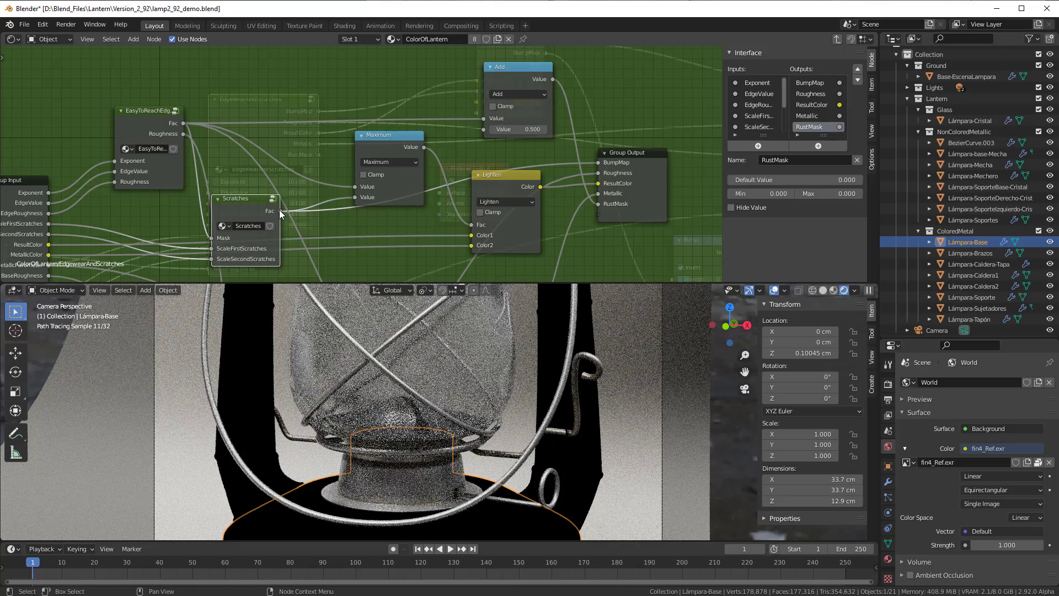
left_click_drag(281, 210, 432, 202)
left_click_drag(514, 83, 526, 83)
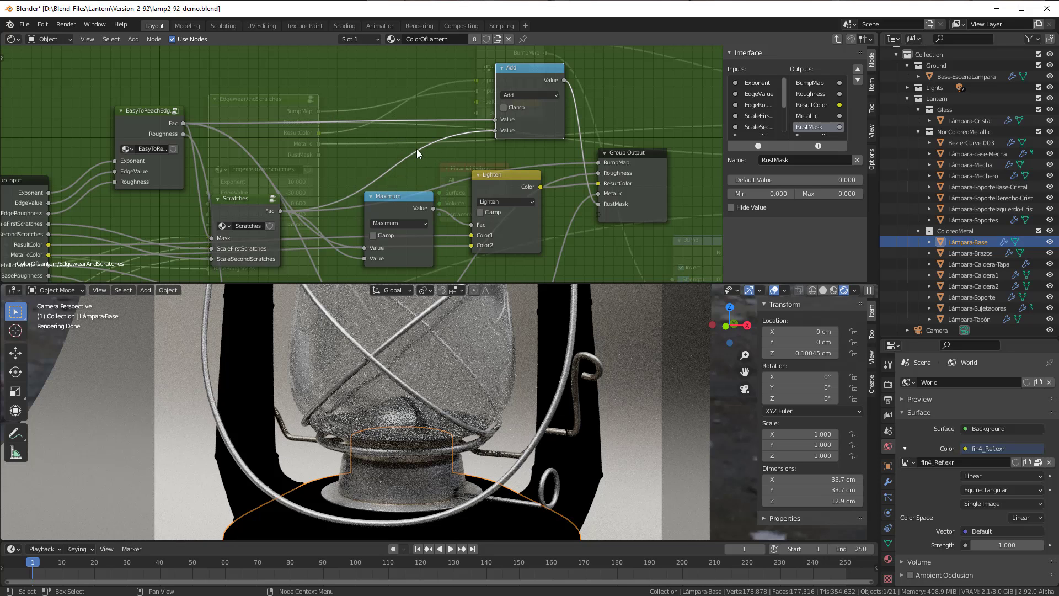
Insert a duplicated Math node between EasyToReachEdges and Add, set to Minimum with a value of 1 and Clamp enabled
middle_click_drag(388, 140, 350, 164)
scroll(349, 154, "up", 2)
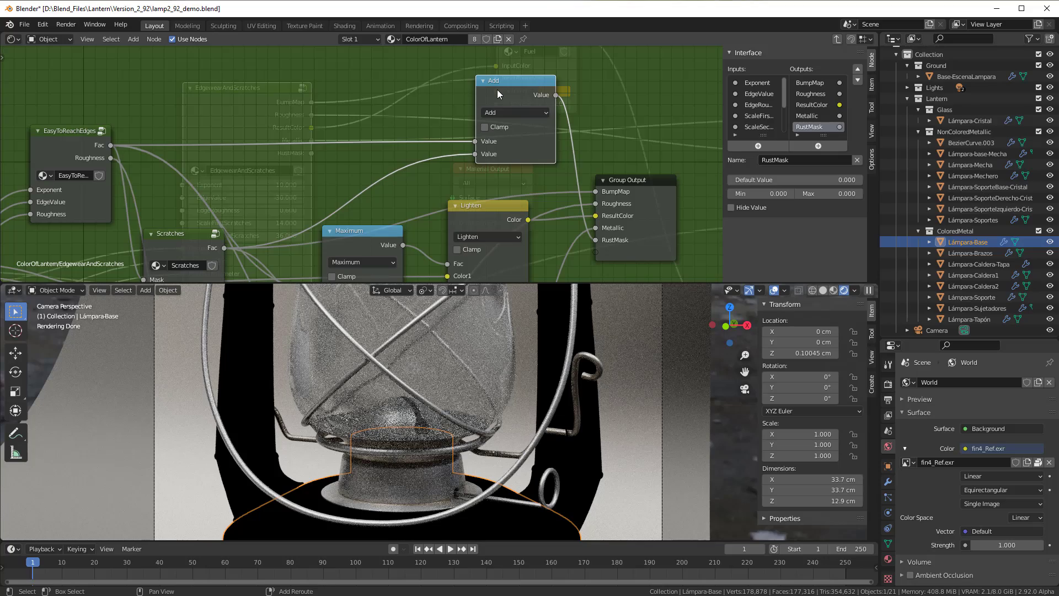
key("shift+d")
left_click(369, 101)
left_click(369, 114)
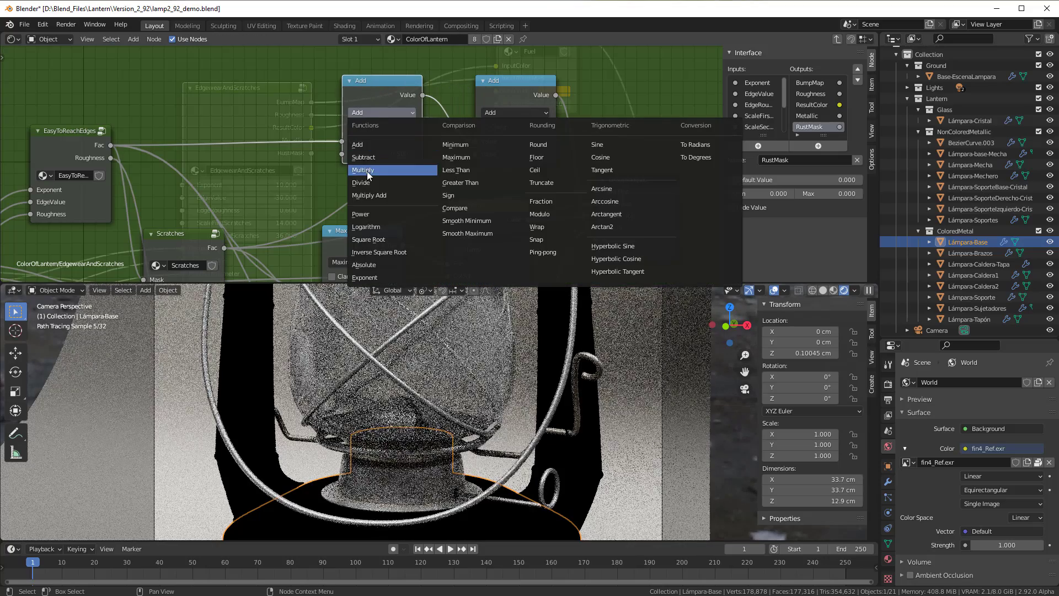
left_click(457, 145)
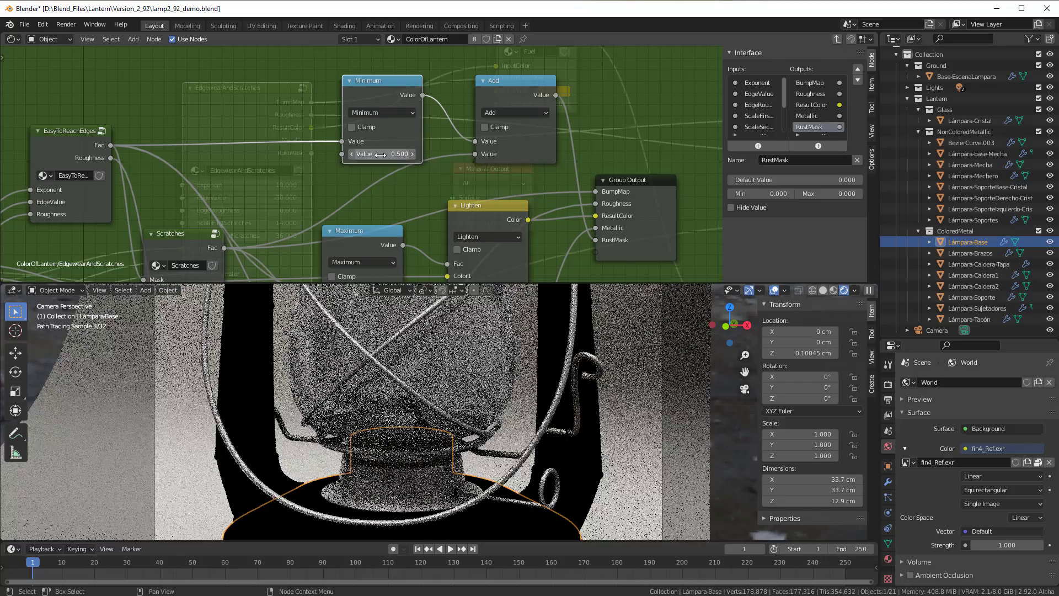
left_click(386, 153)
type("1")
key("Return")
left_click_drag(394, 95, 352, 82)
left_click(343, 107)
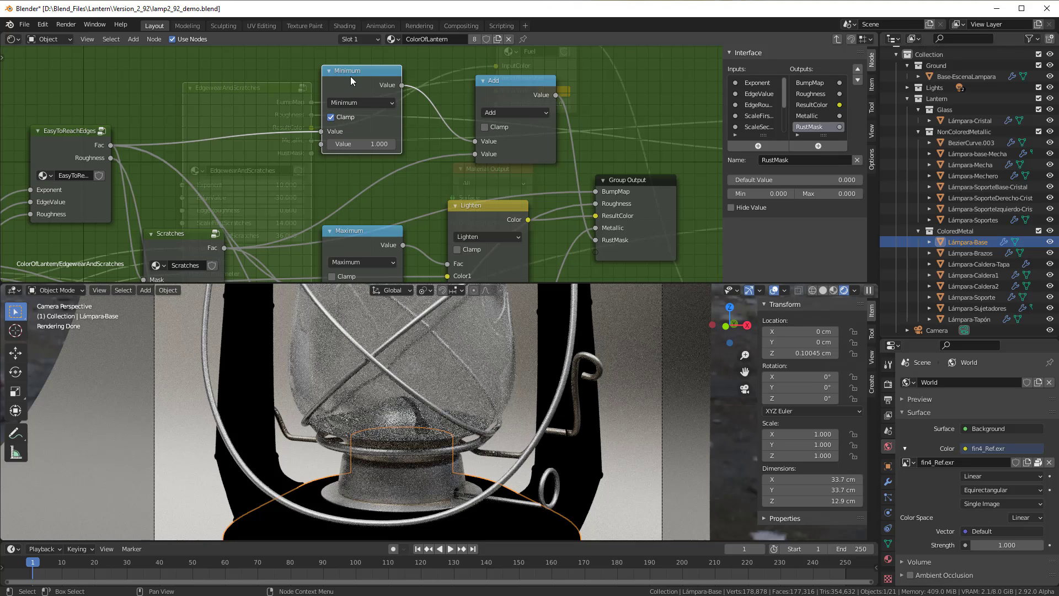
Duplicate the Minimum node into the link from Scratches to Add, and arrange both Minimum nodes and Add neatly
left_click_drag(349, 76, 372, 68)
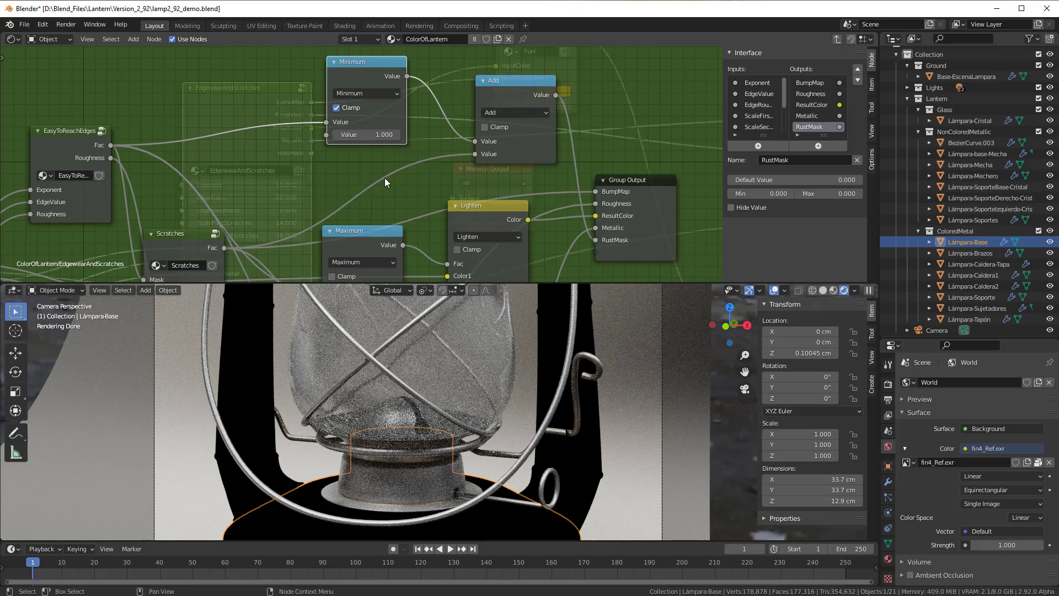
left_click_drag(352, 65, 356, 60)
key("shift+d")
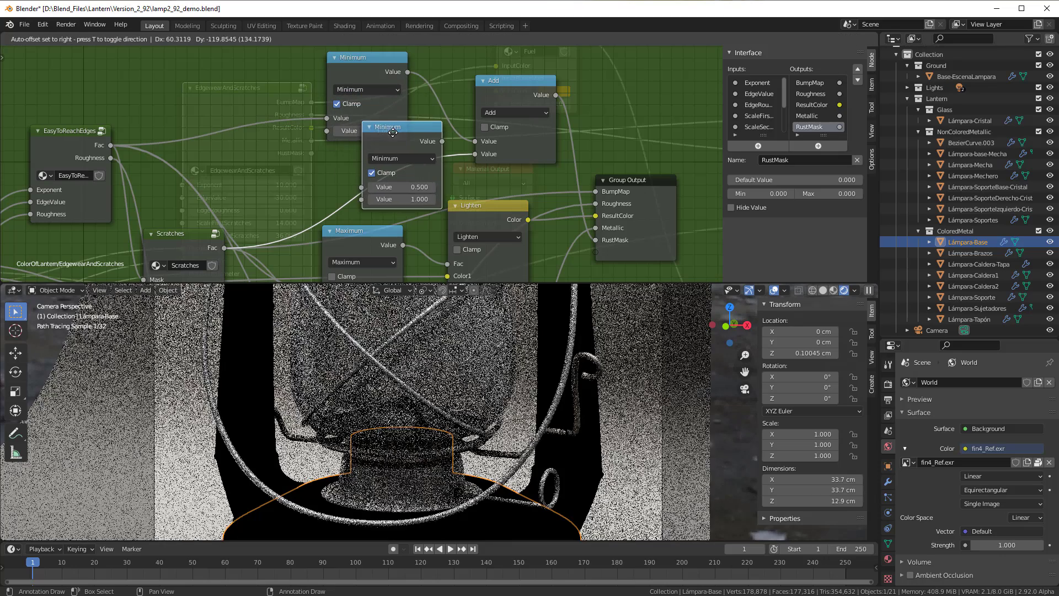
left_click(369, 95)
left_click_drag(368, 63, 374, 46)
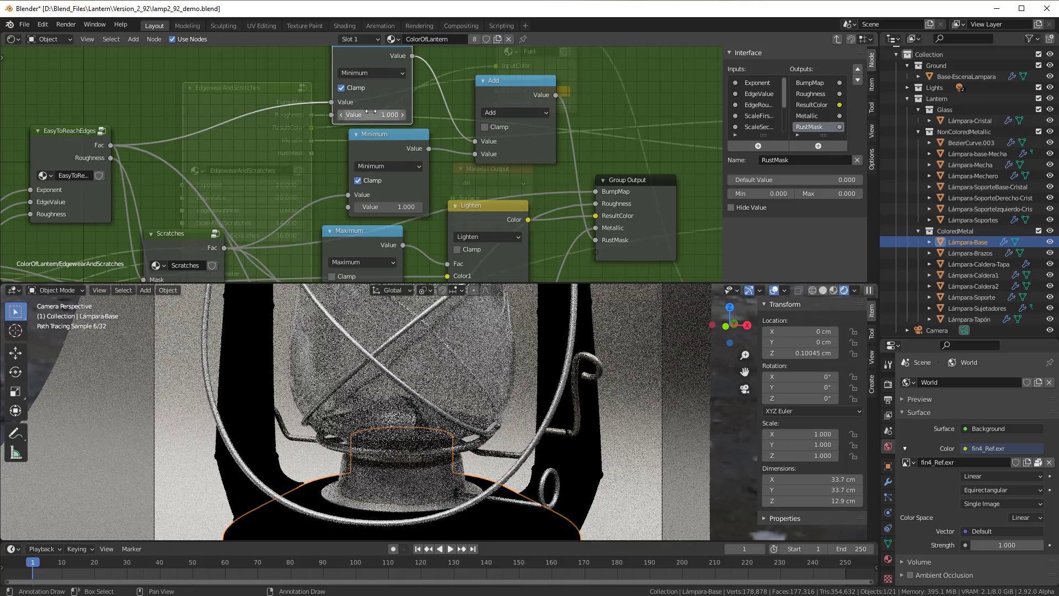
left_click_drag(375, 135, 356, 140)
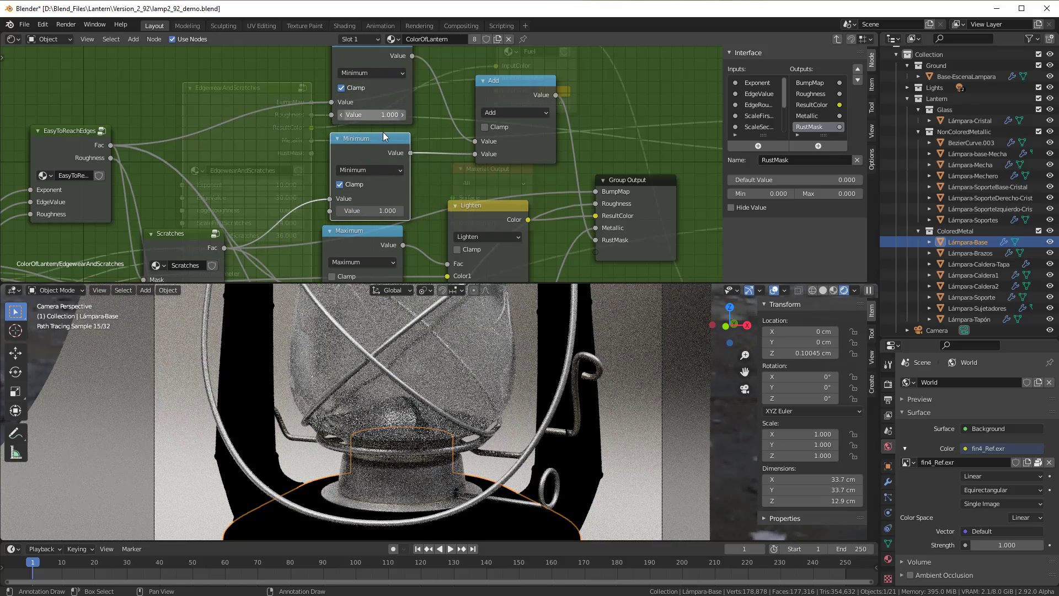
left_click_drag(500, 95, 494, 109)
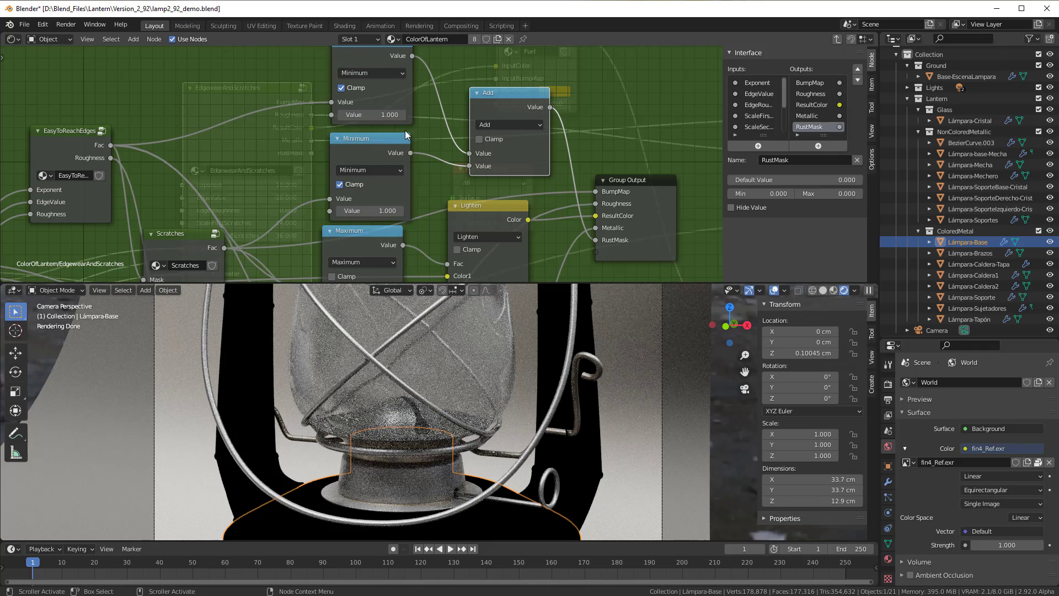
middle_click_drag(387, 95, 380, 128)
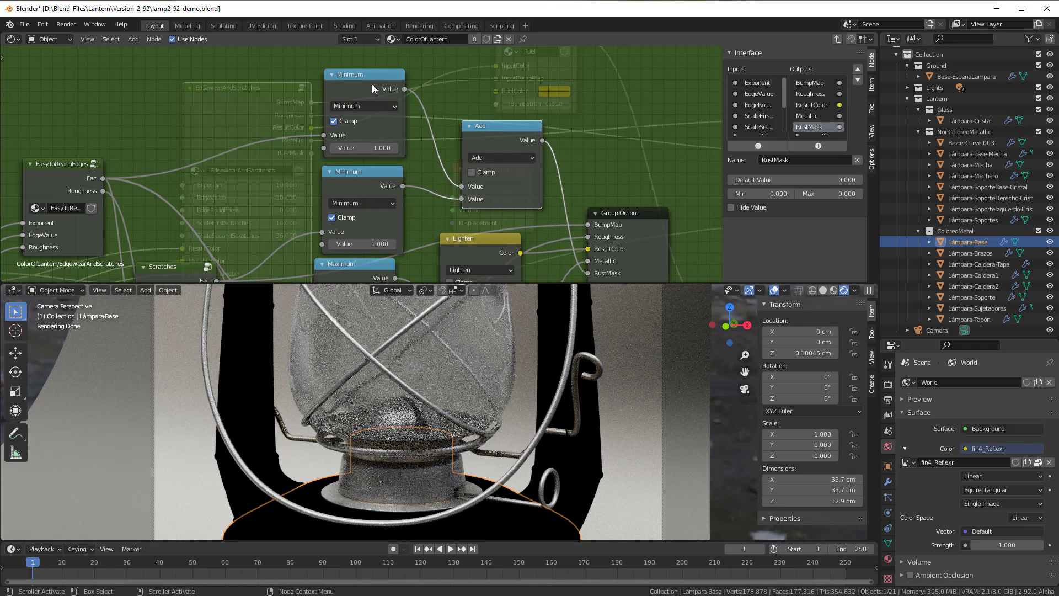
scroll(465, 167, "down", 1)
middle_click_drag(481, 179, 468, 145)
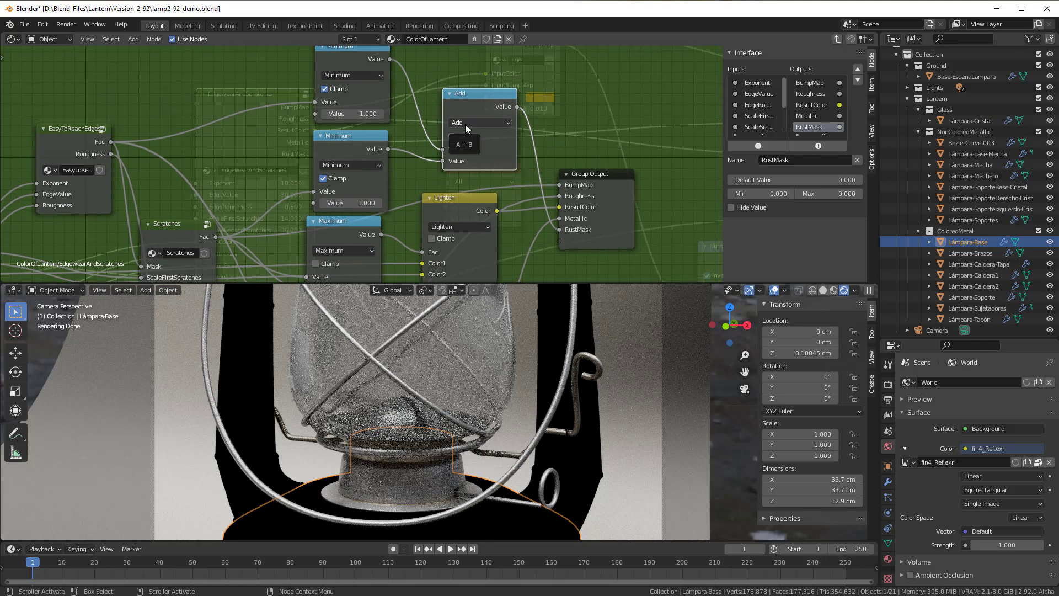
Leave the group, link its RustMask output to Material Output's Surface, and inspect the mask up close on the lantern
key("Tab")
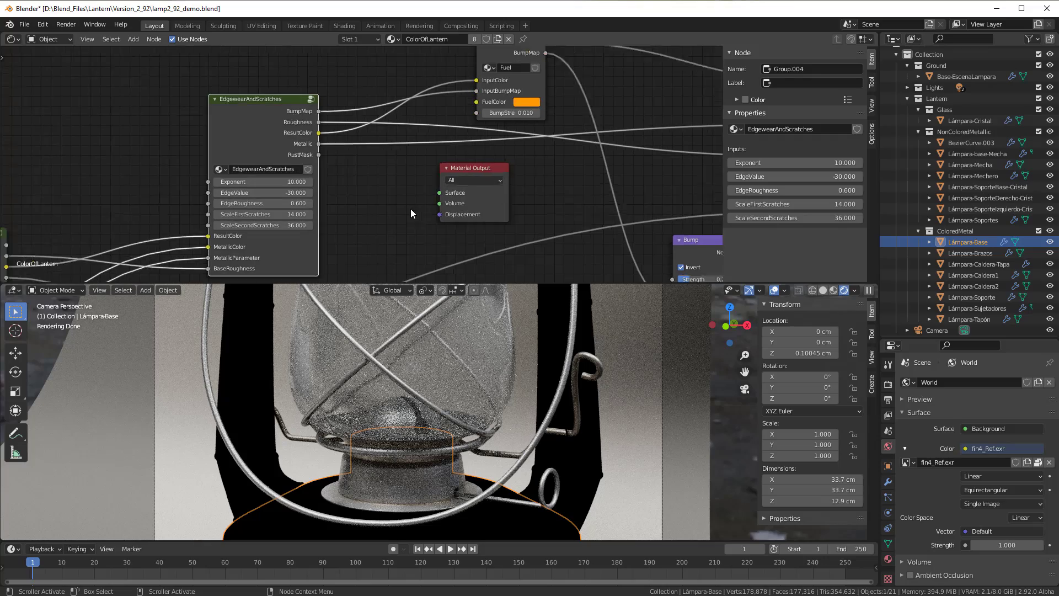
left_click_drag(316, 154, 446, 195)
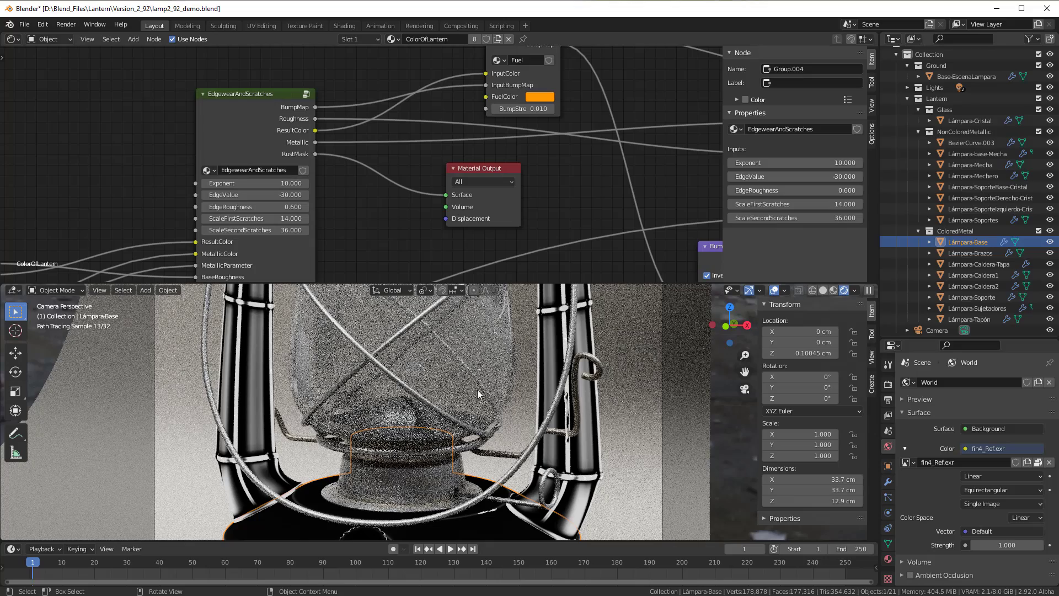
middle_click_drag(432, 313, 456, 473, "shift")
scroll(456, 472, "up", 5)
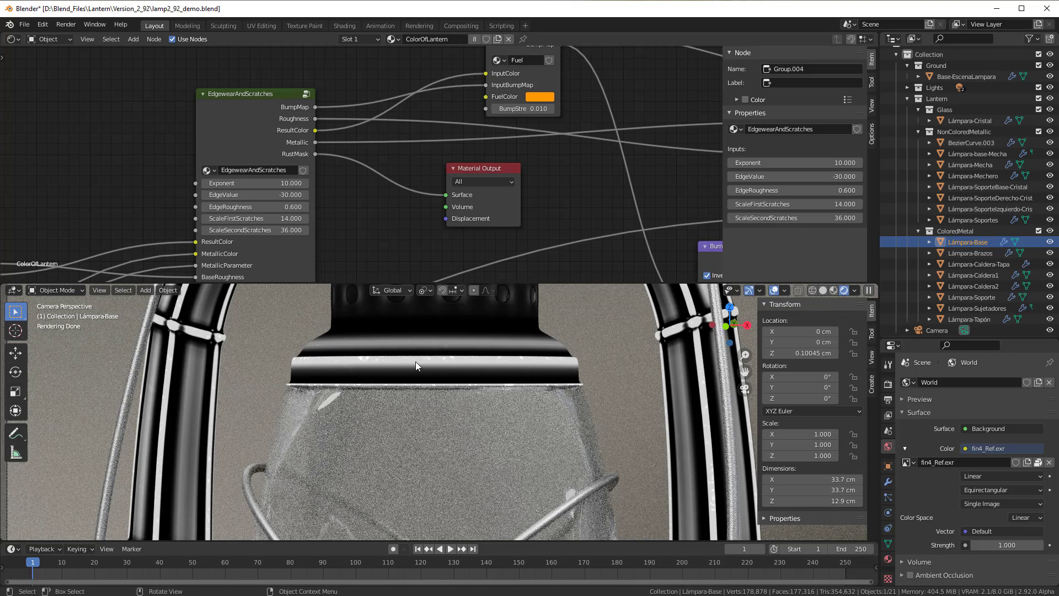
Move the Dirt node away from EdgewearAndScratches and enter the Dirt group for editing
scroll(418, 244, "down", 5)
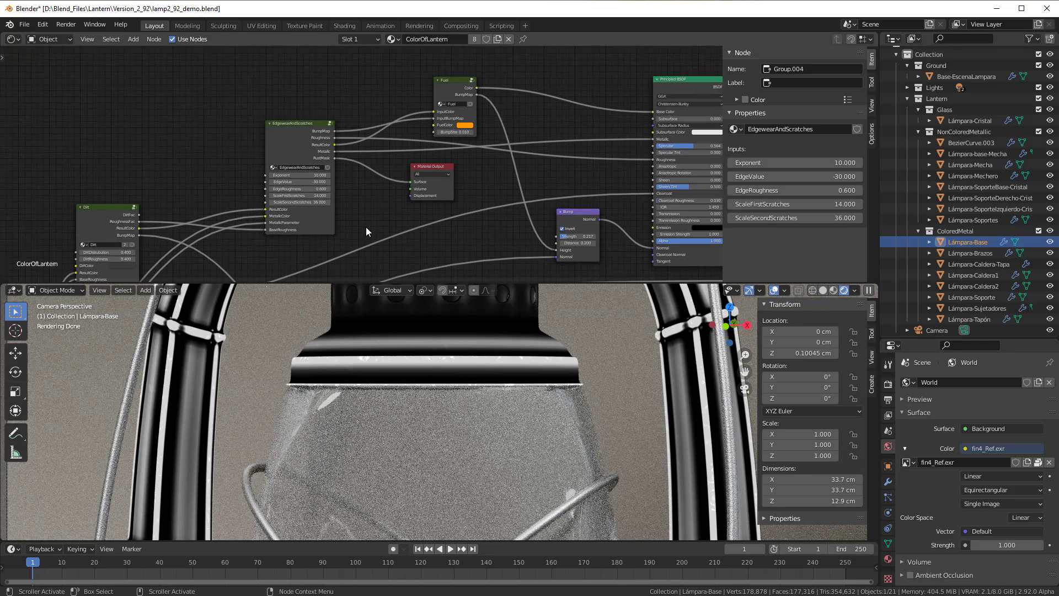
scroll(511, 164, "up", 3)
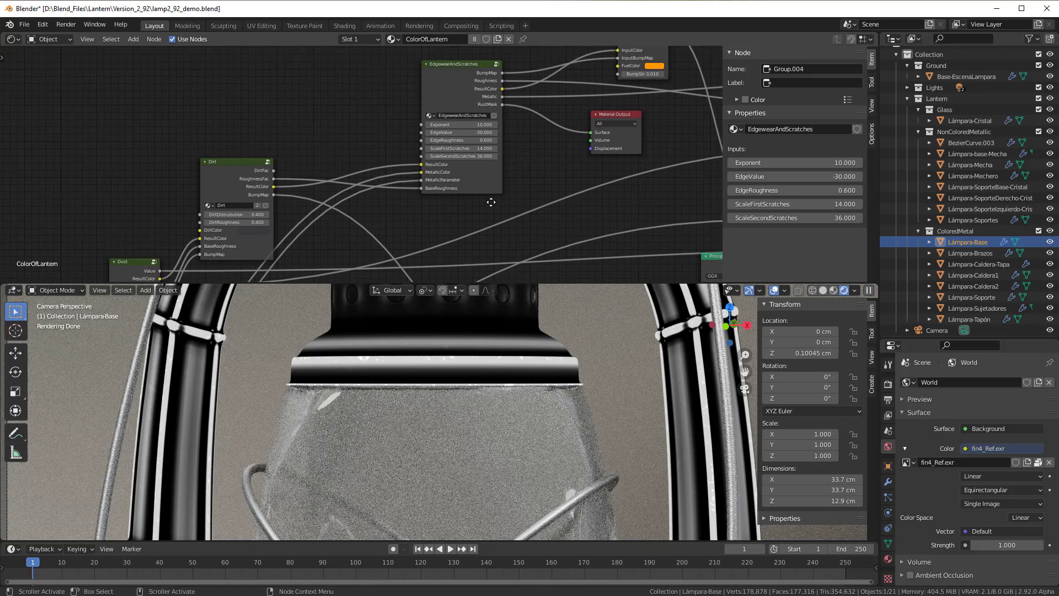
left_click_drag(224, 174, 209, 138)
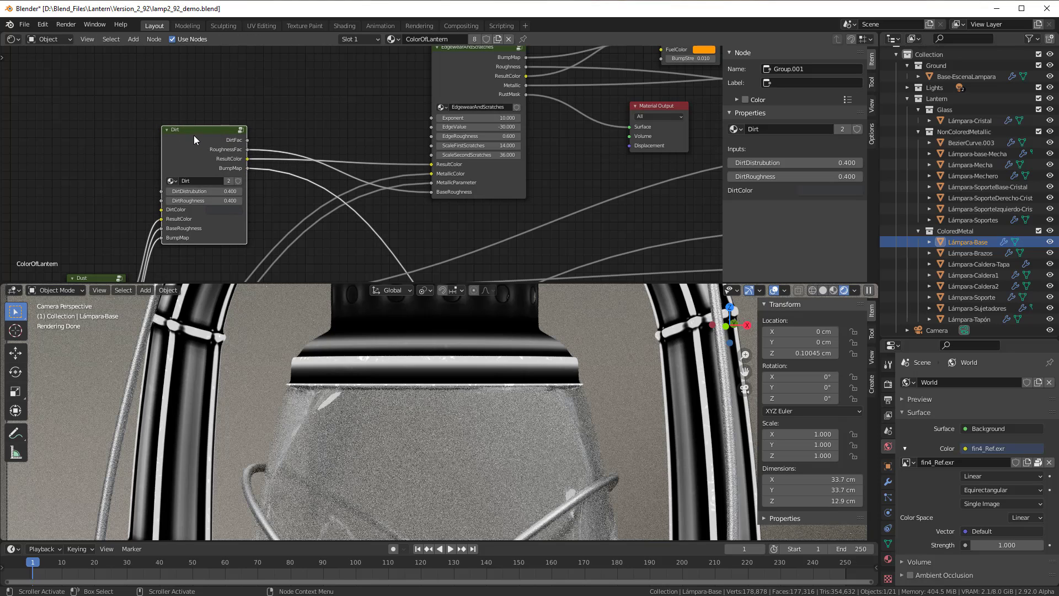
key("Tab")
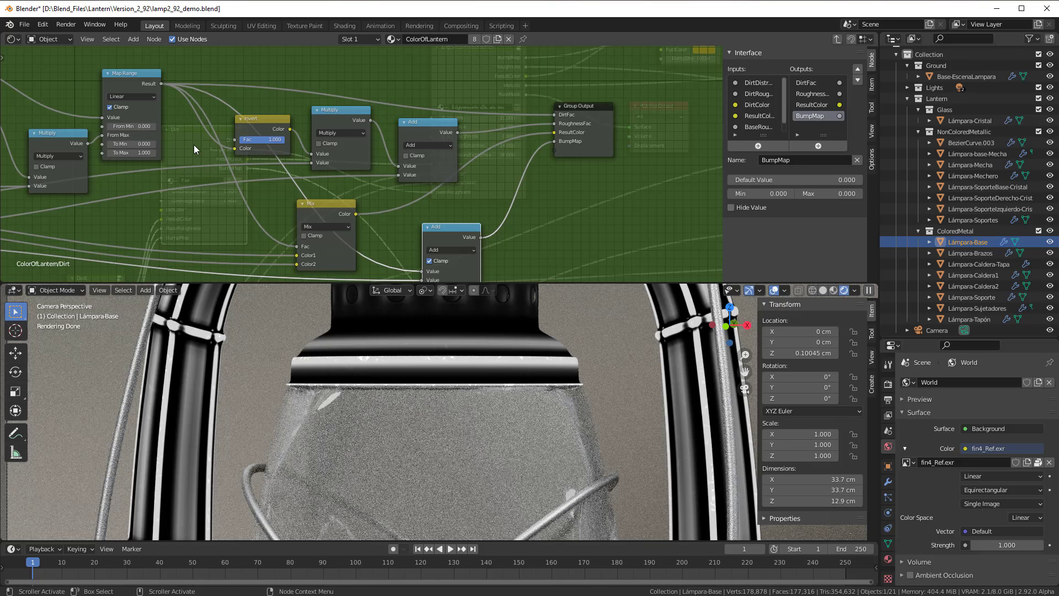
Move the Mix node closer to the Group Output inside the Dirt group and follow the Map Range links to the outputs
middle_click_drag(363, 148, 463, 162, "ctrl")
scroll(343, 204, "up", 2)
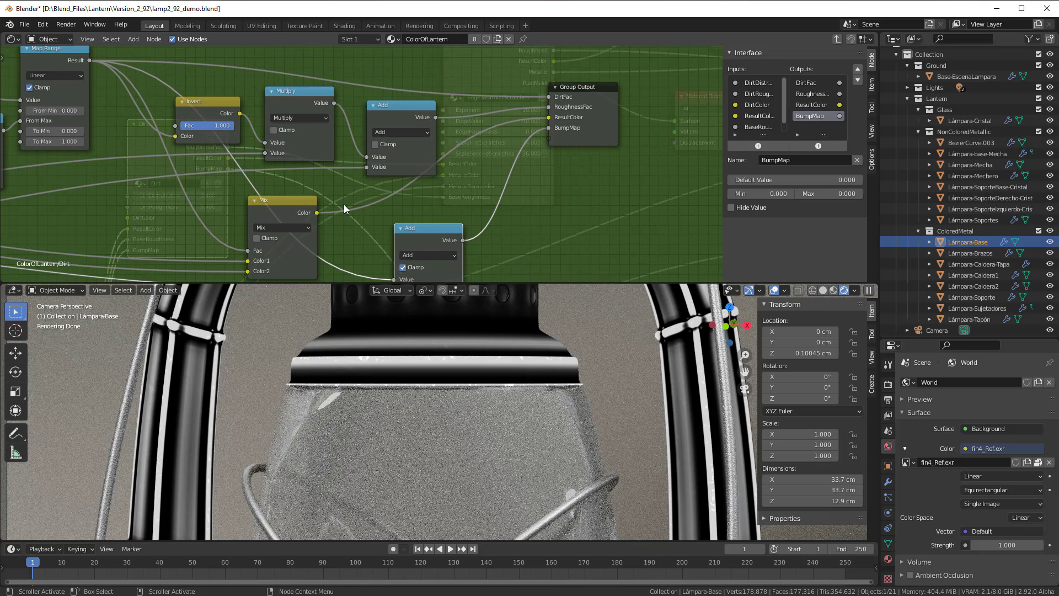
left_click_drag(288, 209, 375, 189)
middle_click_drag(207, 190, 249, 218)
scroll(154, 165, "up", 1)
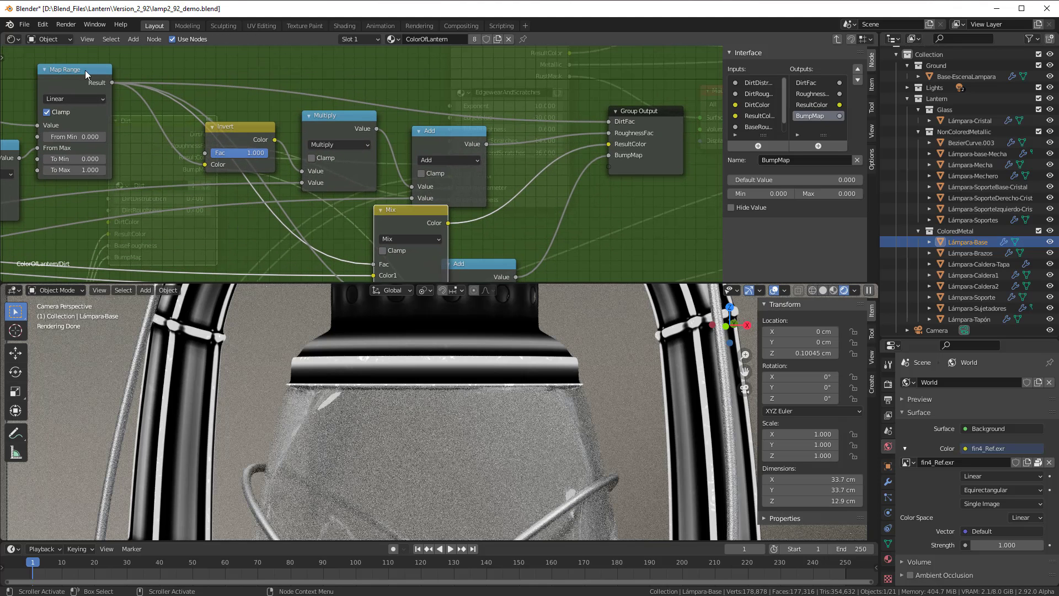
middle_click_drag(544, 212, 396, 219)
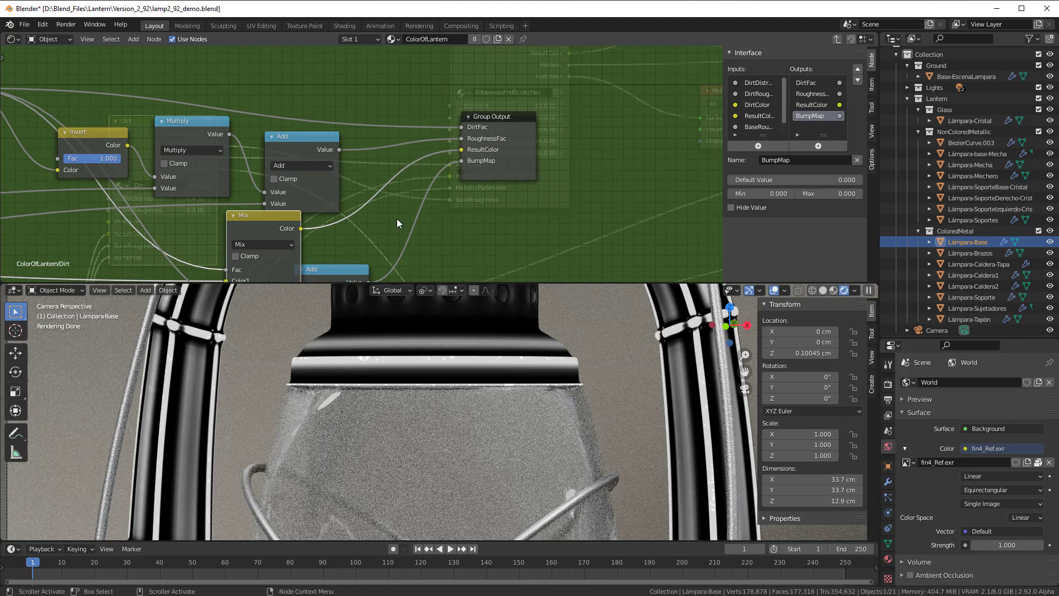
Add a Math node set to Minimum just below the Group Output inside the Dirt group
middle_click_drag(459, 175, 450, 168)
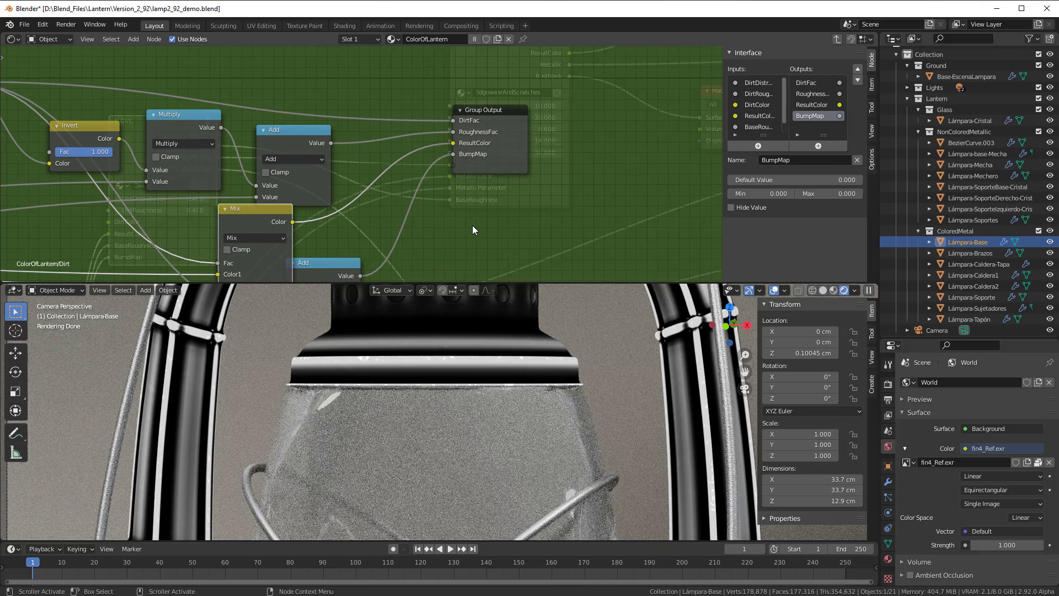
key("shift+a")
mouse_move(456, 217)
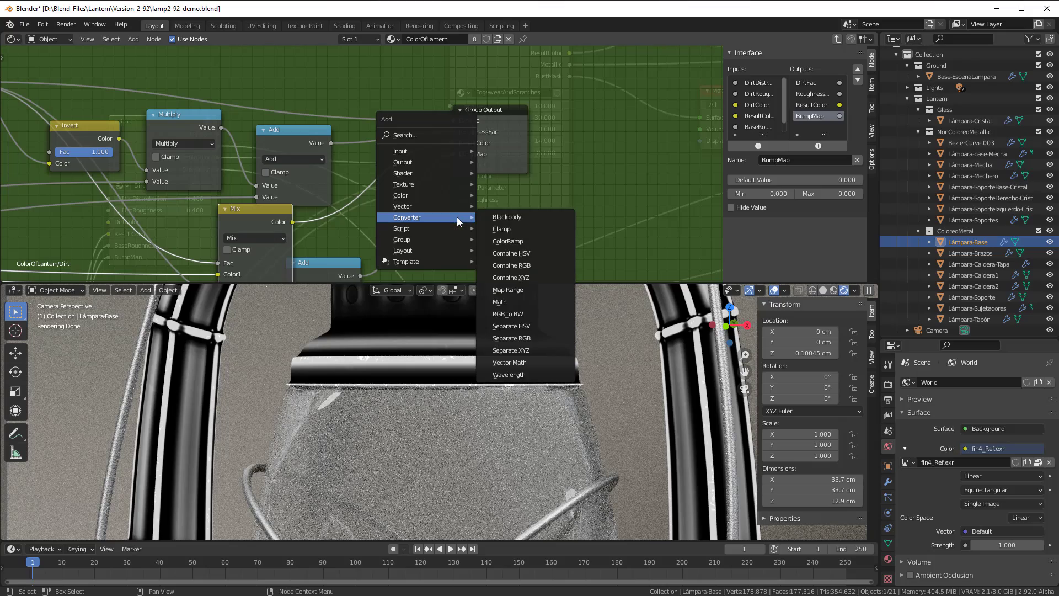
left_click(512, 301)
left_click(491, 207)
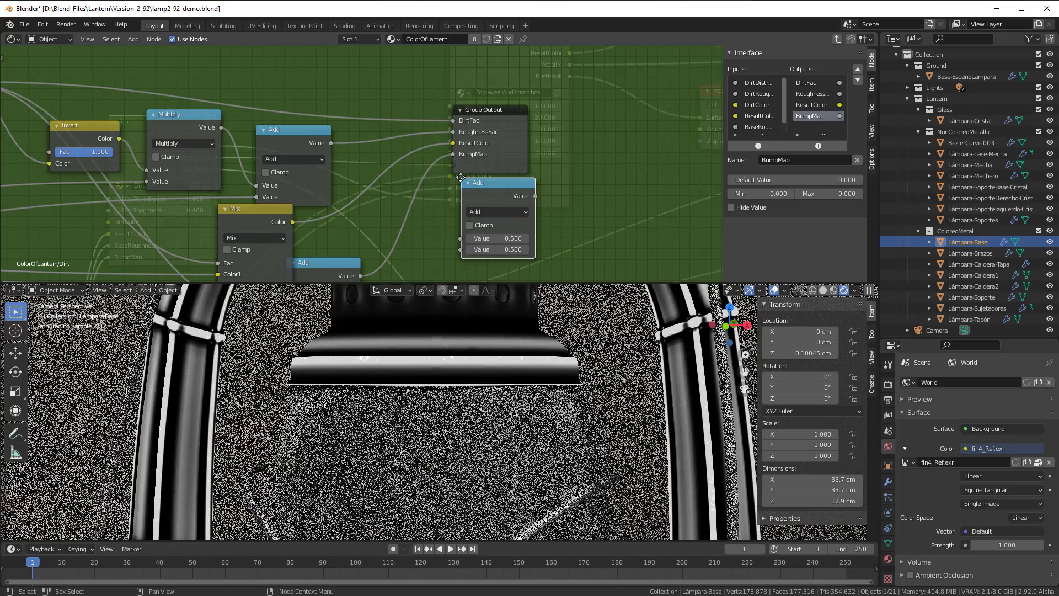
left_click(491, 211)
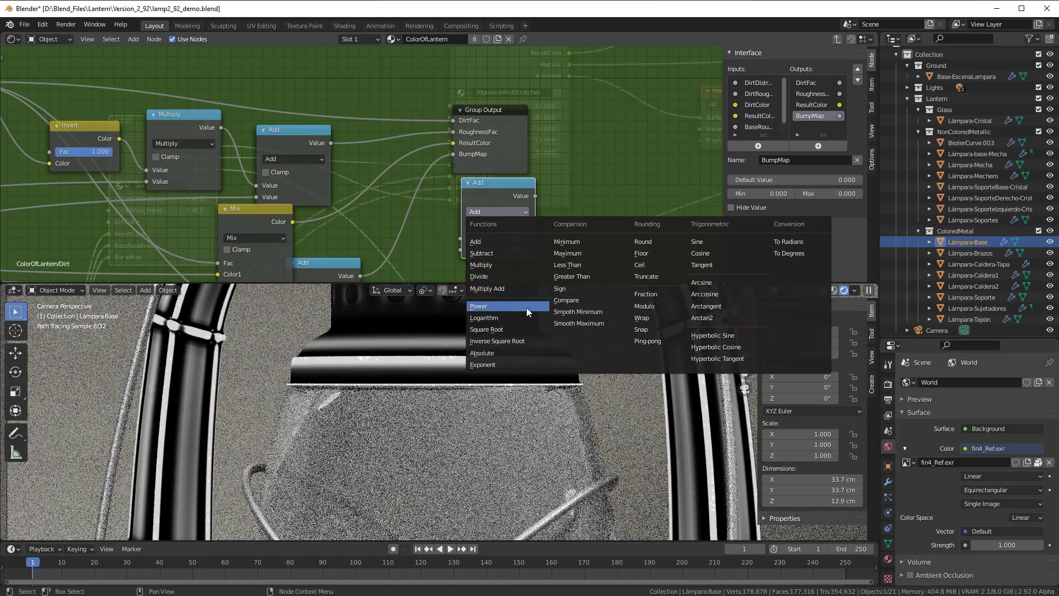
left_click(567, 241)
Set the Minimum node's second Value to 1 and enable Clamp on it
left_click(497, 249)
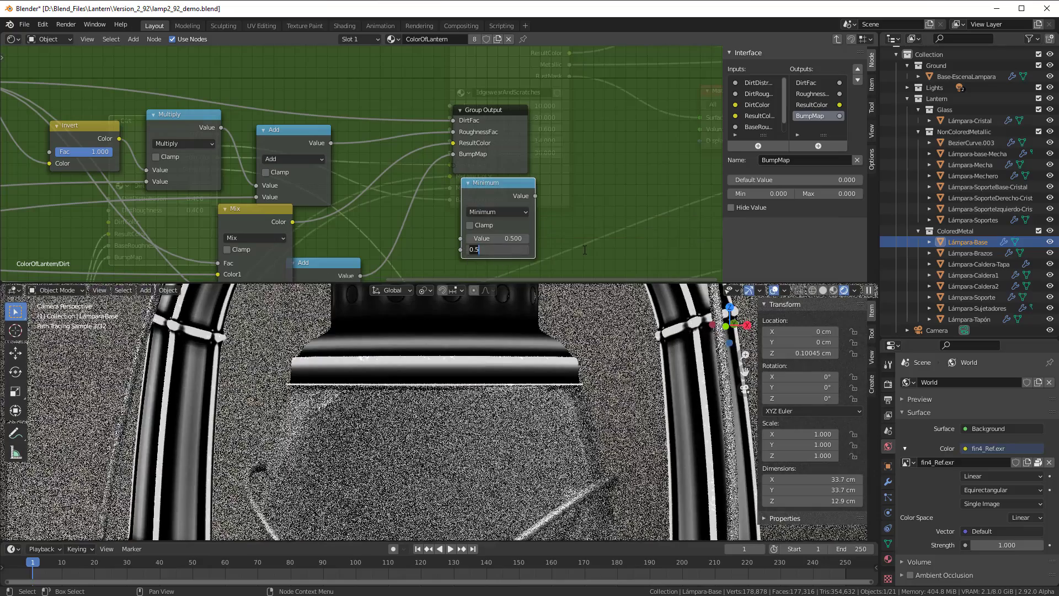
type("1")
key("Return")
left_click(469, 226)
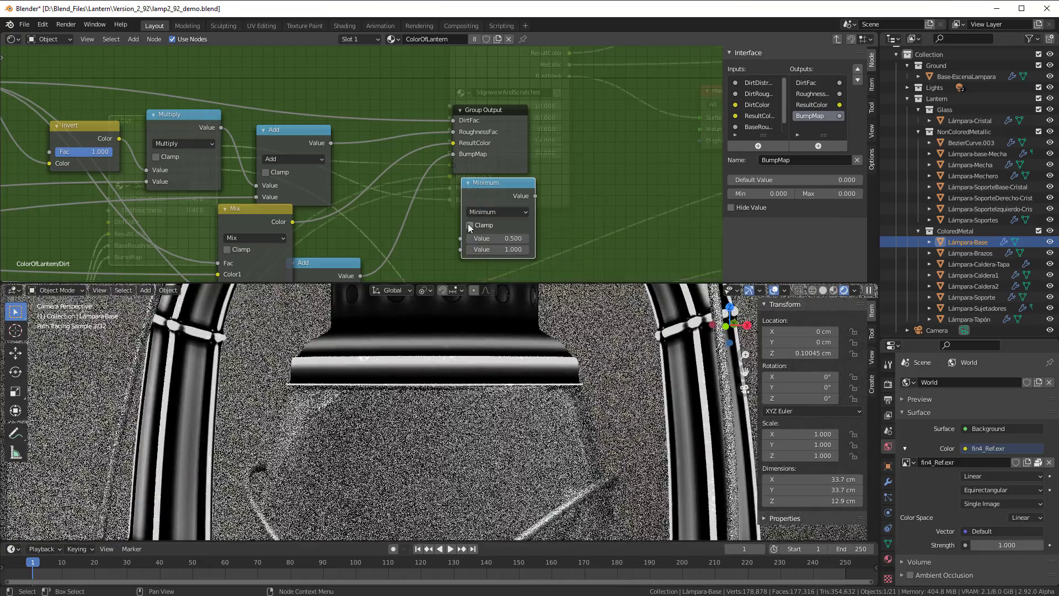
Move Group Output clear of Minimum, then feed Map Range's Result through Minimum's first Value into a new Group Output socket
scroll(535, 197, "down", 1)
left_click_drag(484, 118, 542, 95)
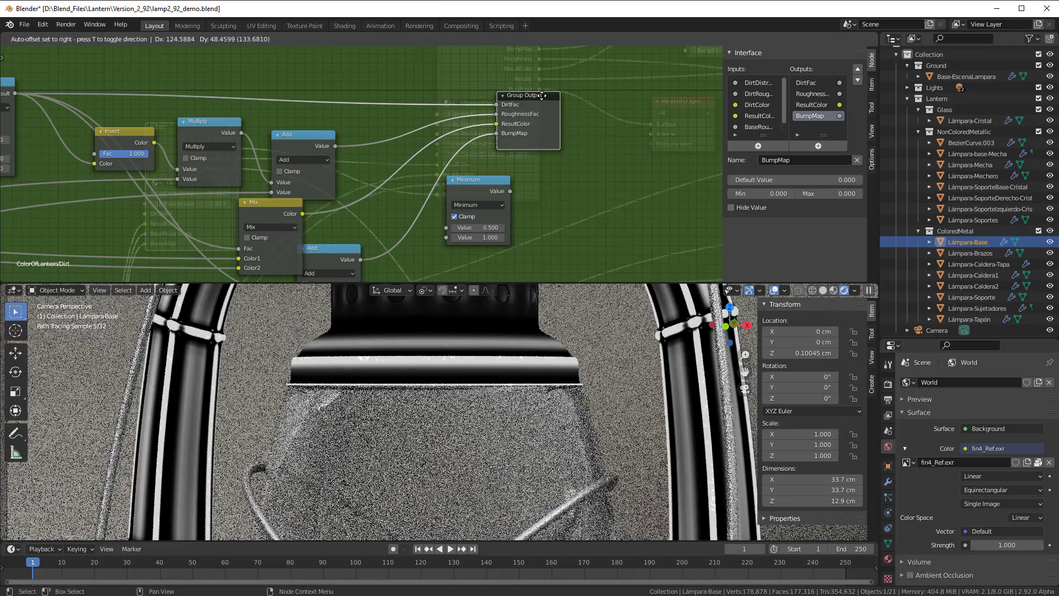
left_click_drag(510, 191, 500, 143)
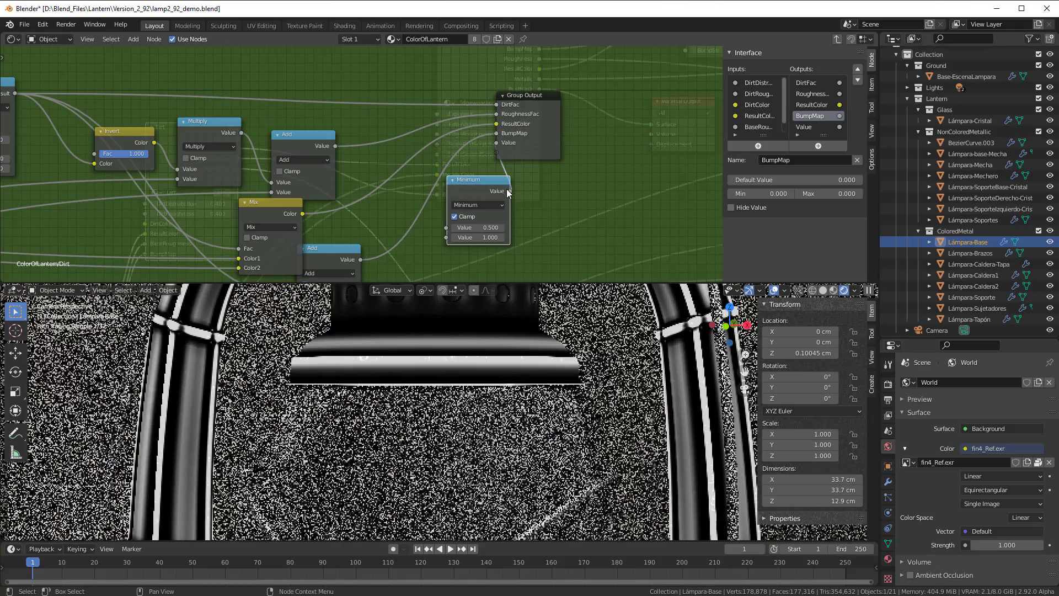
scroll(522, 227, "down", 1)
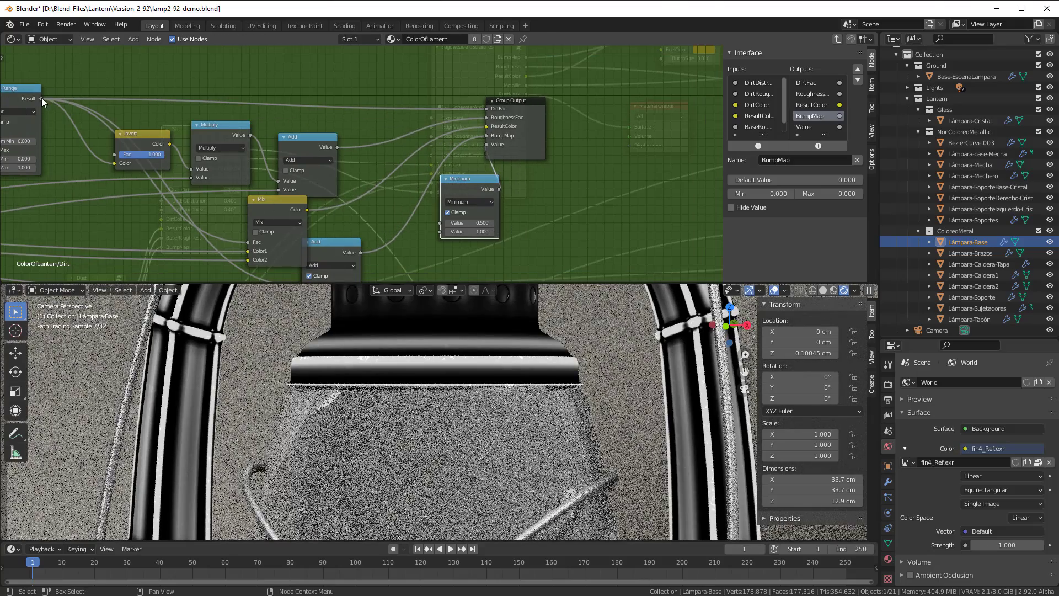
left_click_drag(41, 98, 440, 223)
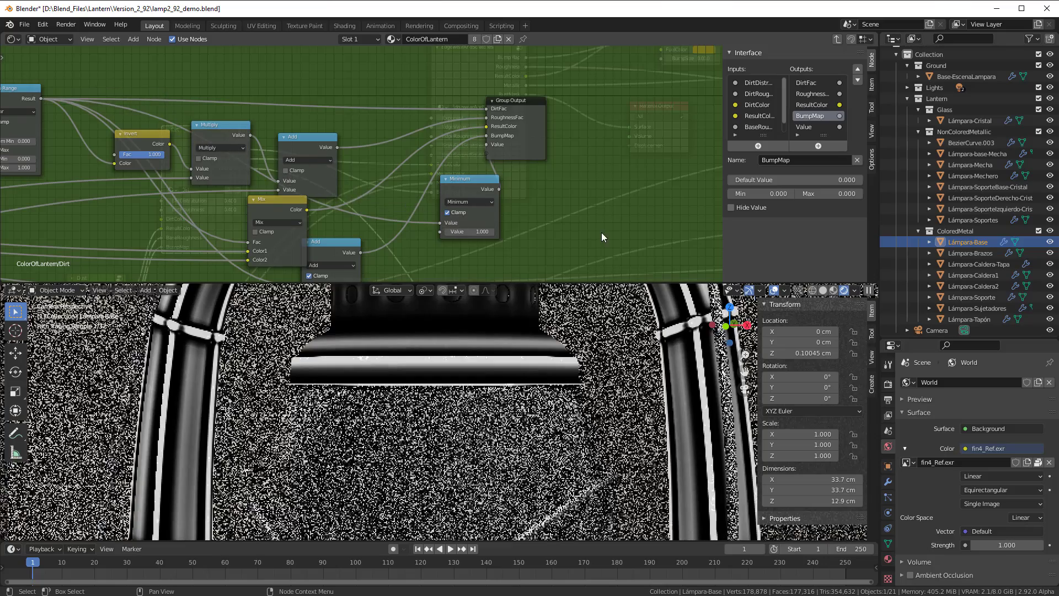
Rename the Dirt group's new Value output as RustMask
scroll(601, 237, "up", 2)
left_click(804, 127)
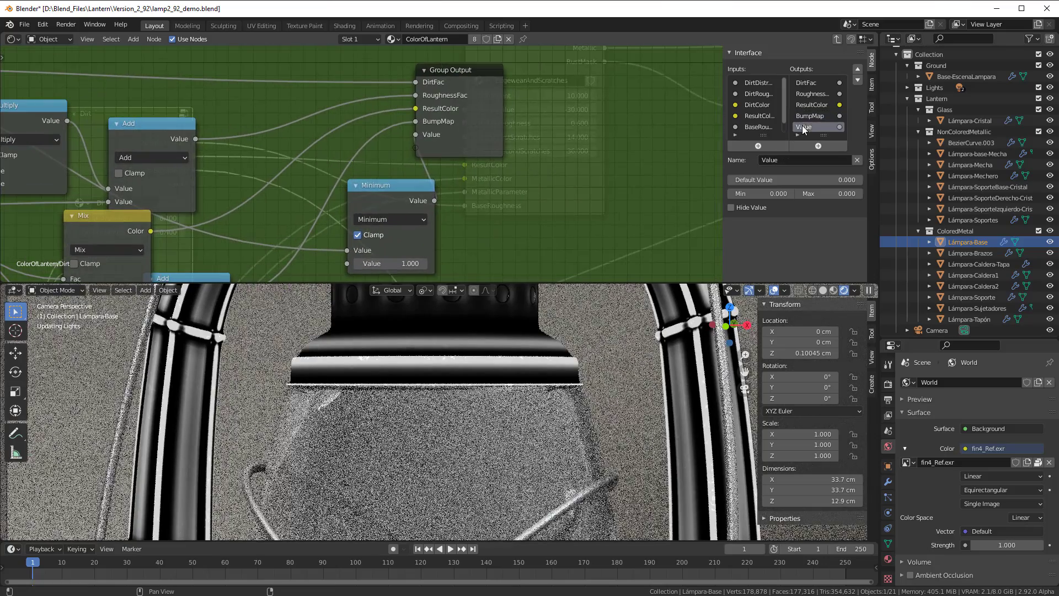
left_click(792, 159)
type("Ru")
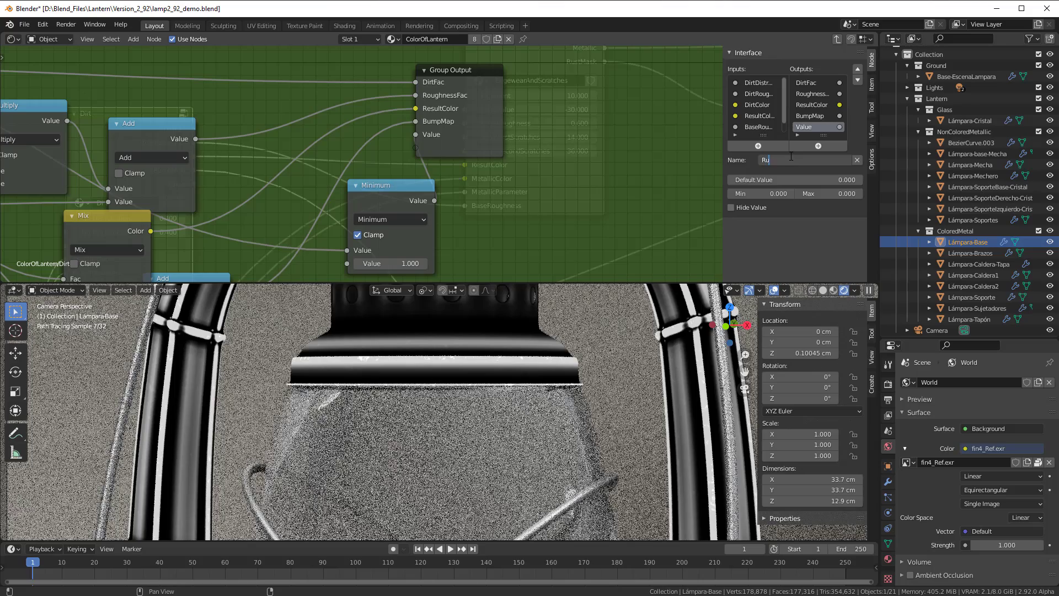
type("stMask")
key("Return")
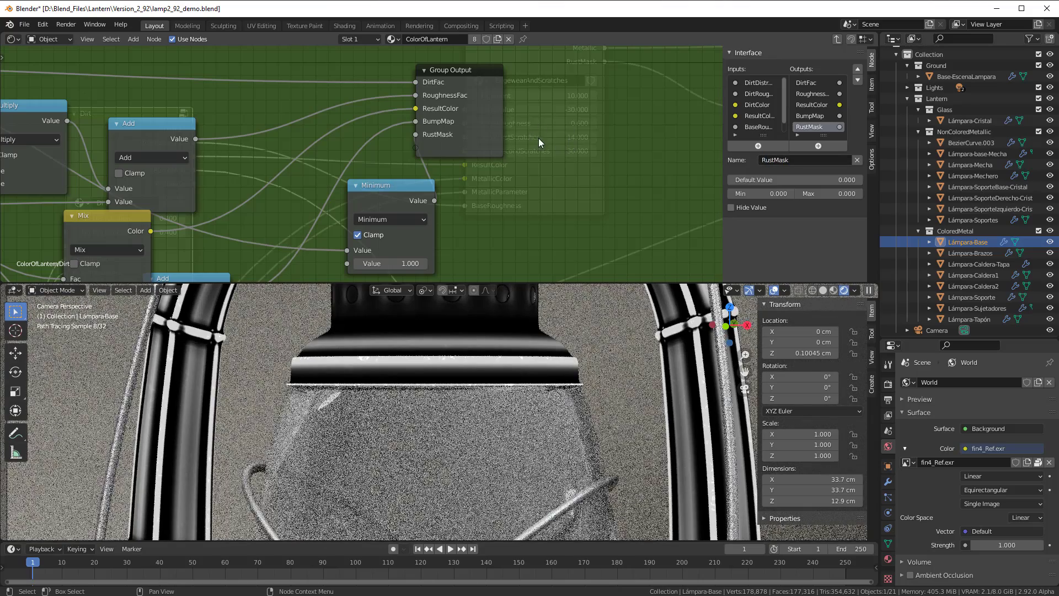
Leave the Dirt group and insert a Math Add node into the link from EdgewearAndScratches' RustMask to Material Output's Surface
key("Tab")
scroll(540, 138, "down", 4)
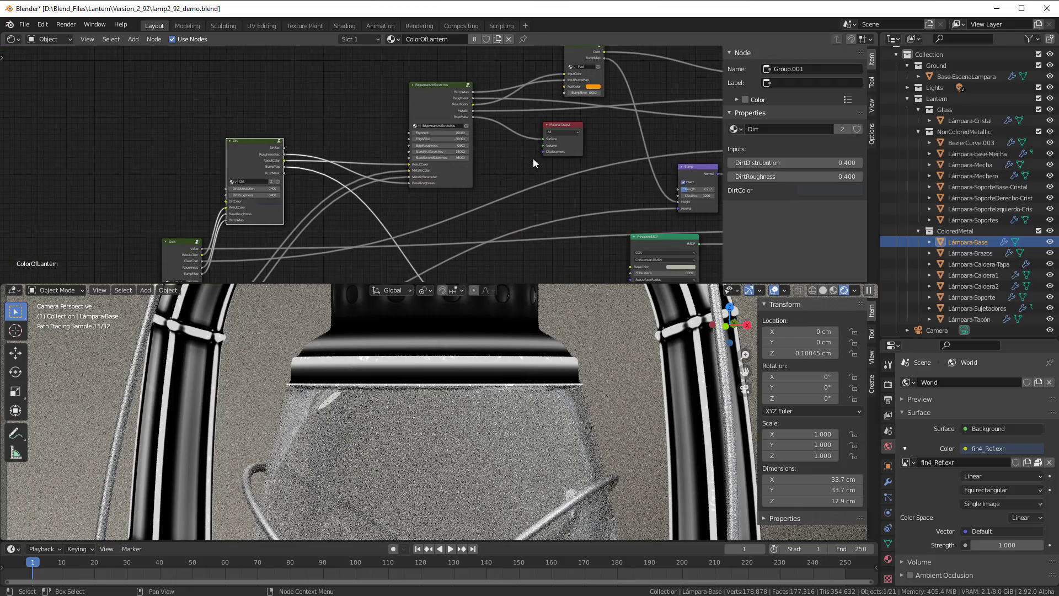
scroll(533, 158, "up", 2)
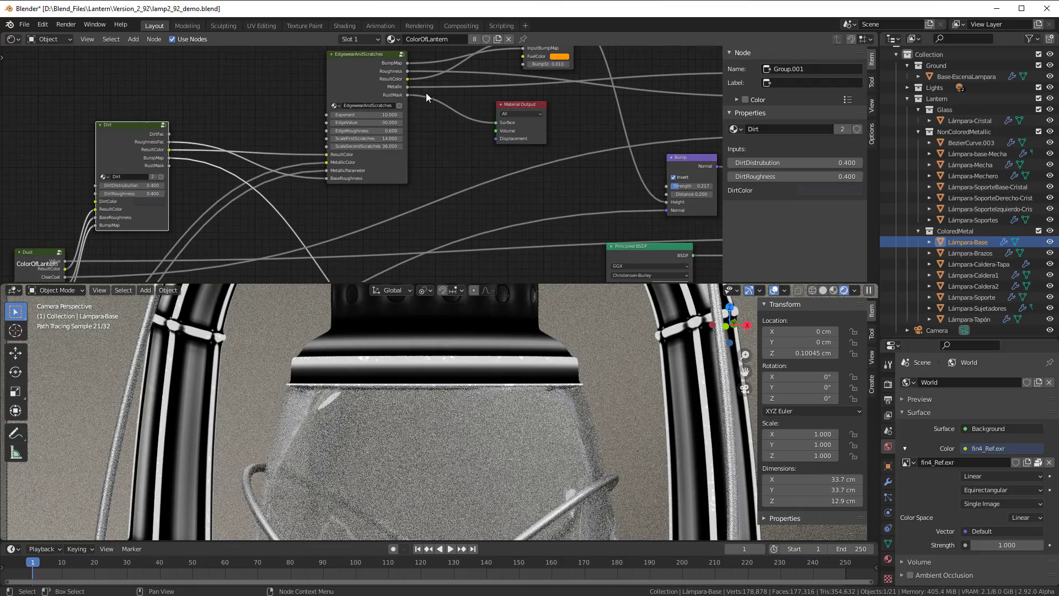
scroll(428, 110, "up", 3)
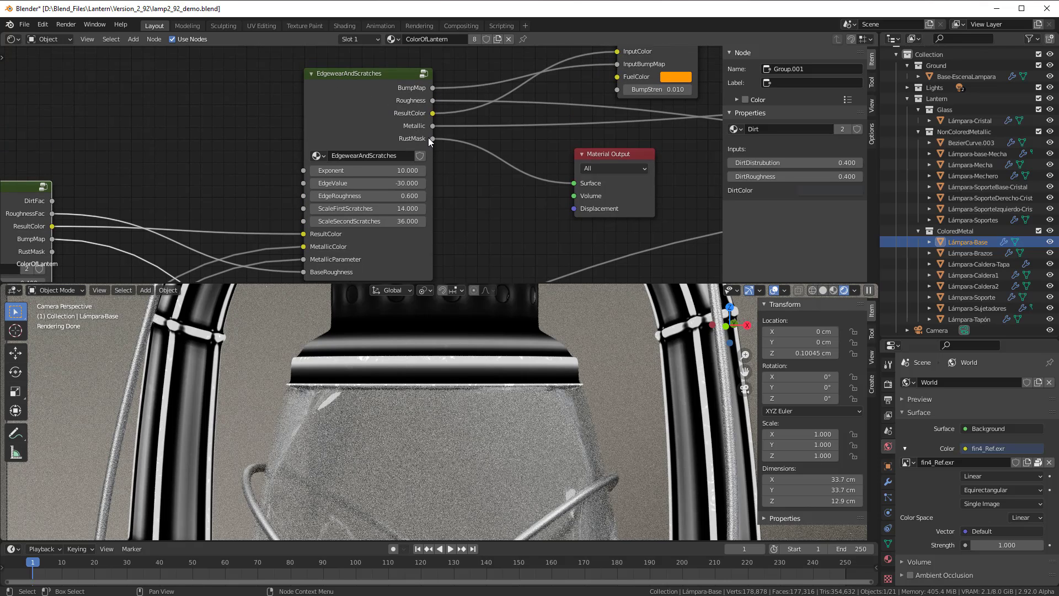
middle_click_drag(449, 189, 574, 113)
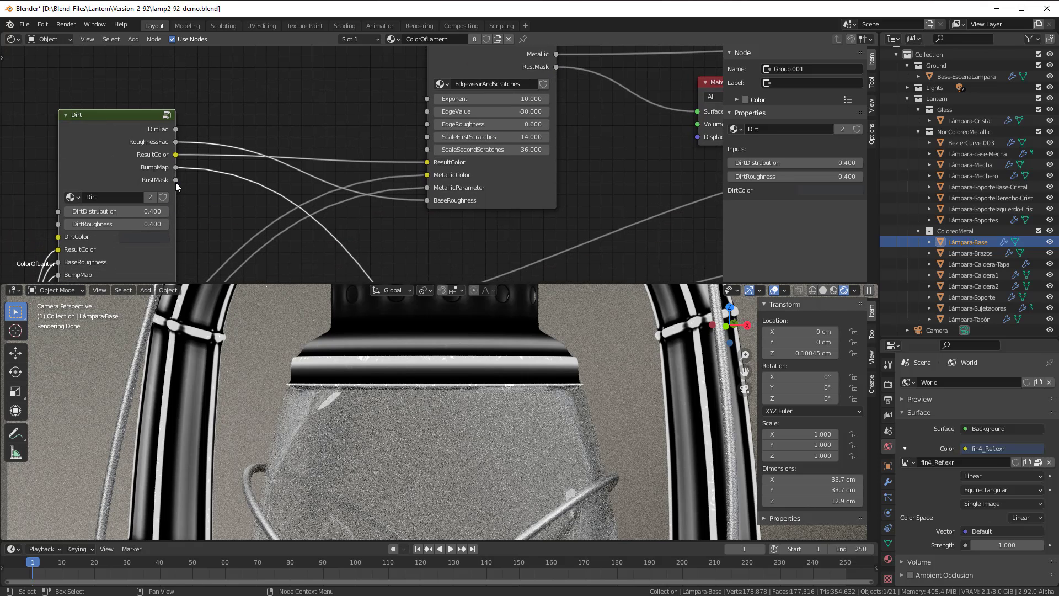
middle_click_drag(574, 167, 520, 175)
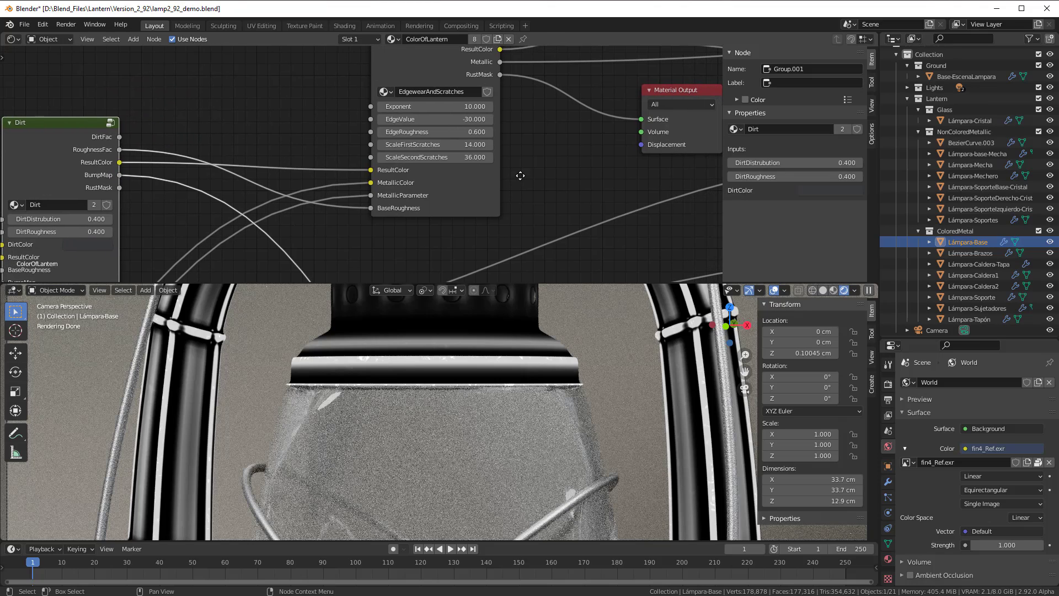
key("shift+a")
mouse_move(549, 167)
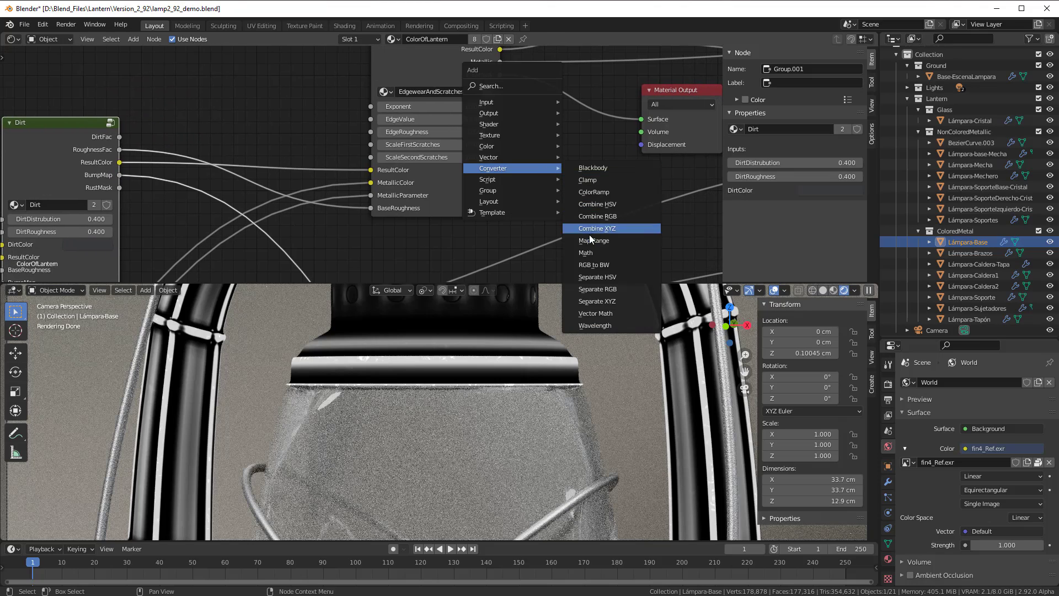
left_click(595, 247)
left_click(589, 86)
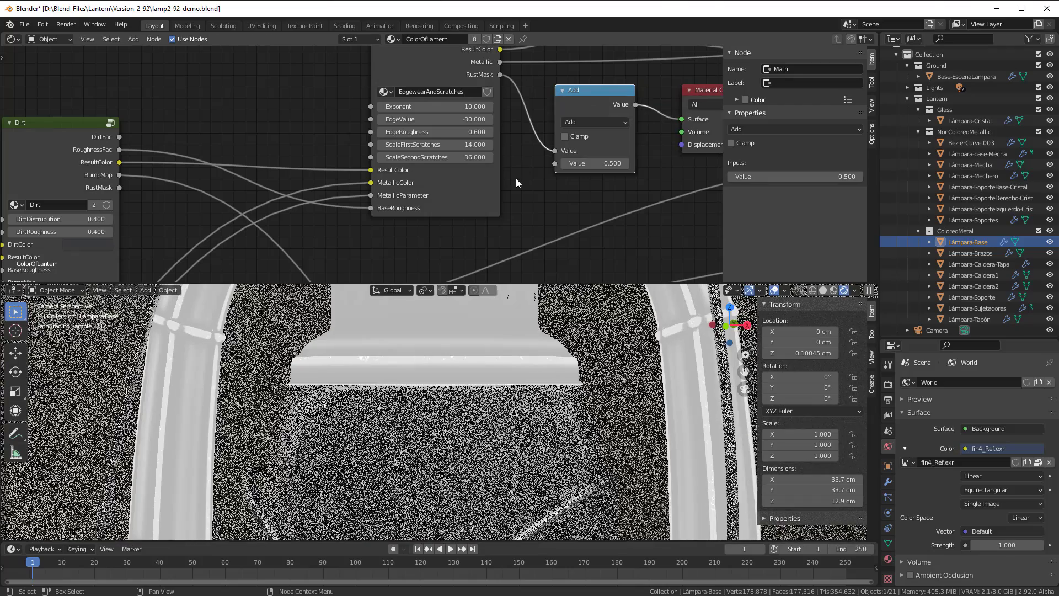
Link Dirt's RustMask output to Add's second Value and inspect the combined mask on the whole lantern
left_click_drag(120, 188, 554, 163)
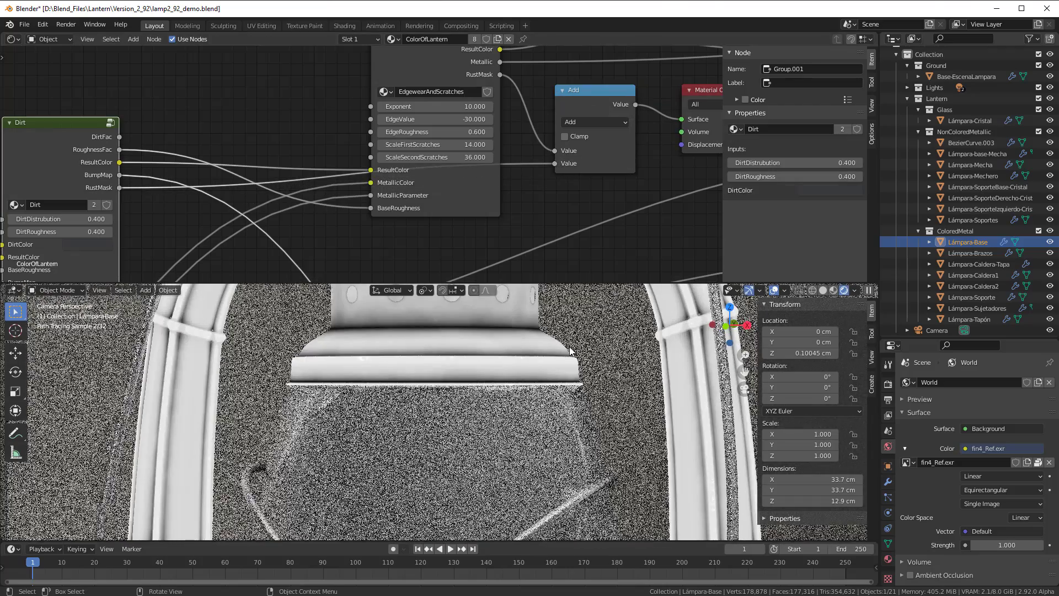
scroll(571, 351, "up", 2)
scroll(458, 383, "down", 4)
mouse_move(458, 383)
middle_mouse_down()
mouse_move(449, 419)
mouse_move(349, 389)
middle_mouse_up()
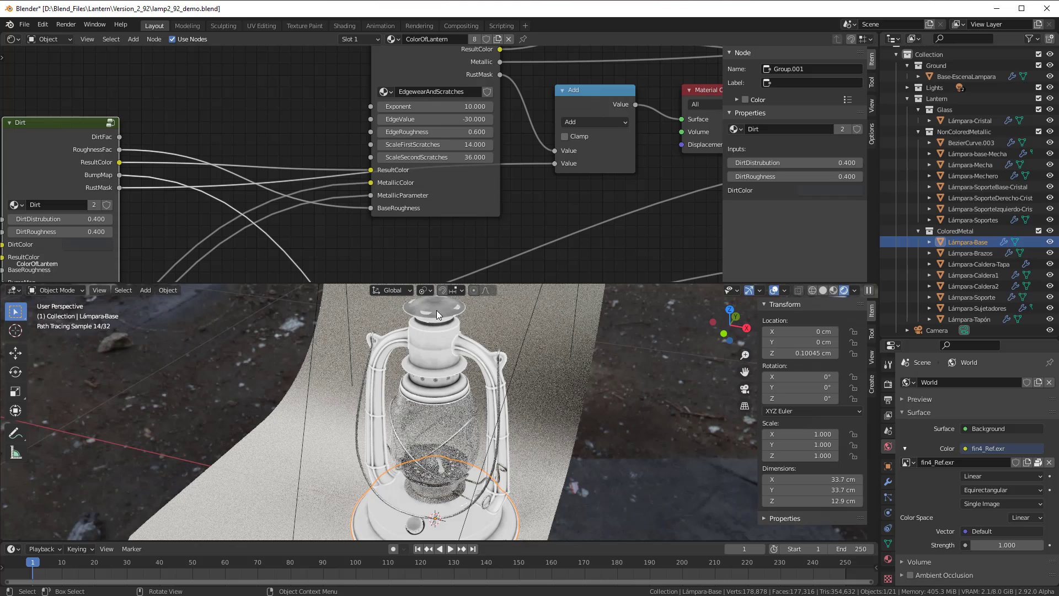
Move the EdgewearAndScratches node upward, clear of the link running from Dirt to Add
scroll(527, 203, "down", 1)
middle_click_drag(528, 203, 494, 177)
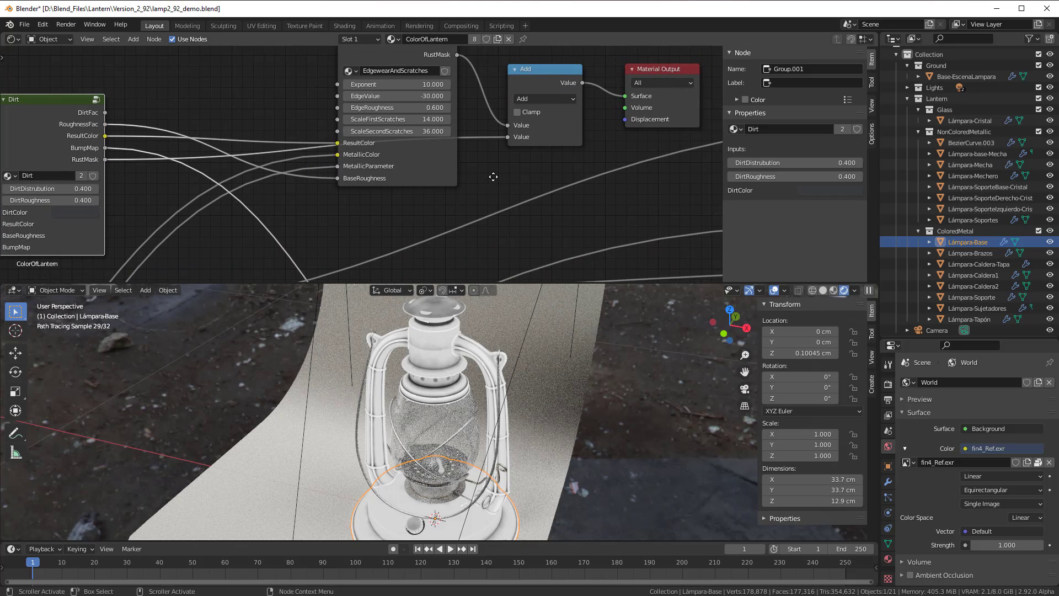
middle_click_drag(371, 237, 437, 250)
scroll(544, 182, "down", 4)
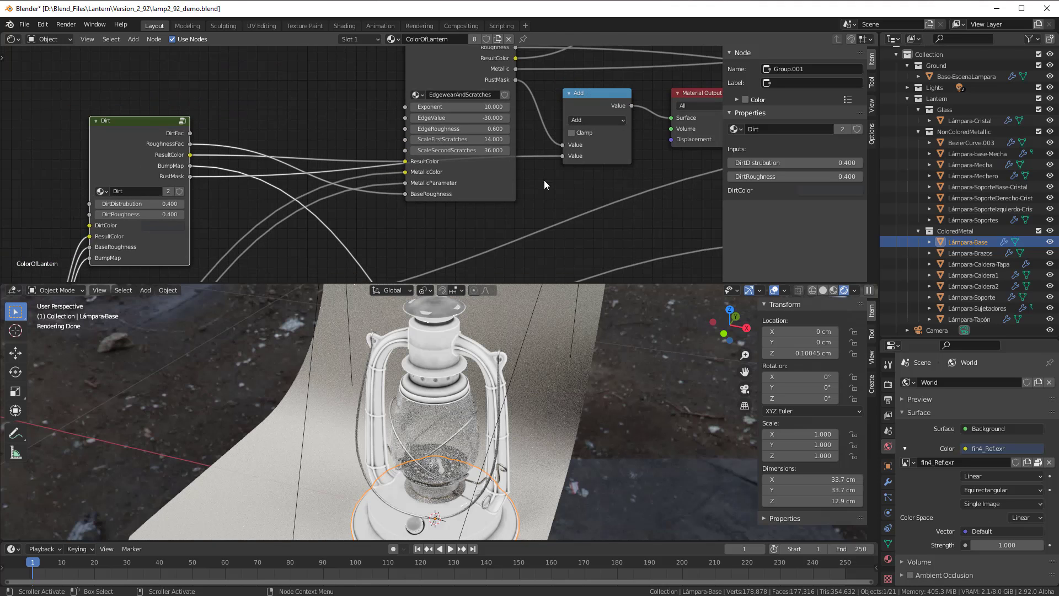
middle_click_drag(543, 212, 547, 268)
left_click_drag(442, 113, 430, 50)
middle_click_drag(449, 225, 551, 130)
scroll(555, 134, "down", 1)
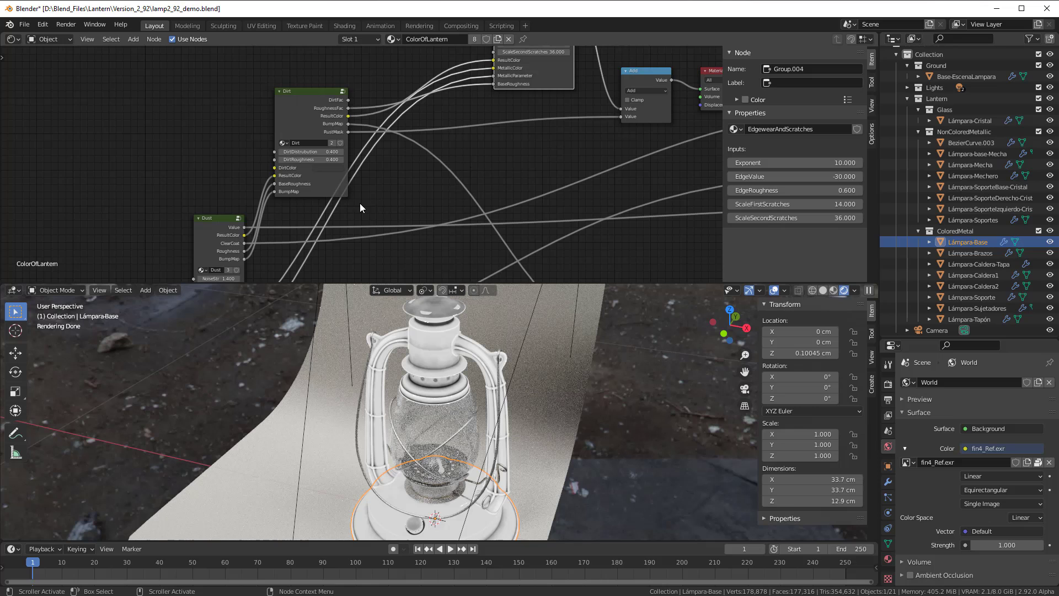
Select the Dust node feeding into Dirt and enter its group for editing
scroll(359, 202, "up", 3)
middle_click_drag(396, 177, 602, 96)
scroll(484, 156, "up", 4)
left_click(370, 142)
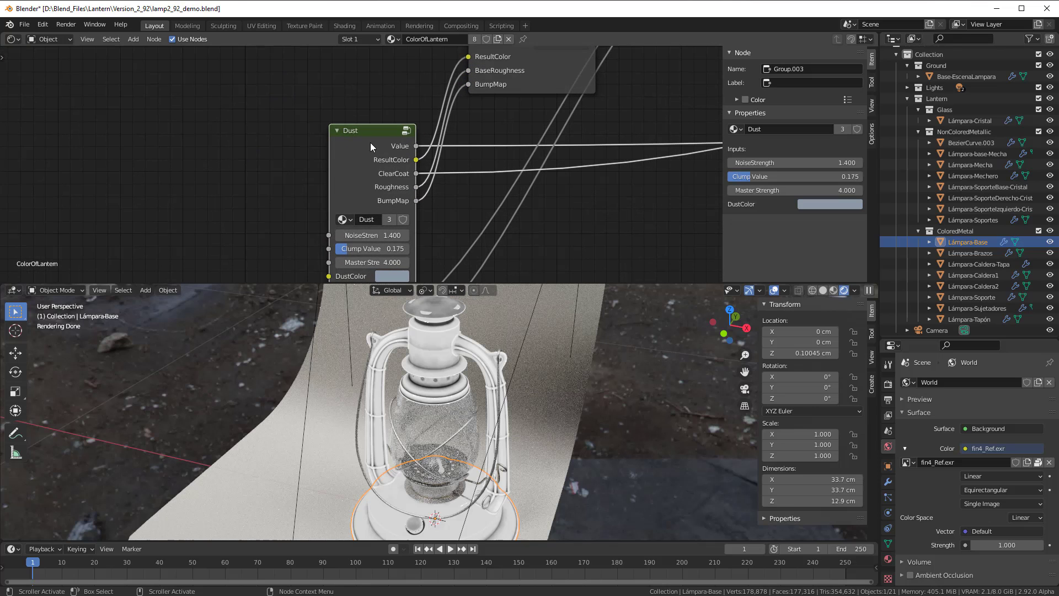
key("Tab")
Move the Mix node closer to the Dust group's Group Output and shift the last Multiply node slightly away from it
middle_click_drag(386, 154, 460, 160)
left_click_drag(247, 175, 433, 137)
scroll(448, 156, "up", 2)
middle_click_drag(511, 163, 373, 177)
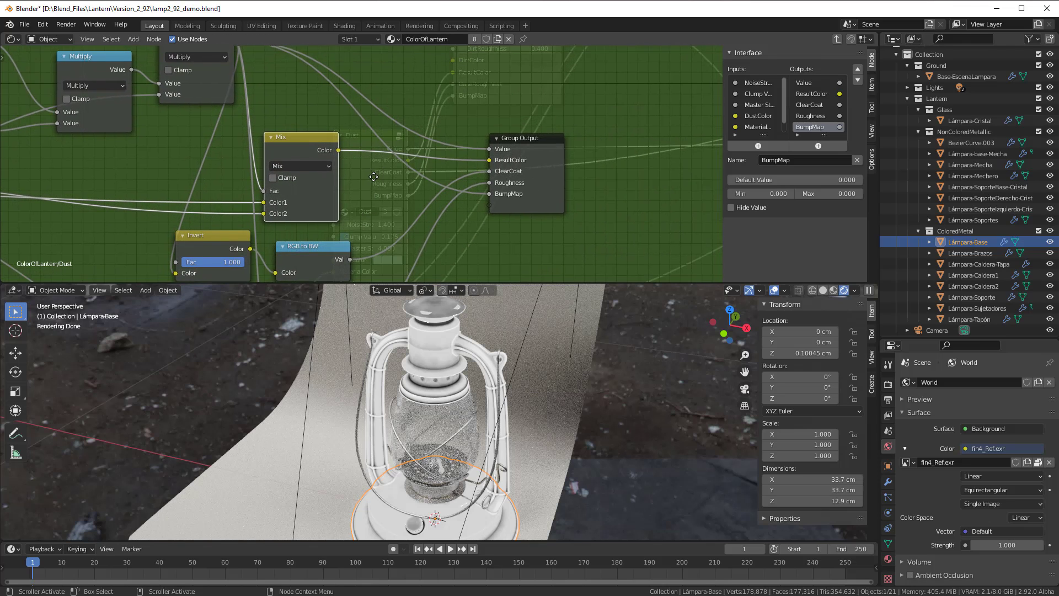
scroll(374, 177, "up", 2)
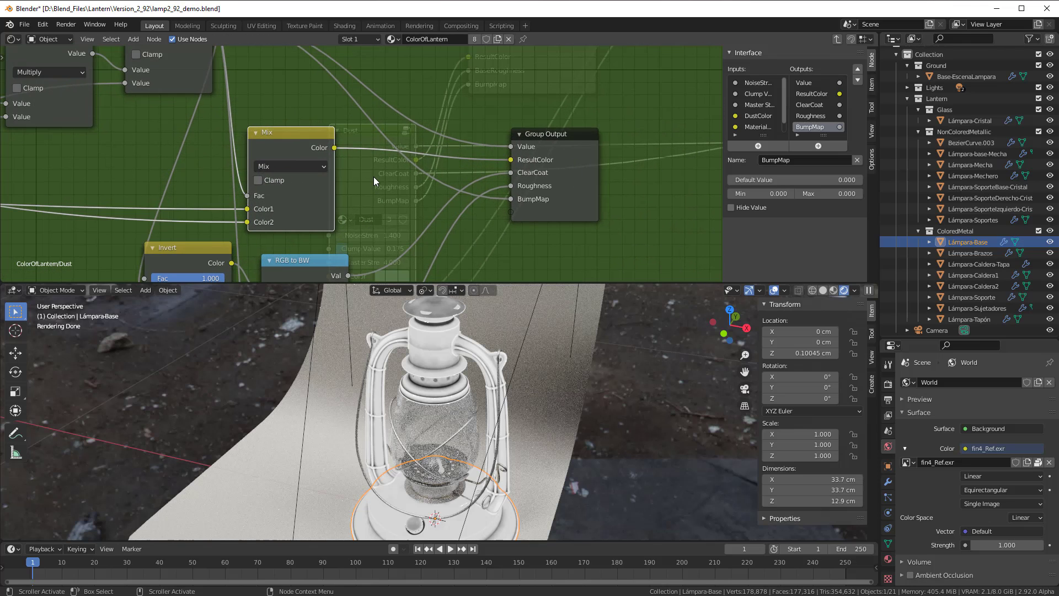
middle_click_drag(363, 197, 440, 266)
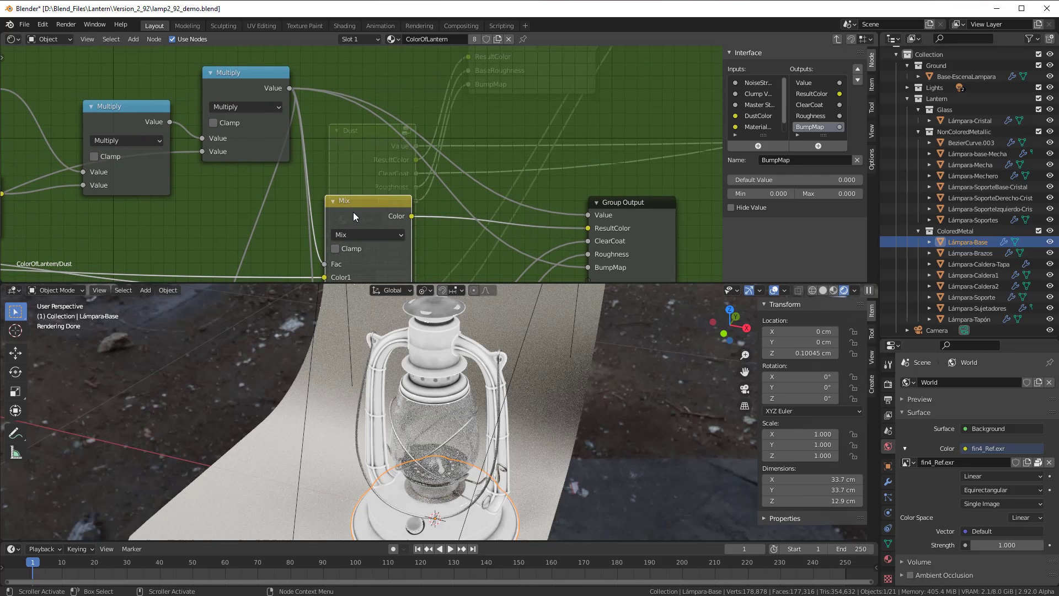
left_click_drag(353, 211, 399, 204)
left_click_drag(251, 87, 245, 87)
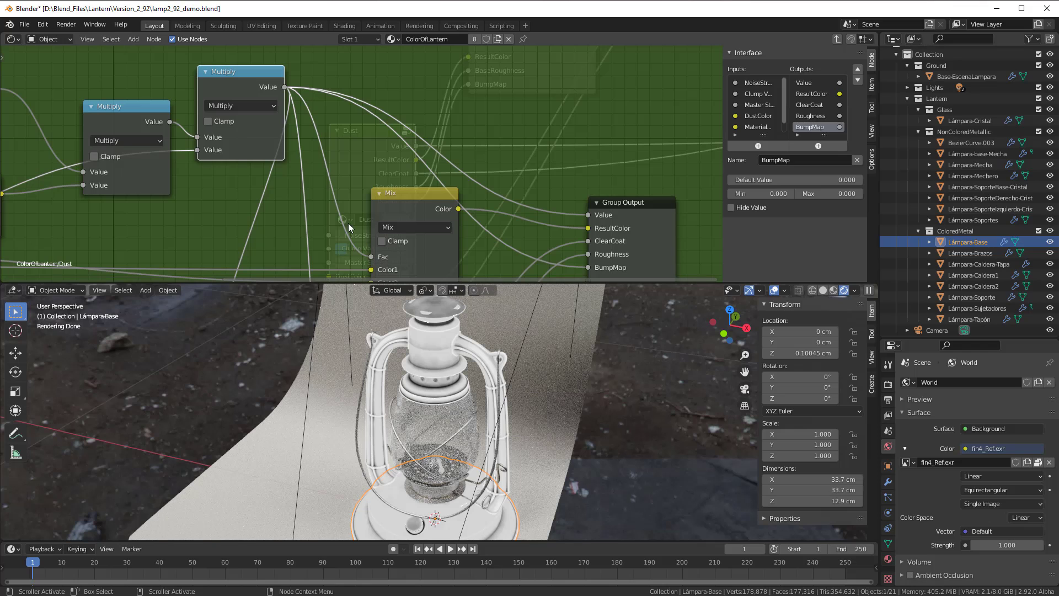
Add a Math node in the Dust group and place it above the Mix and Group Output nodes
middle_click_drag(488, 245, 412, 198)
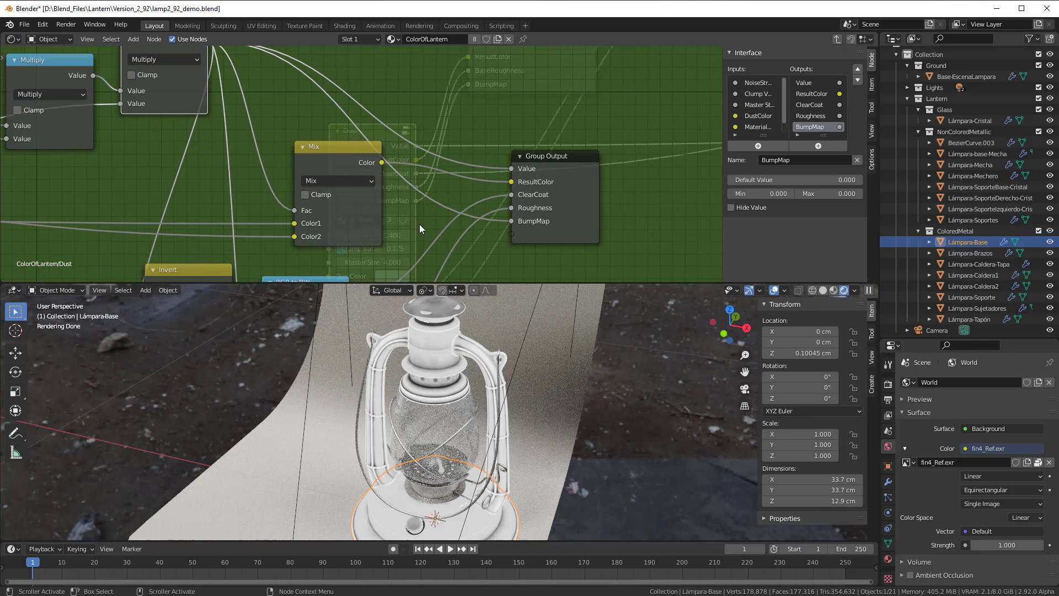
middle_click_drag(491, 248, 443, 147)
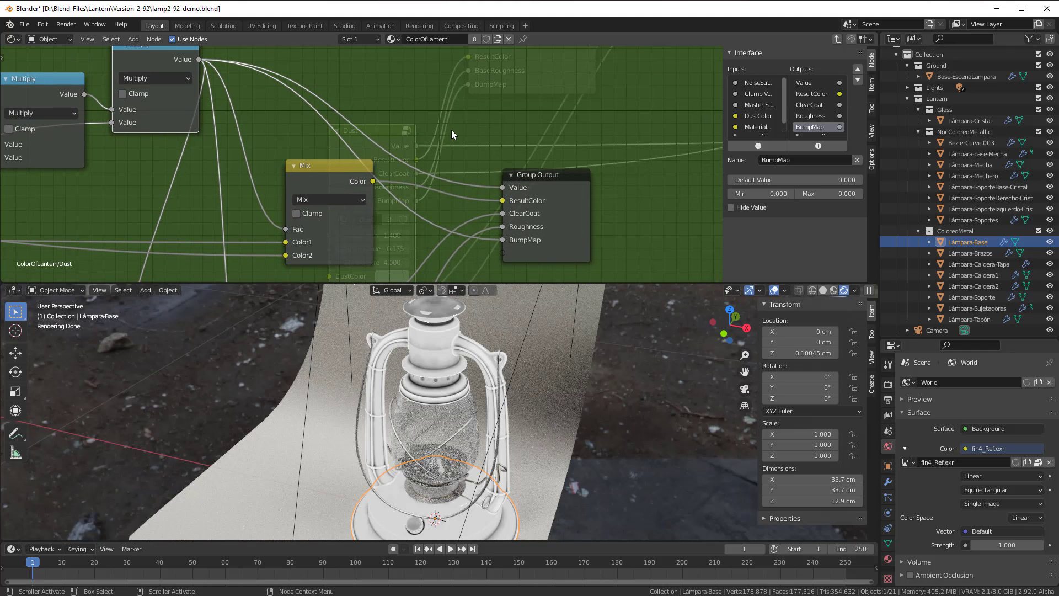
key("shift+a")
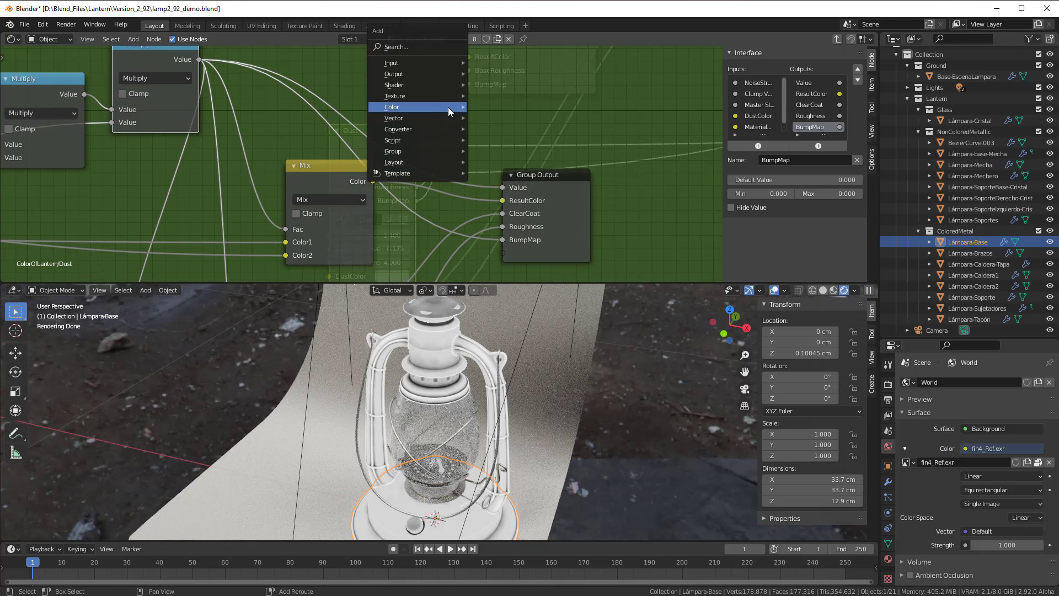
mouse_move(414, 129)
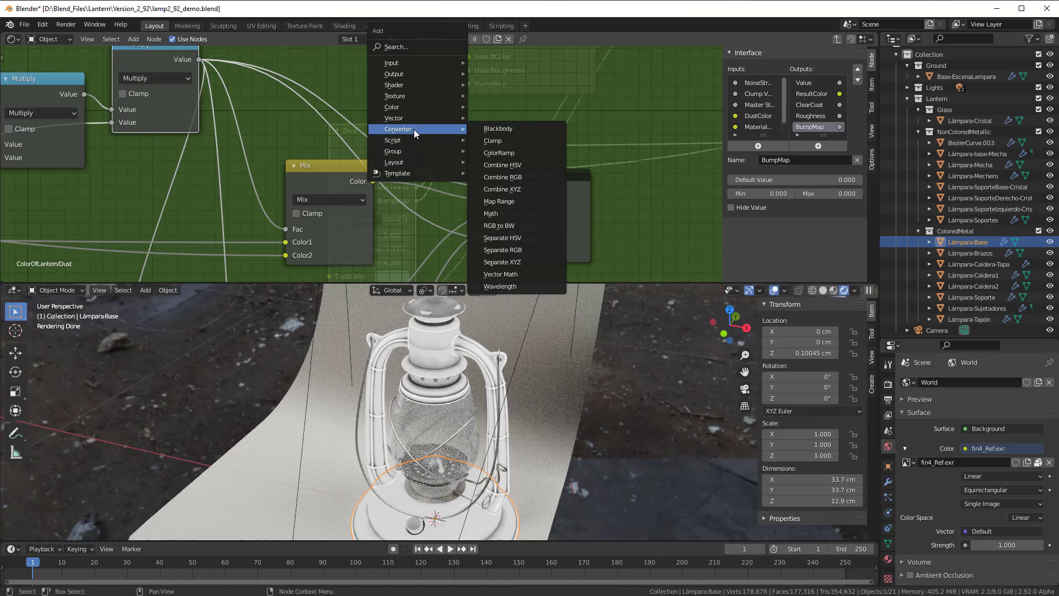
left_click(502, 212)
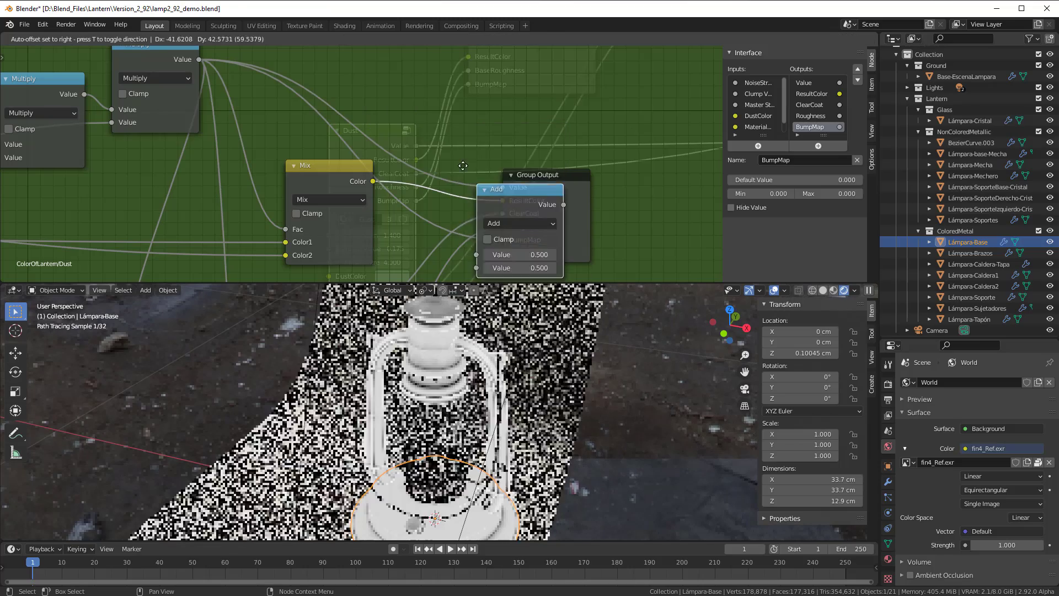
left_click(419, 66)
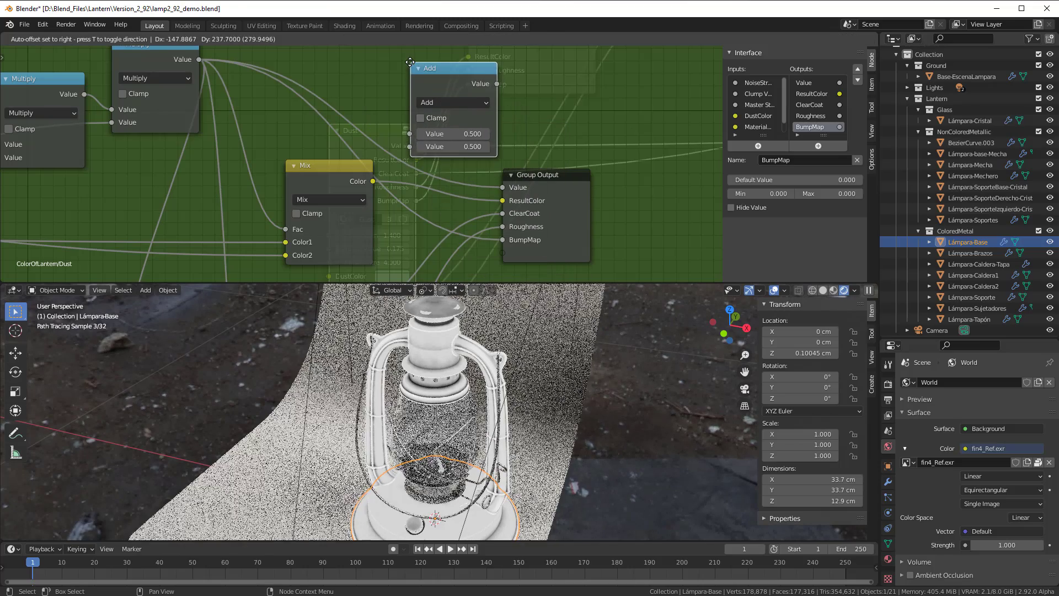
Set the new Math node to Minimum with a second Value of 1 and enable Clamp
left_click(448, 98)
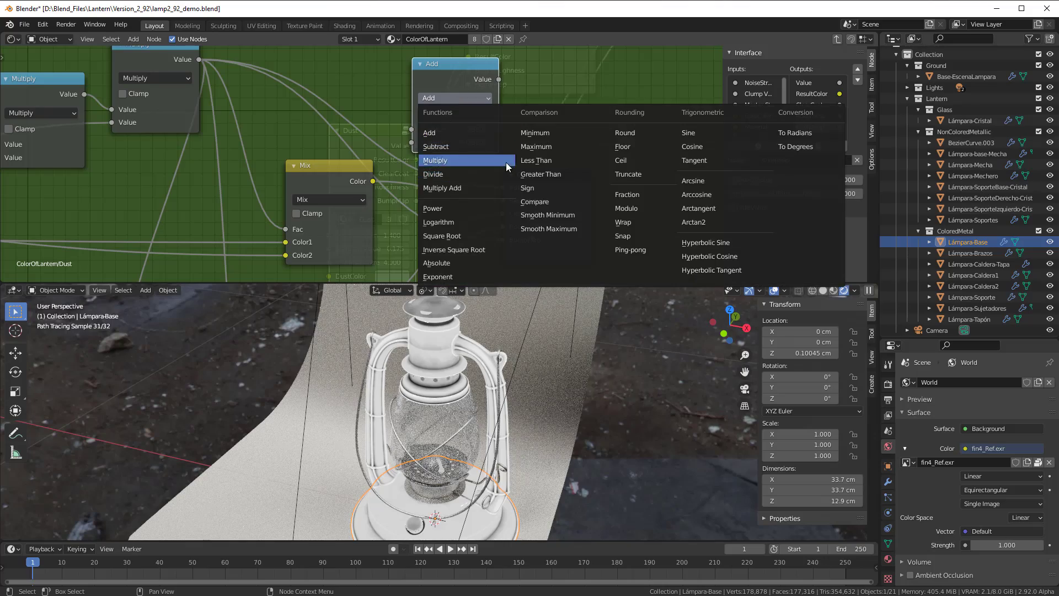
left_click(534, 132)
left_click(463, 142)
type("1")
key("Return")
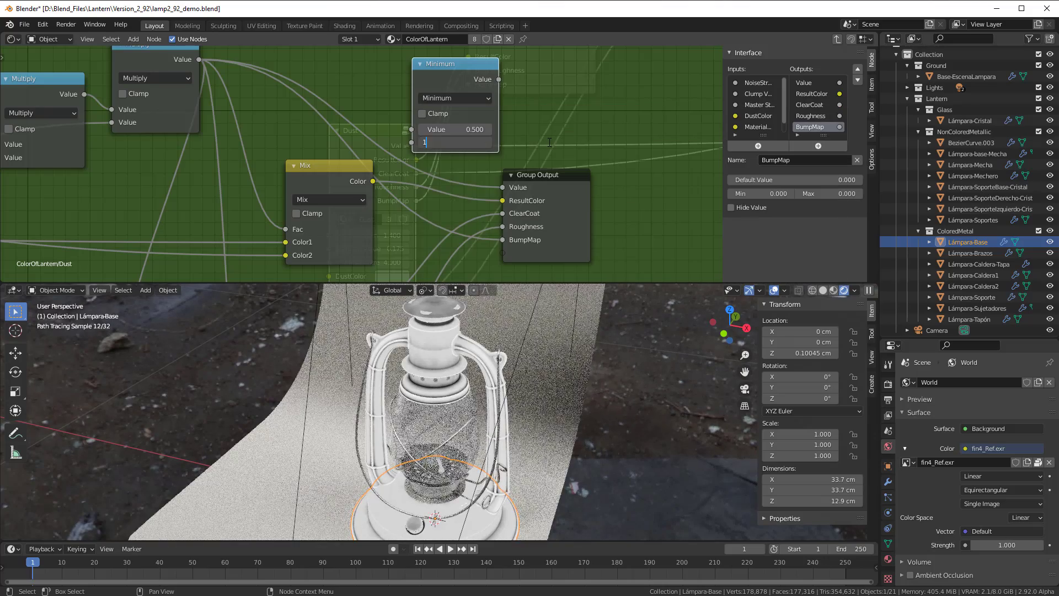
left_click(423, 113)
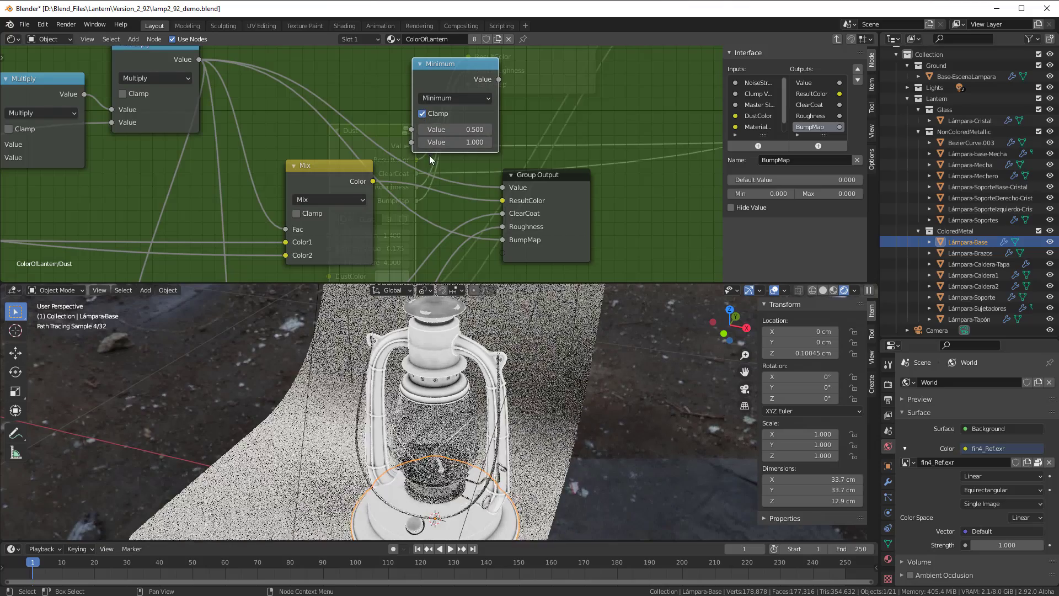
Route the last Multiply's Value through Minimum's first Value into a new Group Output socket, and move Group Output farther away
scroll(353, 127, "down", 1)
left_click_drag(228, 75, 409, 132)
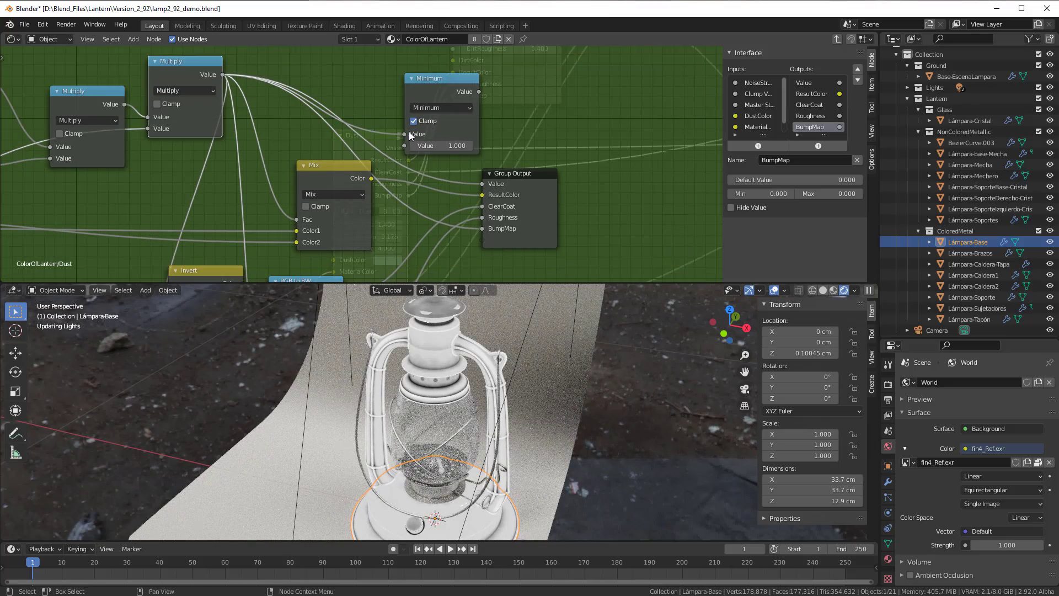
left_click_drag(479, 91, 488, 237)
left_click_drag(515, 174, 576, 134)
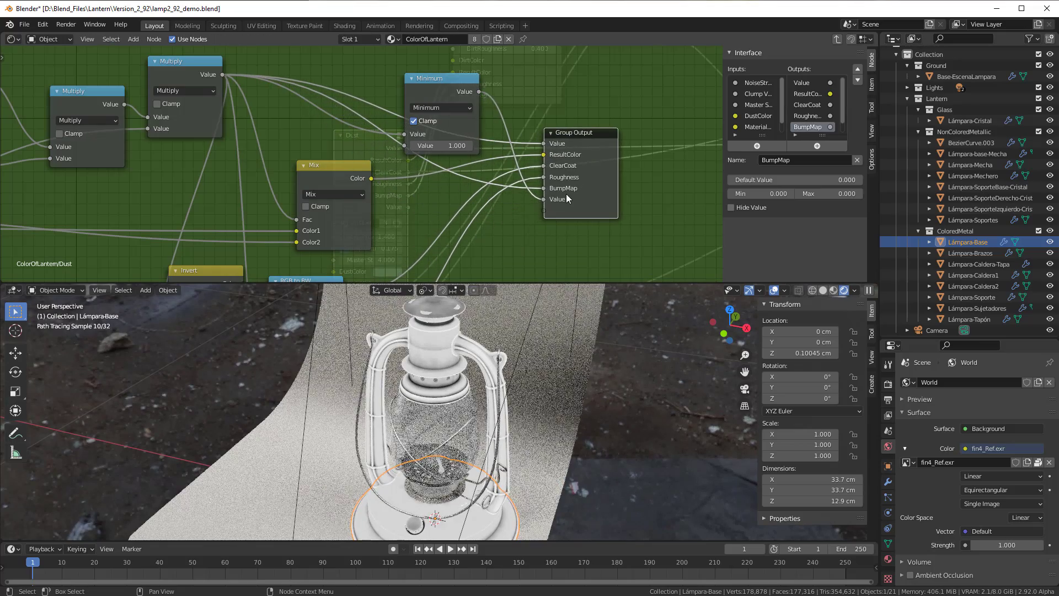
Rename the Dust group's new output as RustMask and leave the group
left_click_drag(843, 109, 850, 132)
left_click(822, 127)
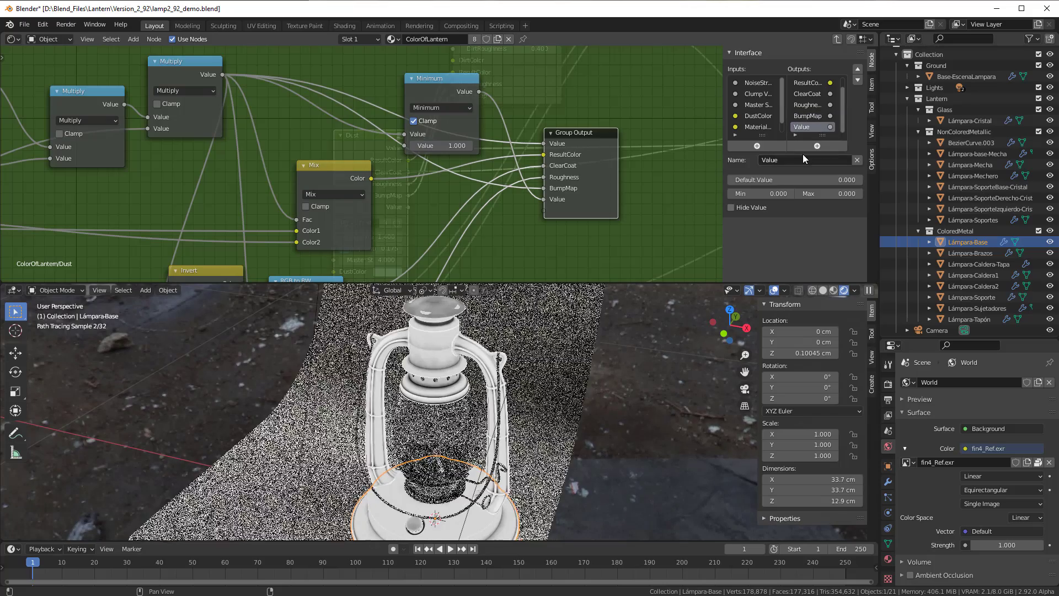
left_click(801, 157)
type("Rust")
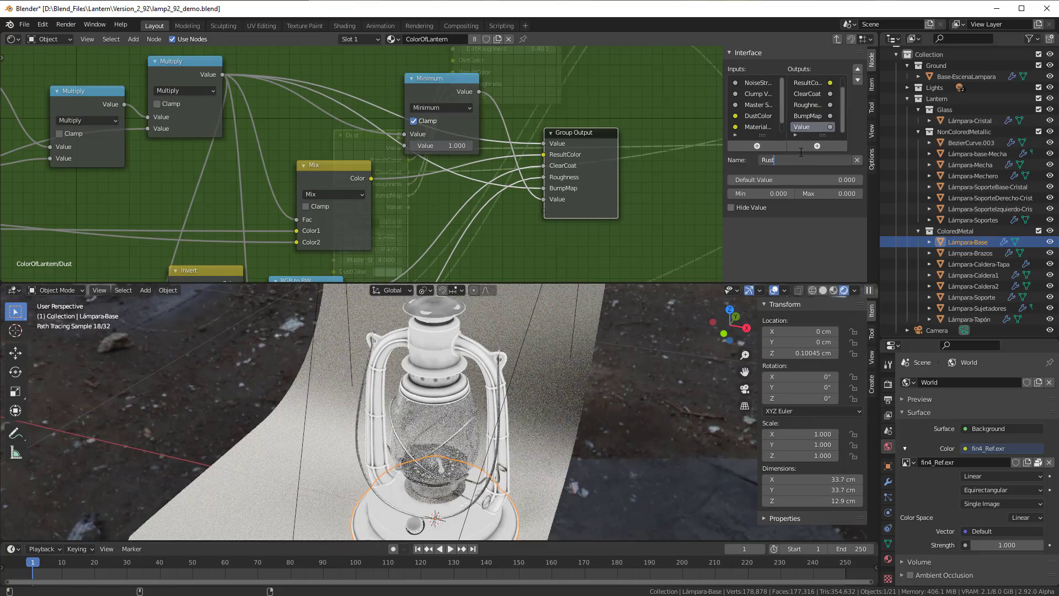
type("Mask")
key("Return")
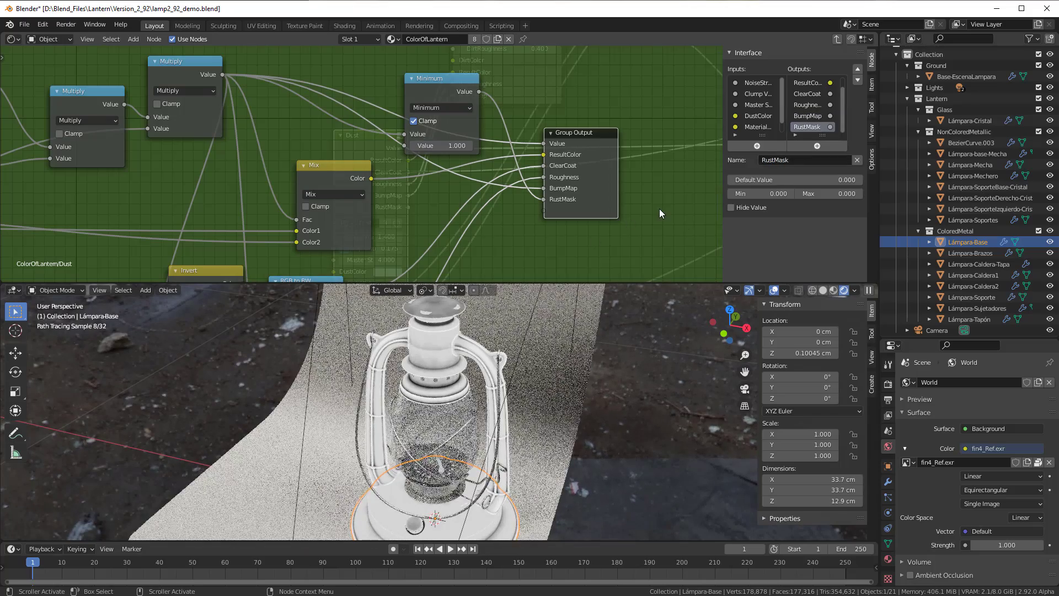
key("Tab")
Duplicate the Add node and insert the copy into the link from Dirt's RustMask to the original Add
scroll(569, 209, "down", 7)
middle_click_drag(550, 211, 406, 232)
scroll(336, 224, "up", 3)
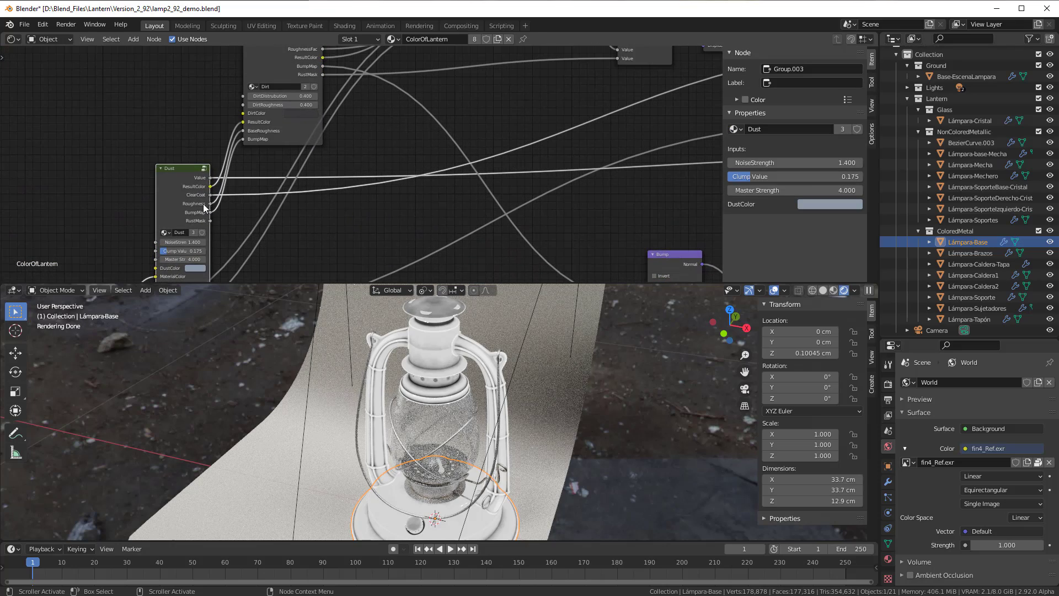
middle_click_drag(187, 195, 348, 172)
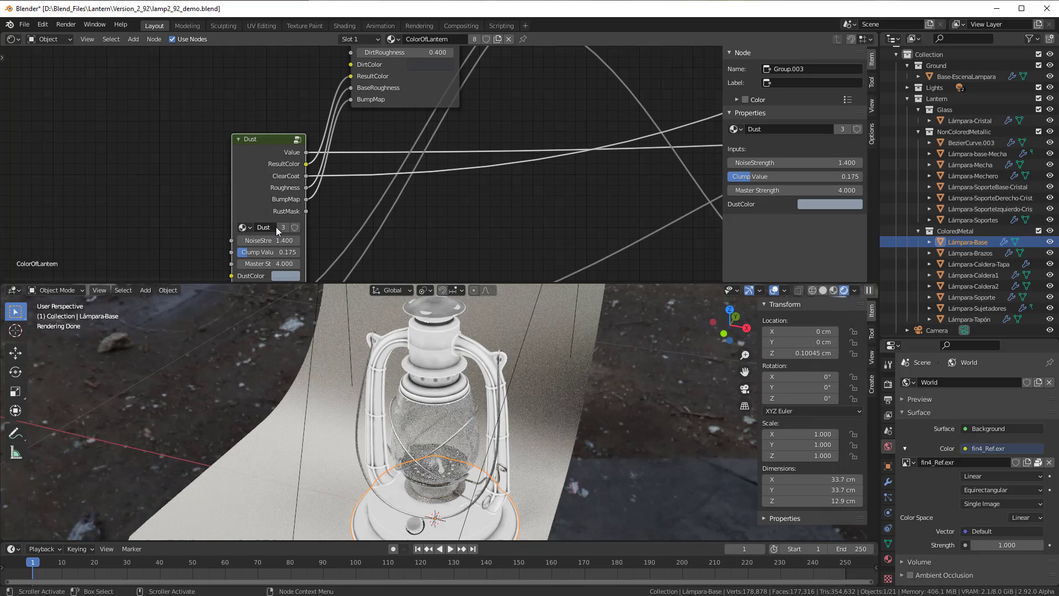
scroll(276, 226, "up", 2)
scroll(287, 235, "down", 2)
middle_click_drag(140, 273, 575, 93)
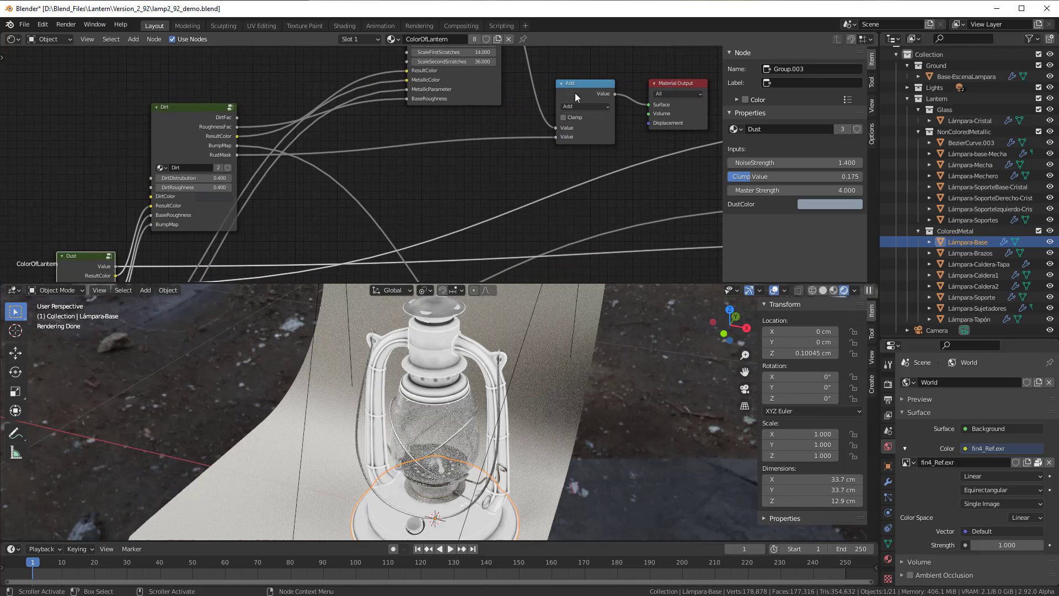
left_click(571, 84)
key("shift+d")
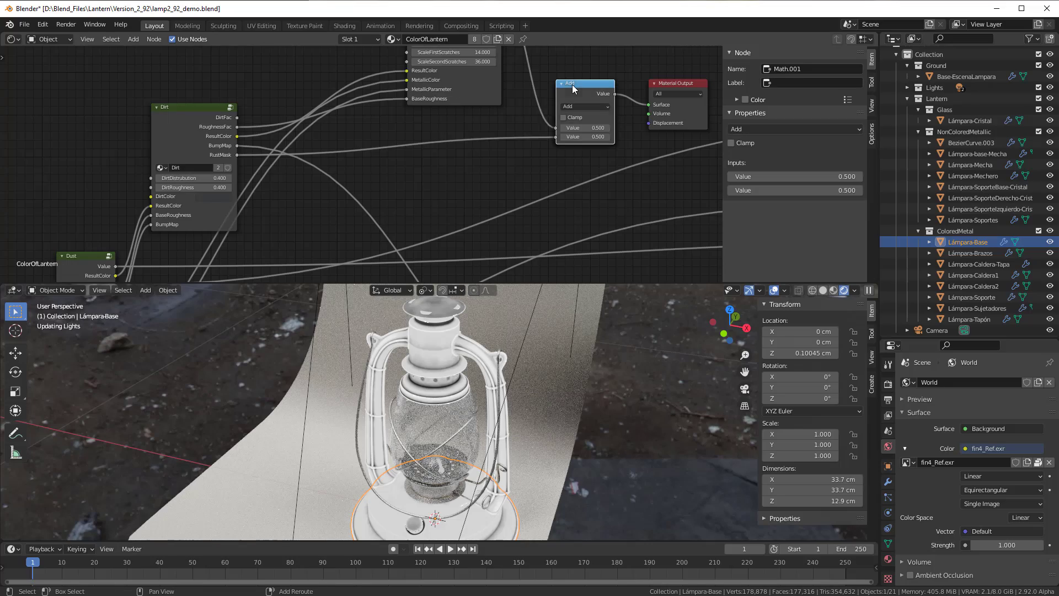
left_click(472, 134)
middle_click_drag(404, 192, 420, 163)
left_click_drag(488, 120, 481, 131)
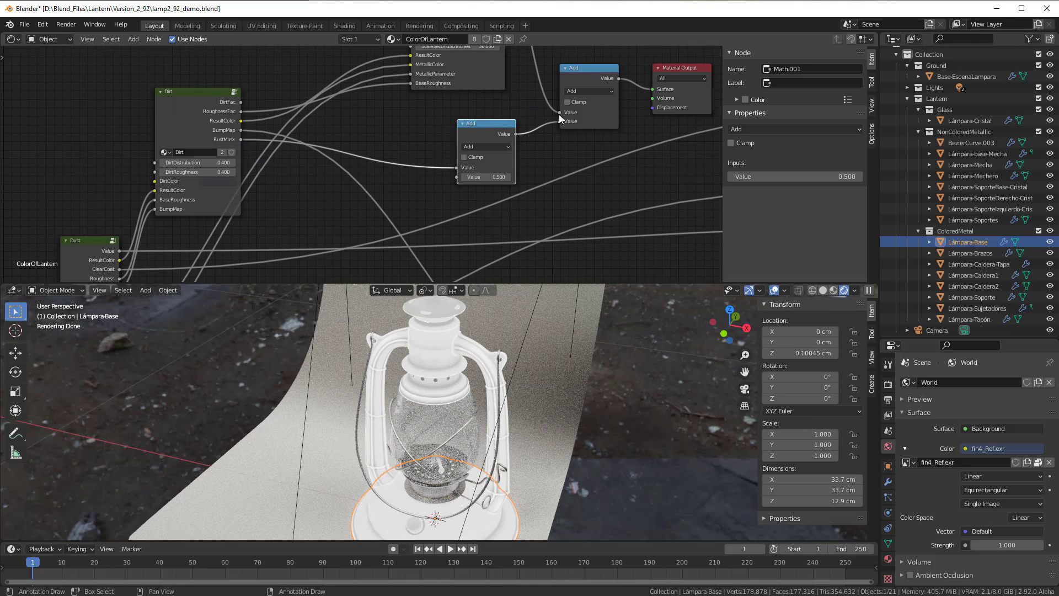
Link Dust's RustMask output to the duplicated Add node's second Value
middle_click_drag(500, 226, 477, 301)
middle_click_drag(459, 248, 508, 154)
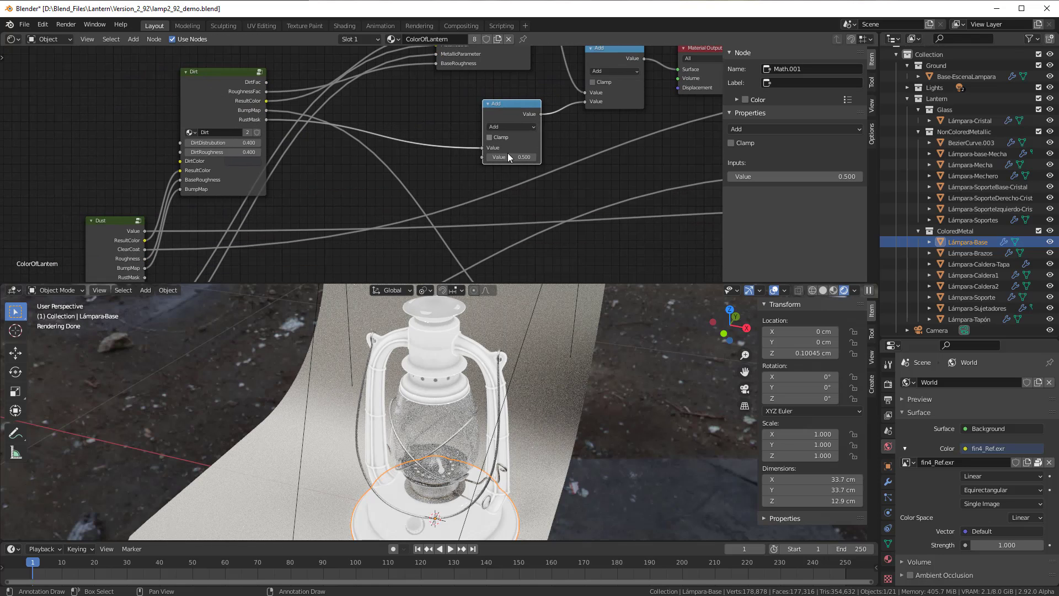
scroll(507, 153, "up", 3)
middle_click_drag(443, 171, 500, 99)
middle_click_drag(151, 236, 115, 252)
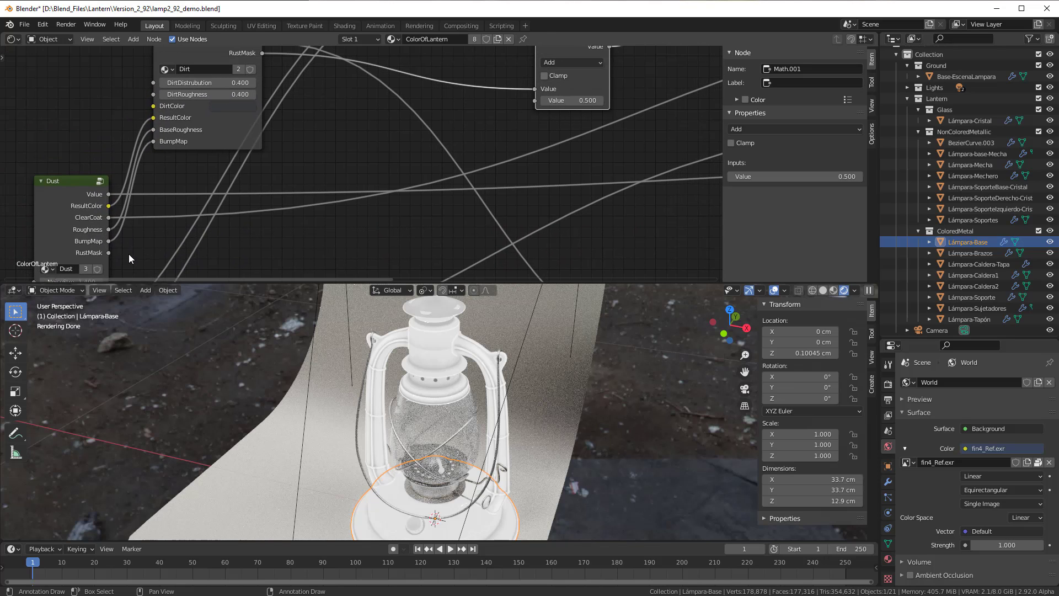
left_click_drag(109, 252, 532, 101)
middle_click_drag(606, 101, 362, 201)
scroll(362, 201, "down", 2)
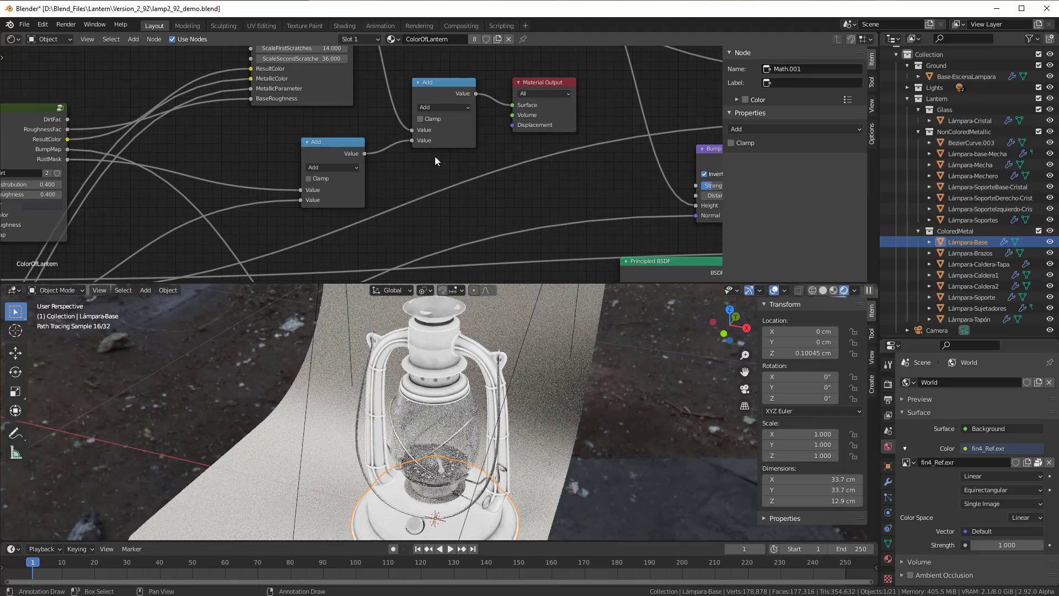
Preview EdgewearAndScratches' mask alone by linking its RustMask output to the Material Output's Surface, and inspect the lantern up close
middle_click_drag(456, 146, 444, 256)
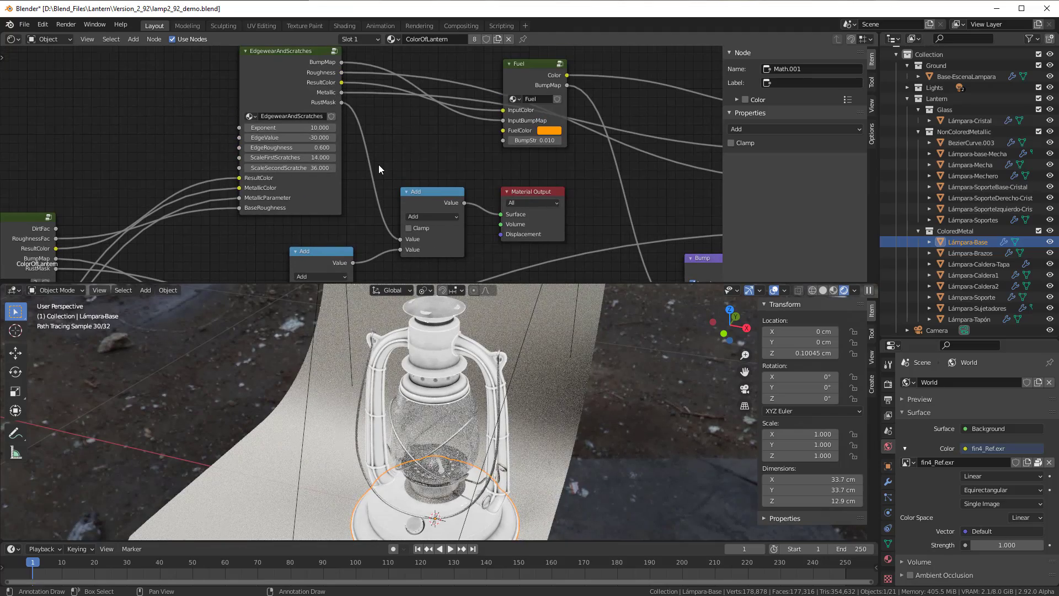
middle_click_drag(388, 212, 371, 206)
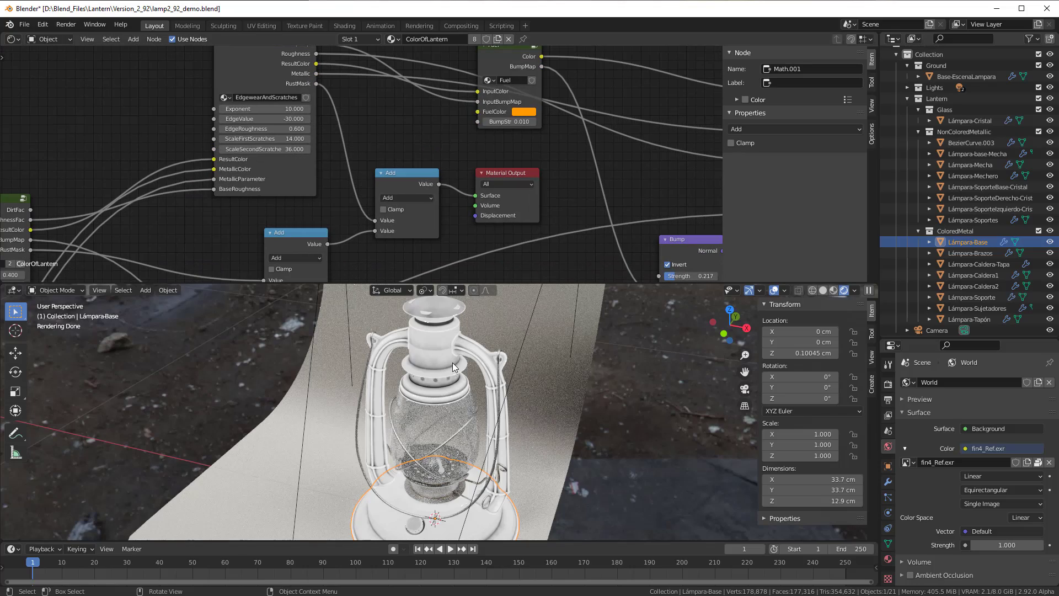
scroll(452, 363, "up", 4)
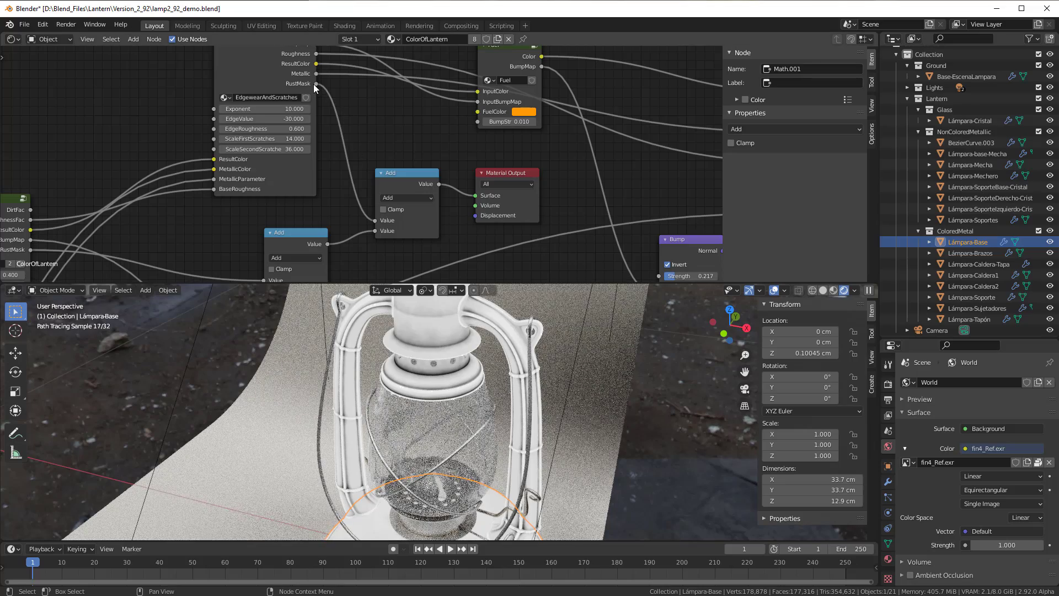
left_click_drag(316, 83, 476, 194)
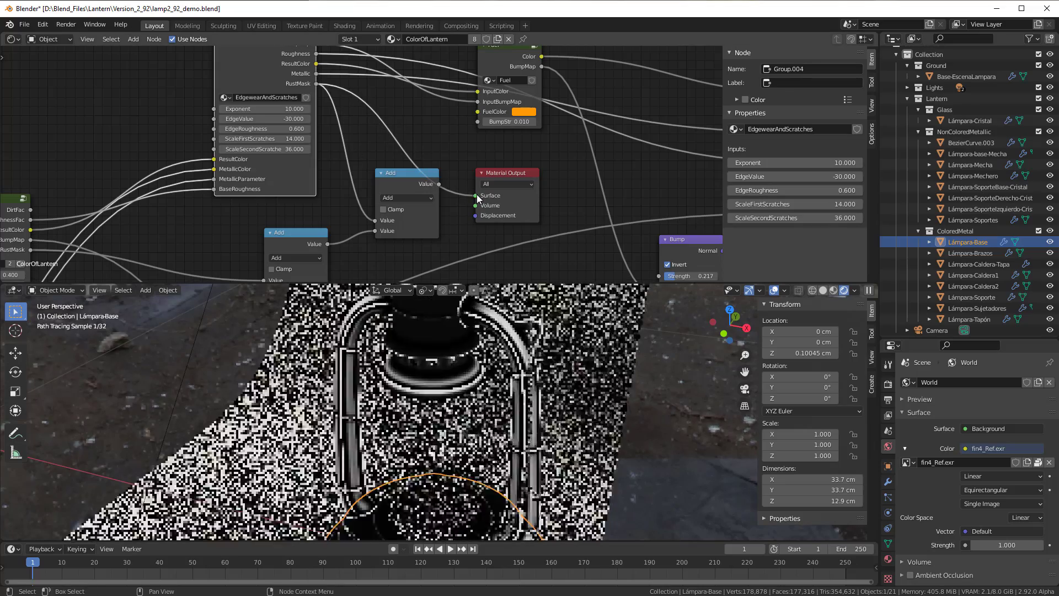
scroll(461, 354, "up", 2)
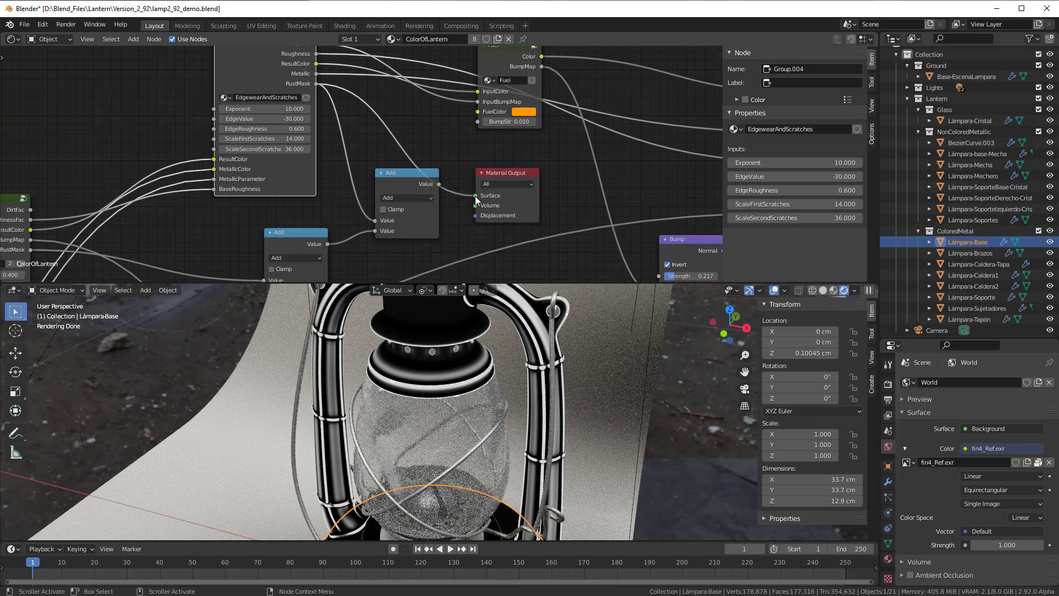
Replace the Material Output's Surface link with Dirt's RustMask output and examine that mask closely on the lantern
left_click_drag(475, 195, 408, 133)
scroll(373, 223, "down", 2)
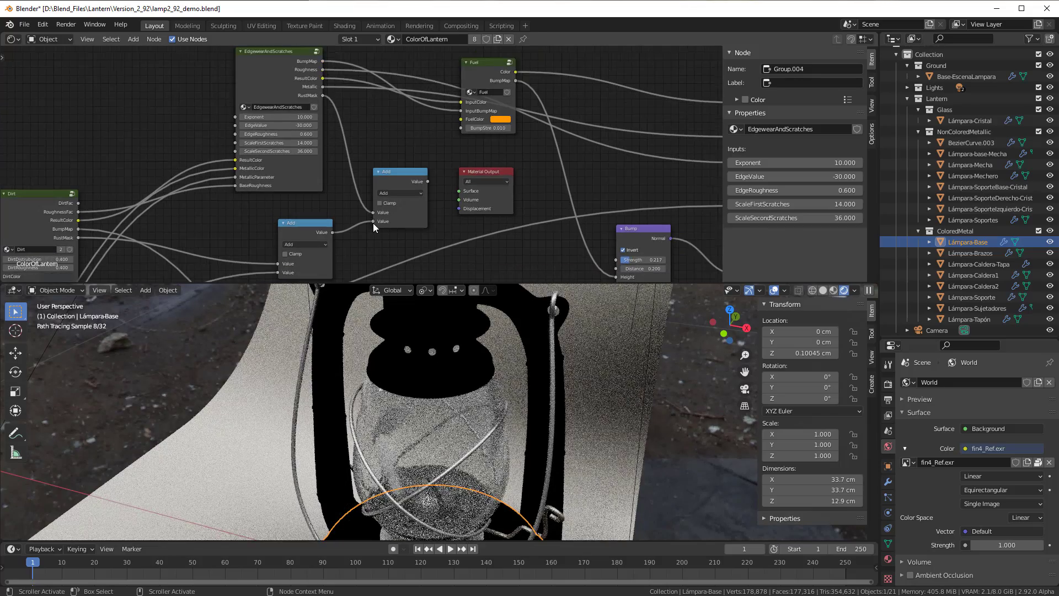
middle_click_drag(373, 223, 416, 185)
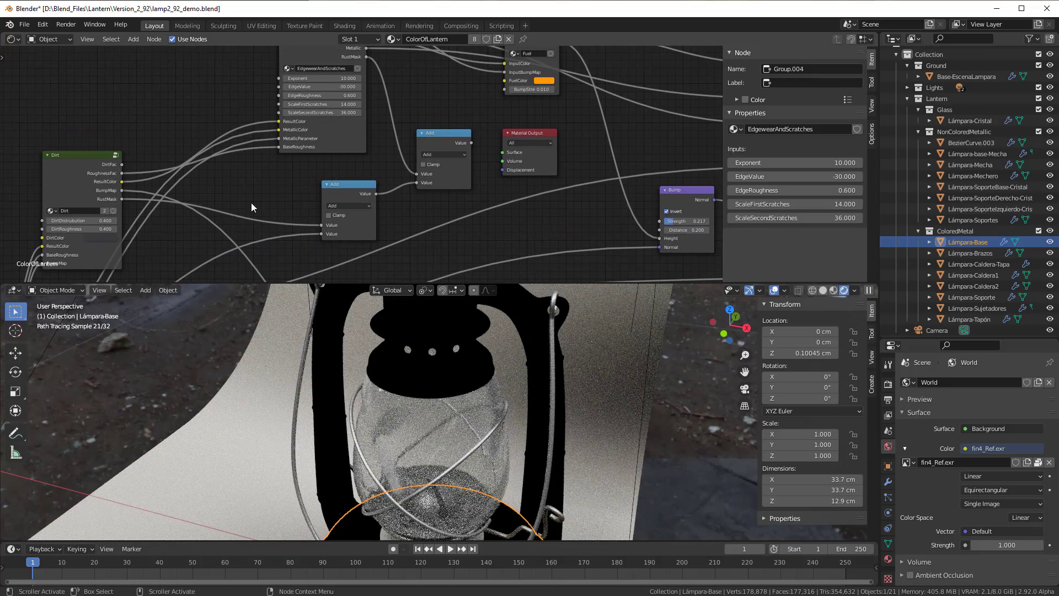
scroll(130, 200, "up", 2)
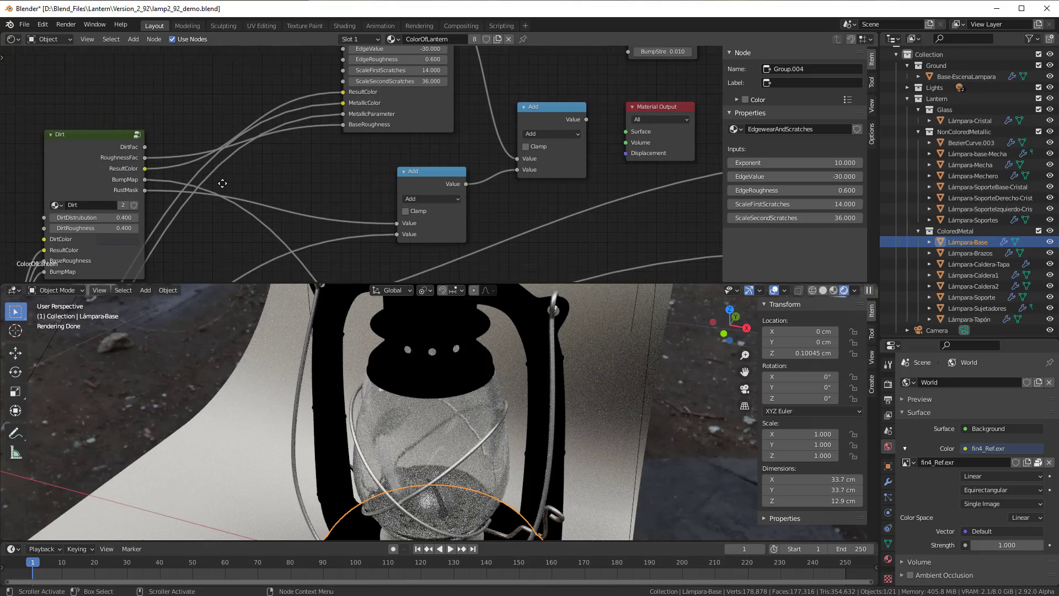
left_click_drag(145, 191, 625, 134)
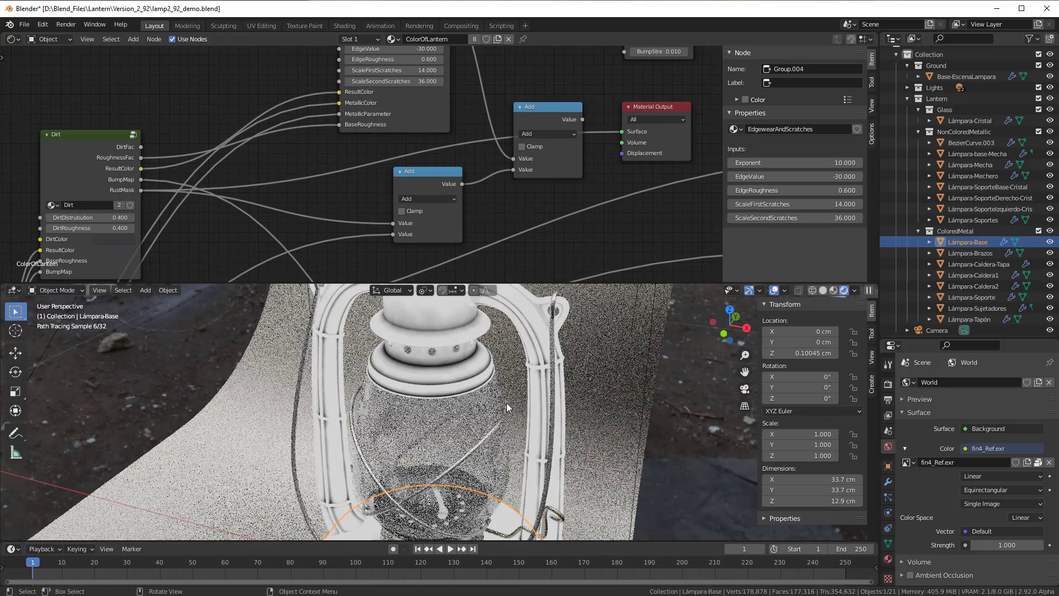
scroll(385, 385, "up", 3)
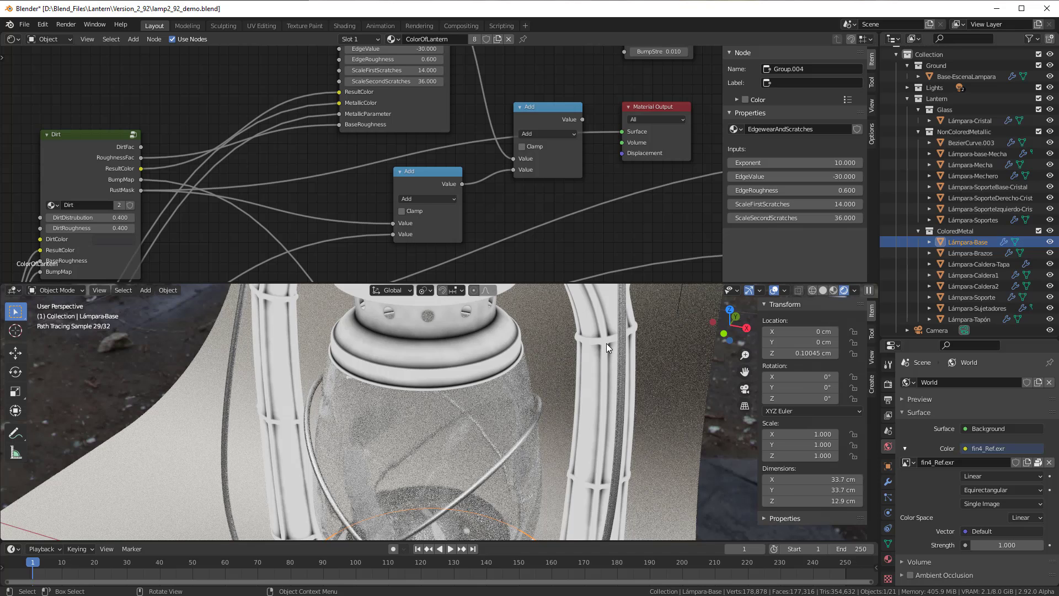
scroll(149, 205, "up", 3)
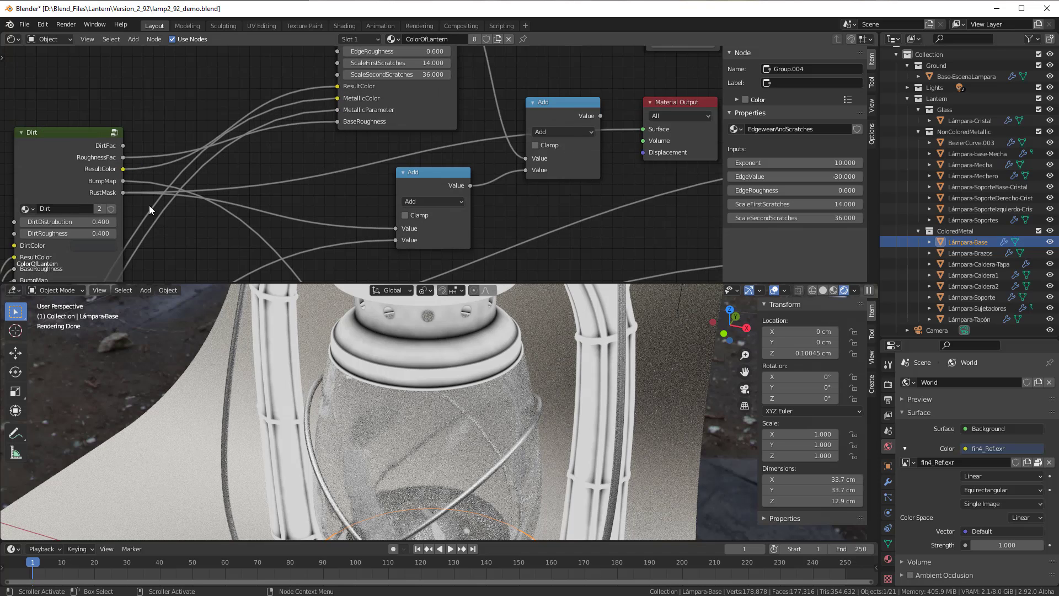
Open the Dirt group for editing and move its Minimum node above the Add node
middle_click_drag(42, 199, 130, 180)
scroll(71, 196, "down", 2)
scroll(127, 166, "up", 1)
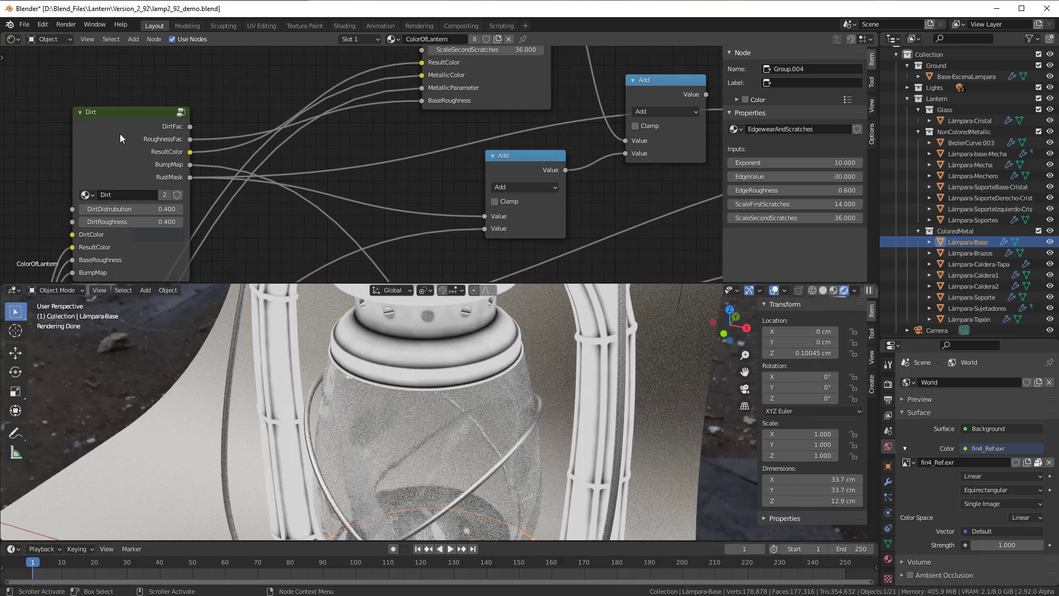
left_click(117, 127)
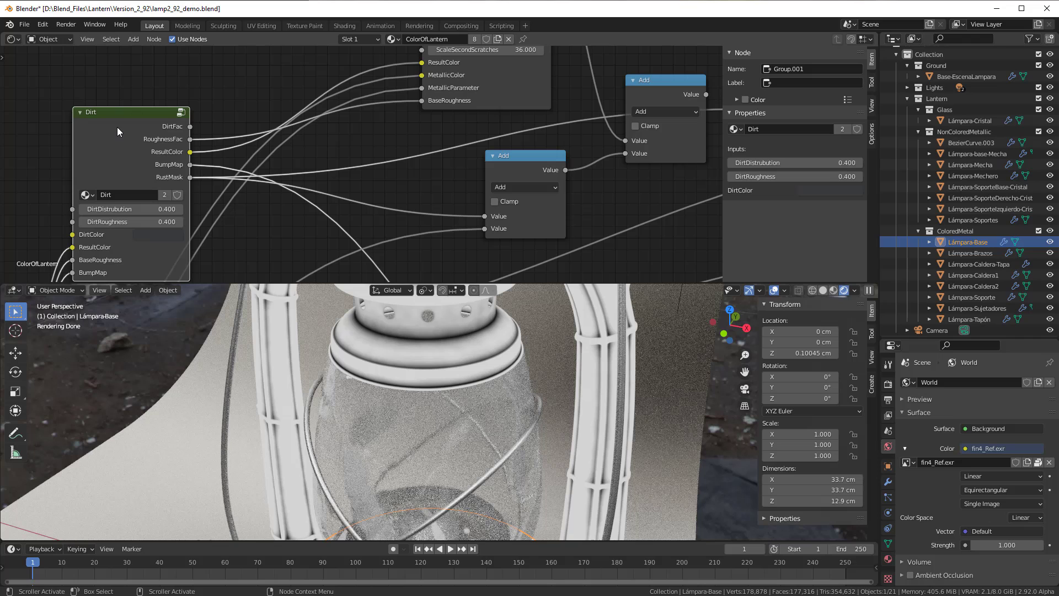
key("Tab")
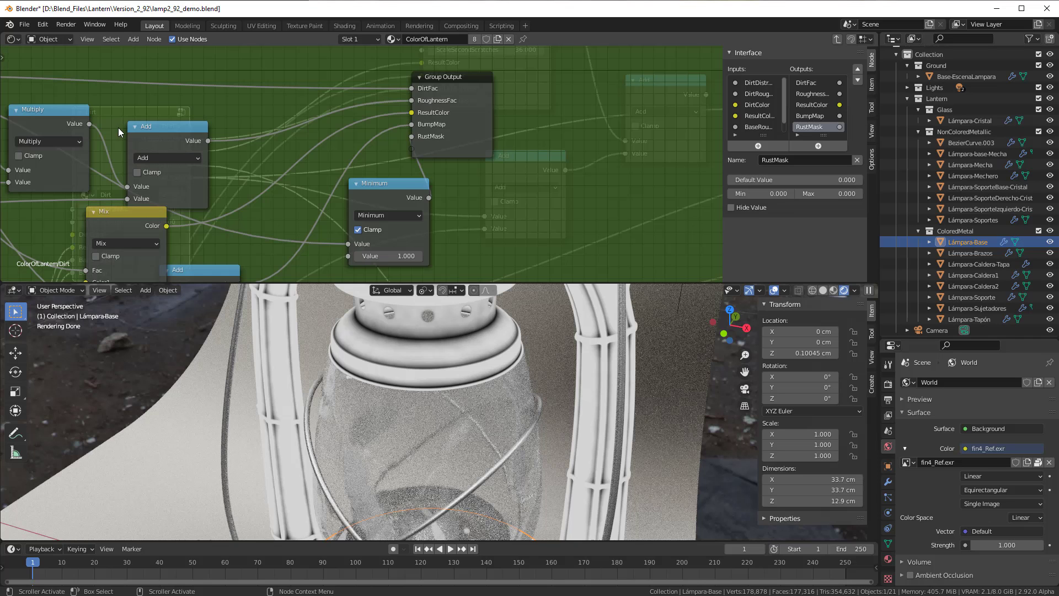
middle_click_drag(118, 127, 383, 167)
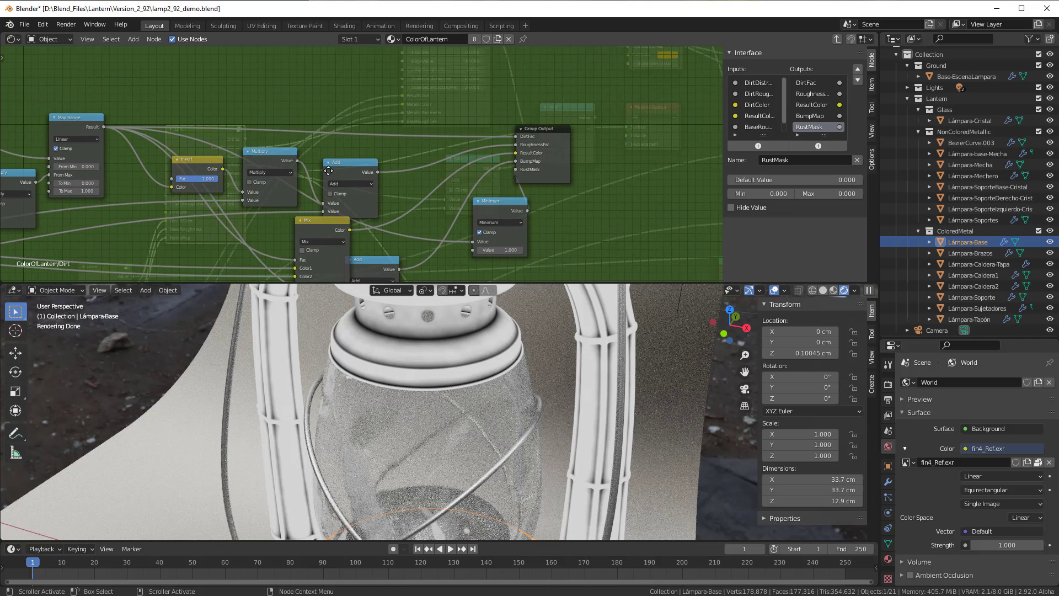
scroll(510, 153, "up", 1)
scroll(514, 156, "up", 1)
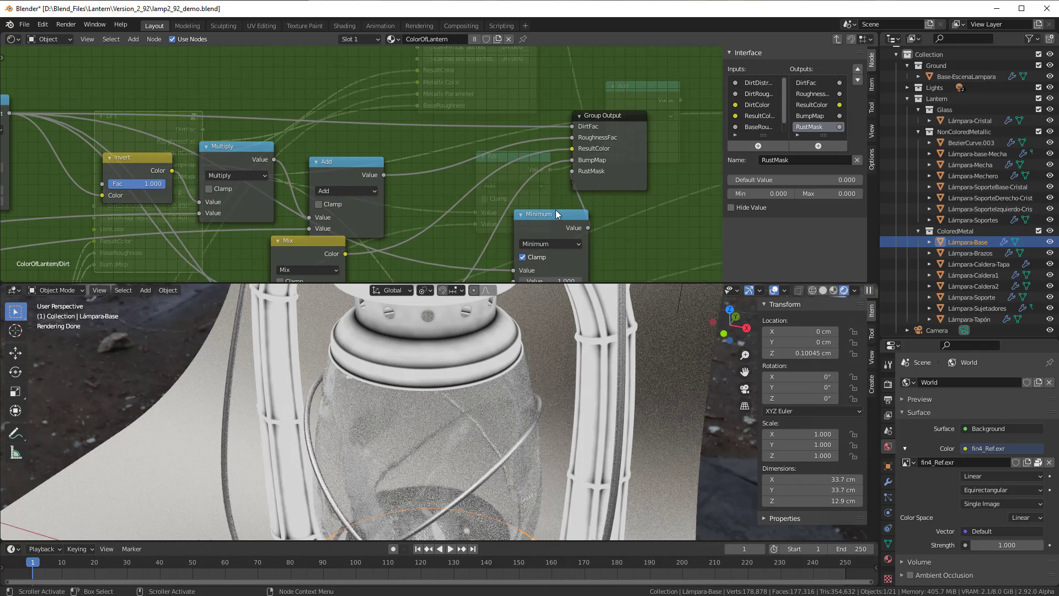
left_click_drag(555, 210, 442, 83)
Duplicate the Invert node and insert the copy into the link from Minimum to the Group Output's RustMask
middle_click_drag(491, 99, 339, 167)
scroll(338, 166, "up", 1)
middle_click_drag(361, 207, 511, 155)
left_click(121, 181)
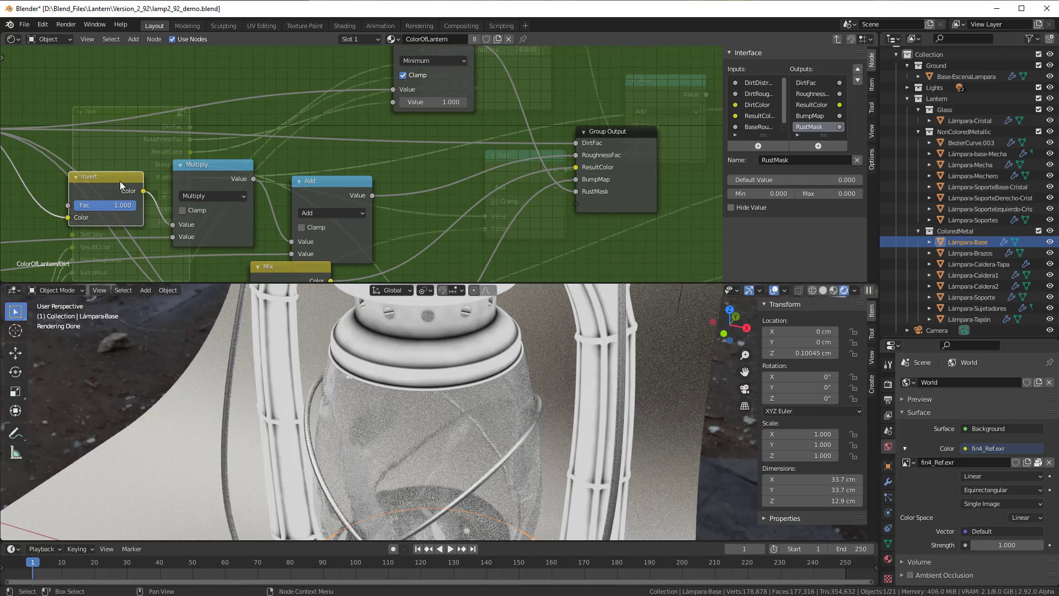
key("shift+d")
left_click(535, 78)
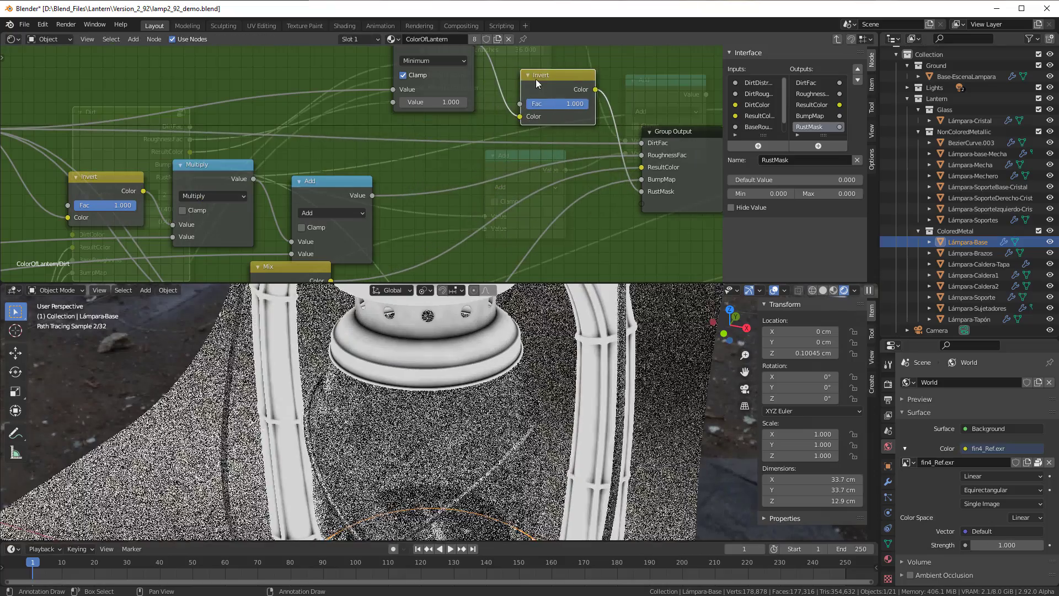
Try different Fac values on the new Invert node to compare the mask, and return Fac to 1.000
mouse_move(568, 105)
left_mouse_down()
mouse_move(540, 105)
mouse_move(574, 105)
left_mouse_up()
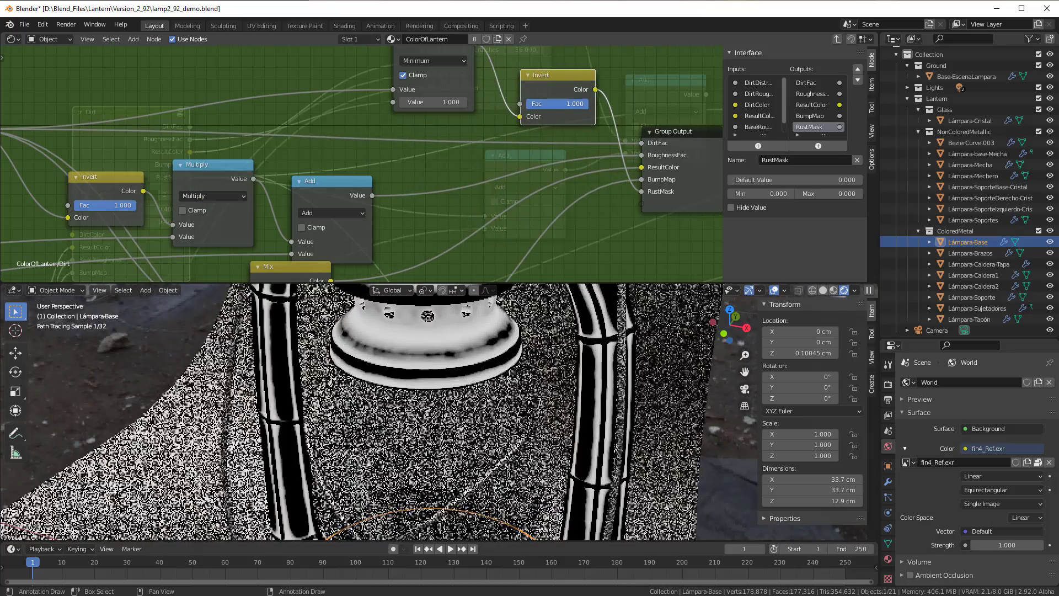
left_click_drag(569, 104, 588, 103)
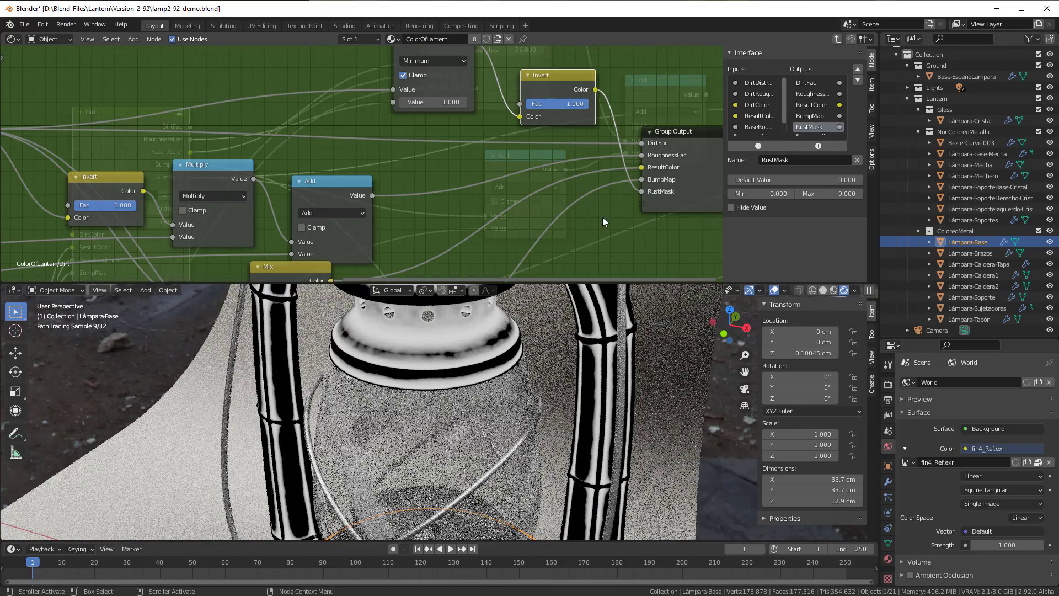
middle_click_drag(552, 131, 461, 184)
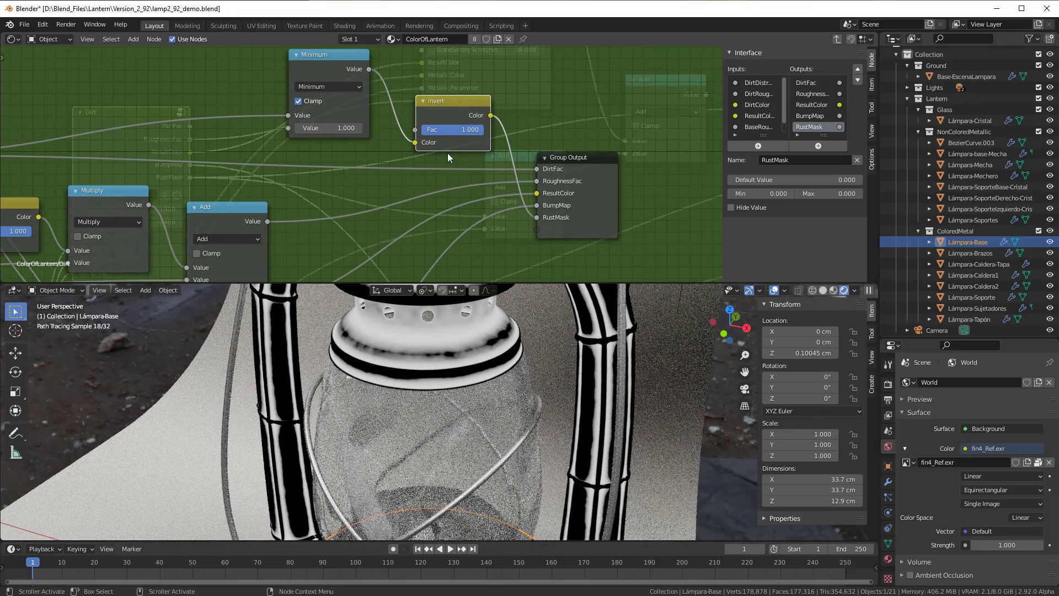
mouse_move(463, 127)
left_mouse_down()
mouse_move(432, 128)
mouse_move(466, 128)
left_mouse_up()
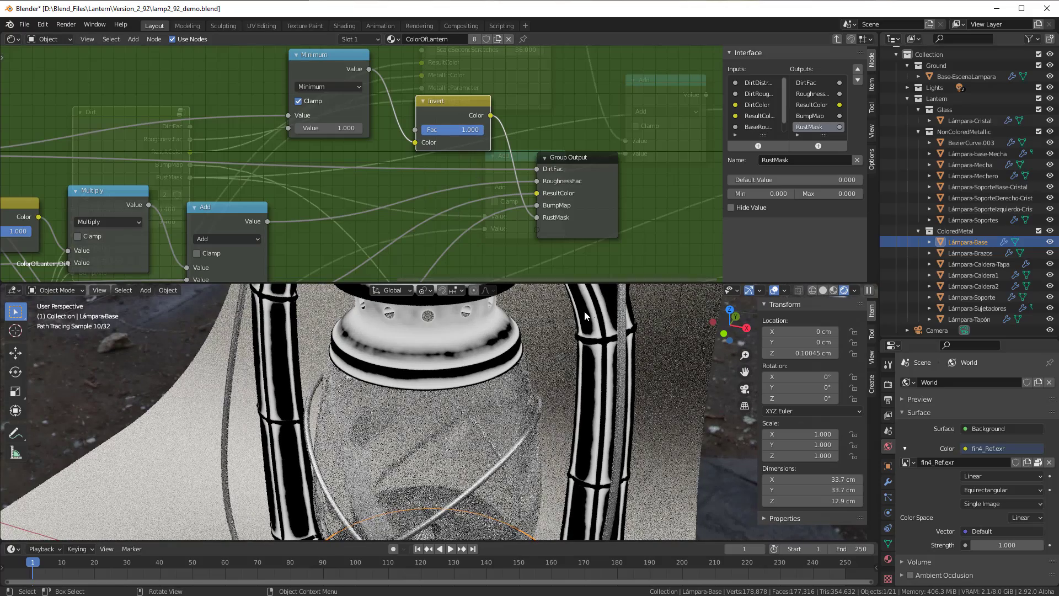
Leave the Dirt group, link Dust's RustMask output to the Material Output's Surface, and examine that mask on the lantern
key("Tab")
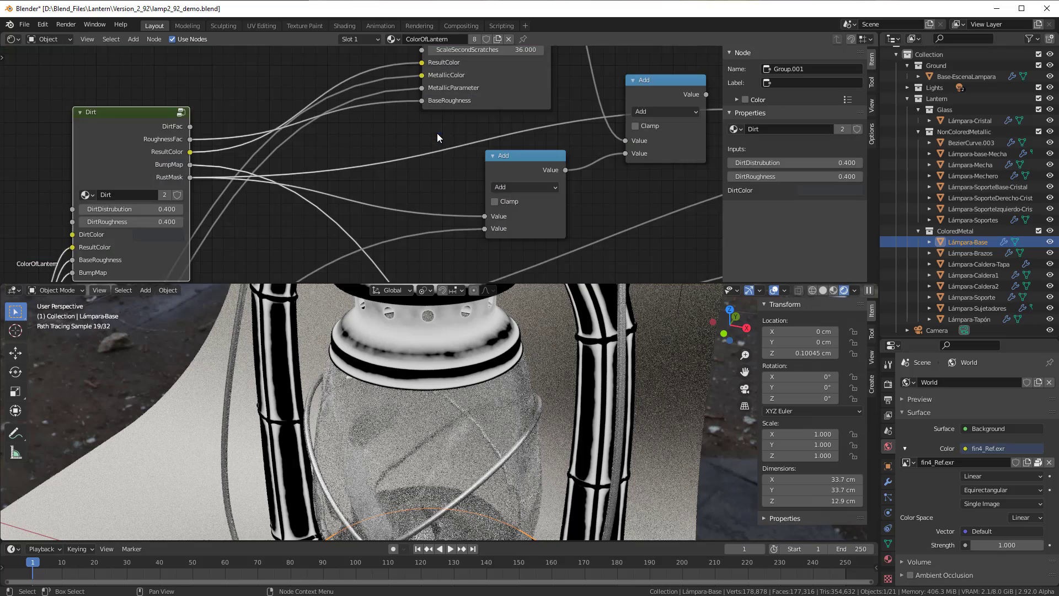
middle_click_drag(437, 134, 465, 167)
scroll(395, 184, "up", 2)
scroll(458, 170, "down", 4)
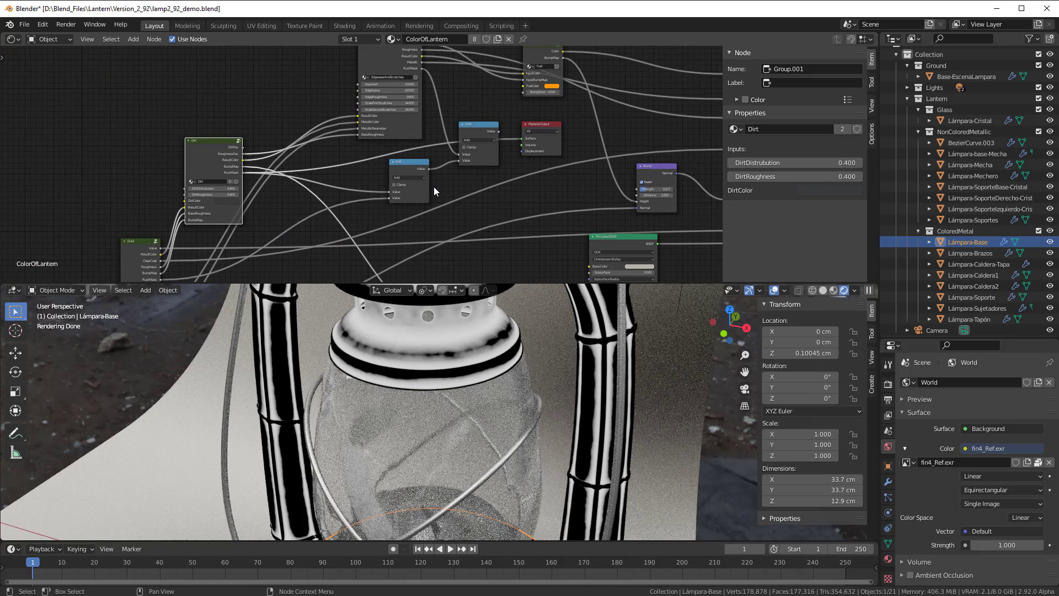
middle_click_drag(407, 186, 426, 156)
scroll(333, 207, "up", 1)
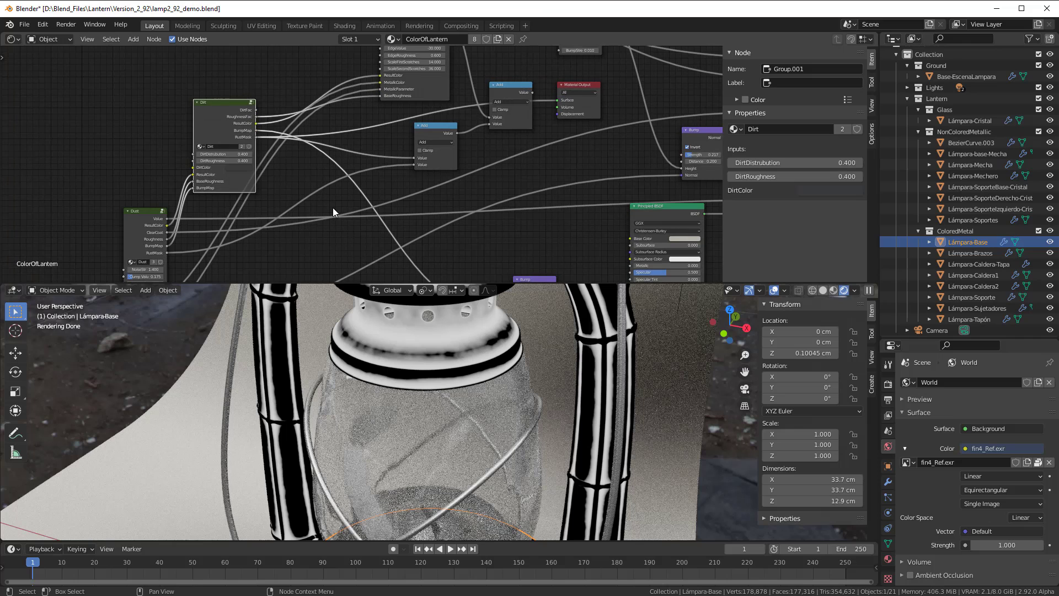
middle_click_drag(333, 207, 334, 226)
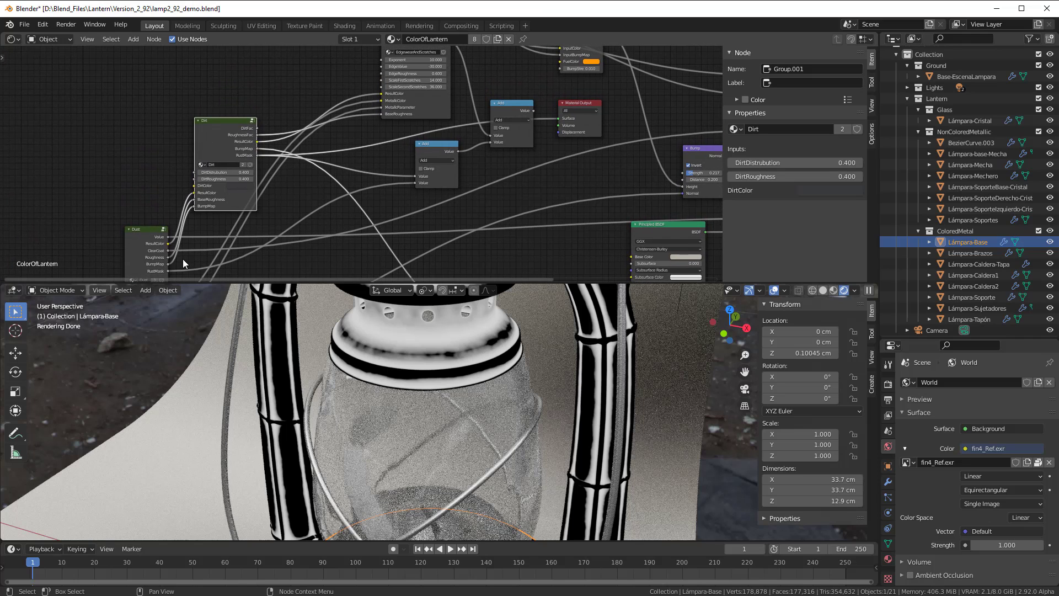
scroll(182, 259, "up", 2)
middle_click_drag(182, 259, 176, 217)
scroll(177, 216, "down", 2)
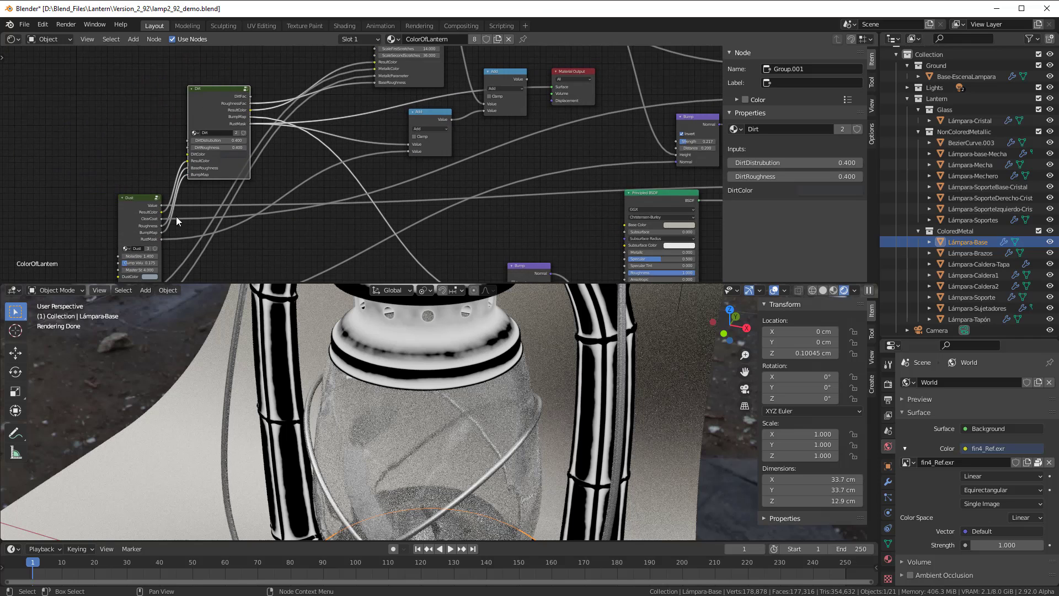
left_click_drag(161, 239, 554, 87)
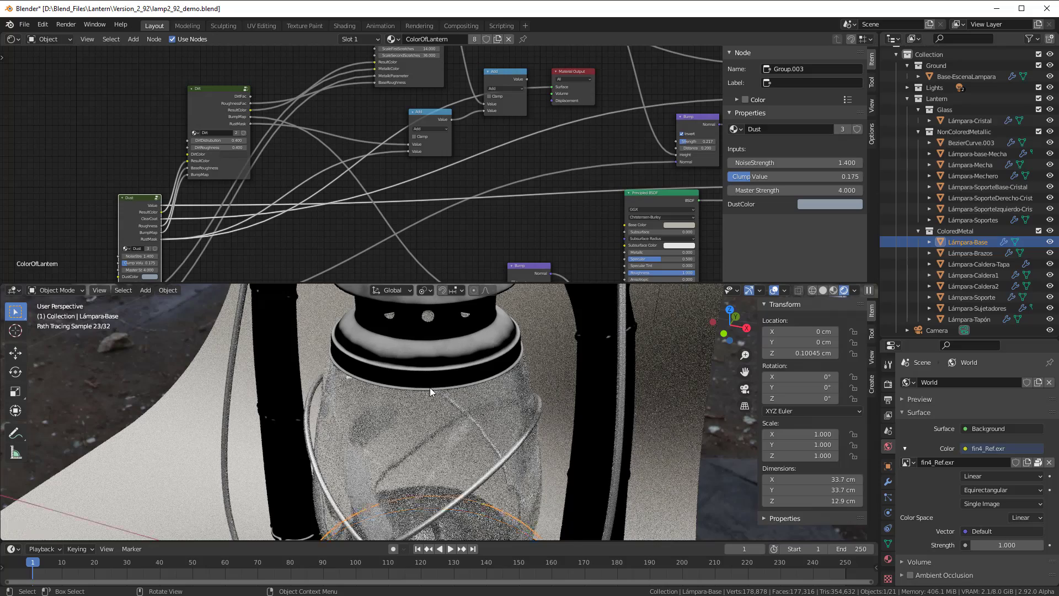
scroll(430, 392, "down", 3)
mouse_move(444, 337)
middle_mouse_down()
mouse_move(440, 380)
mouse_move(436, 320)
middle_mouse_up()
Link the final Add node's Value to the Material Output's Surface and inspect the combined mask on the lantern
middle_click_drag(454, 166, 353, 232)
scroll(353, 230, "up", 2)
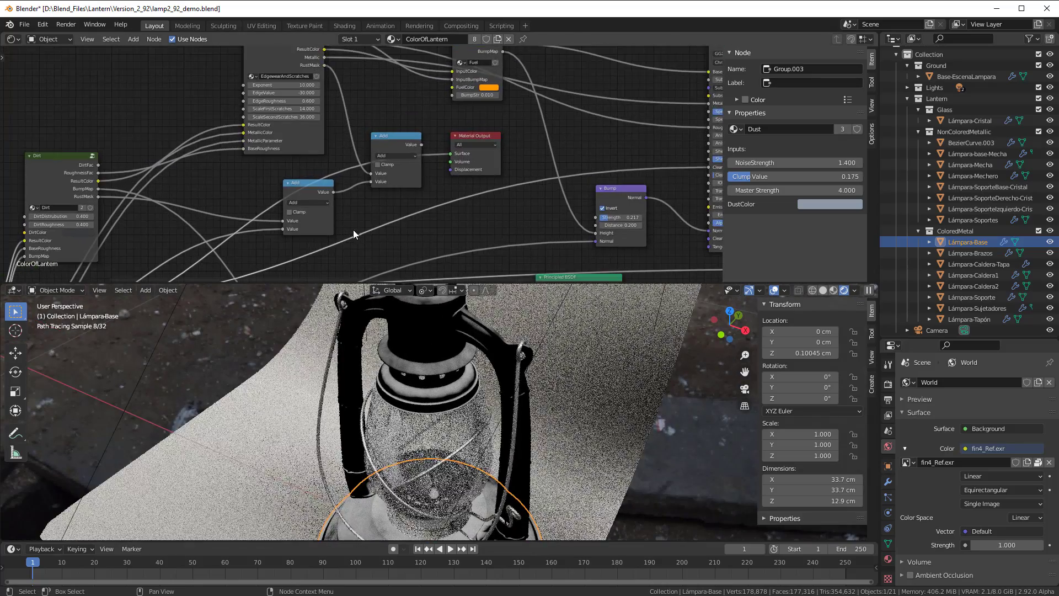
left_click(420, 141)
middle_click_drag(452, 327, 455, 346)
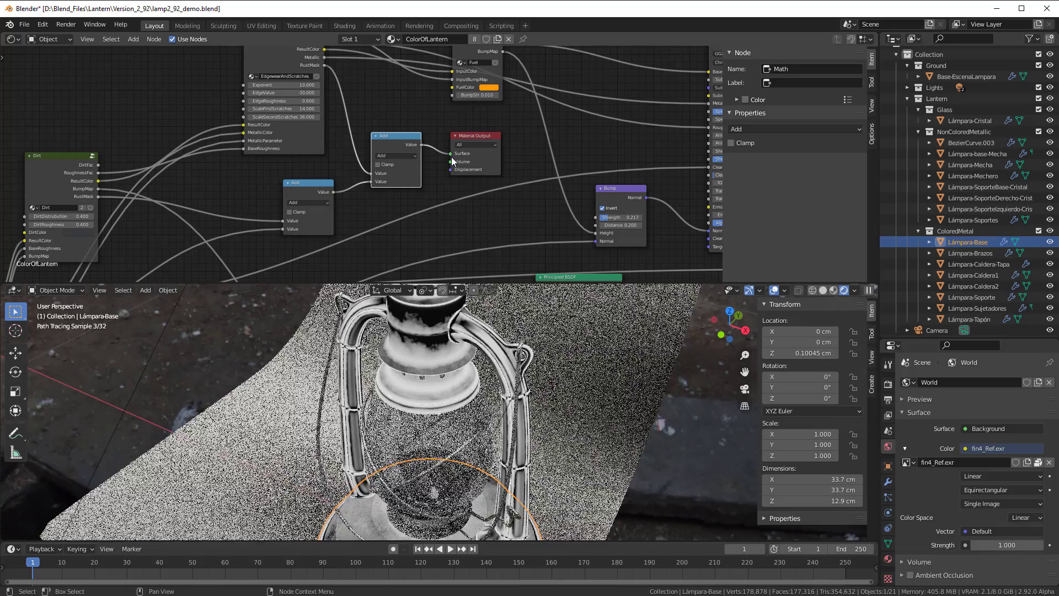
middle_click_drag(378, 398, 389, 363)
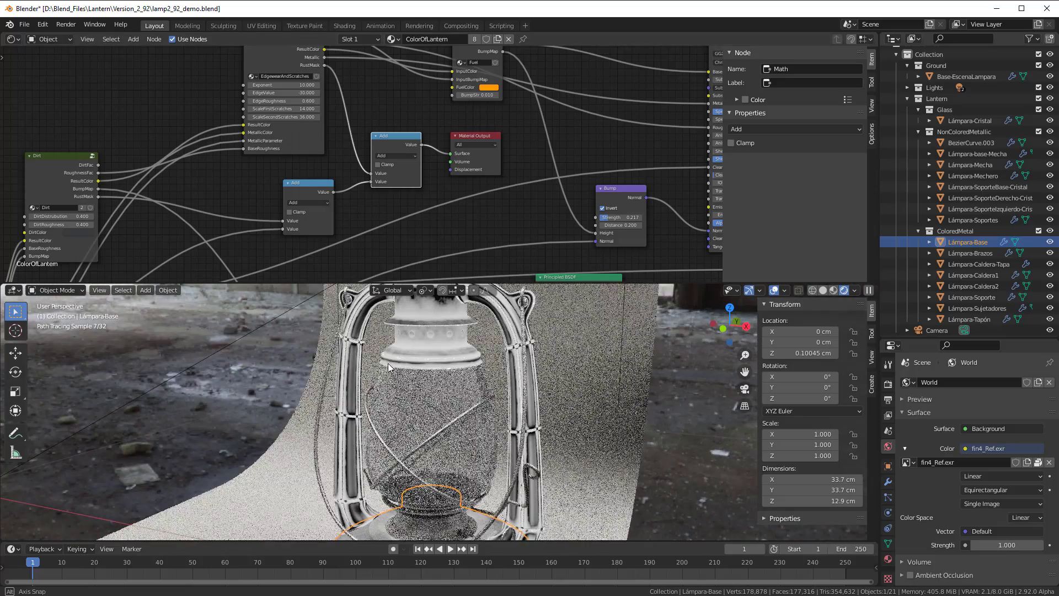
scroll(388, 363, "up", 2)
scroll(389, 379, "up", 4)
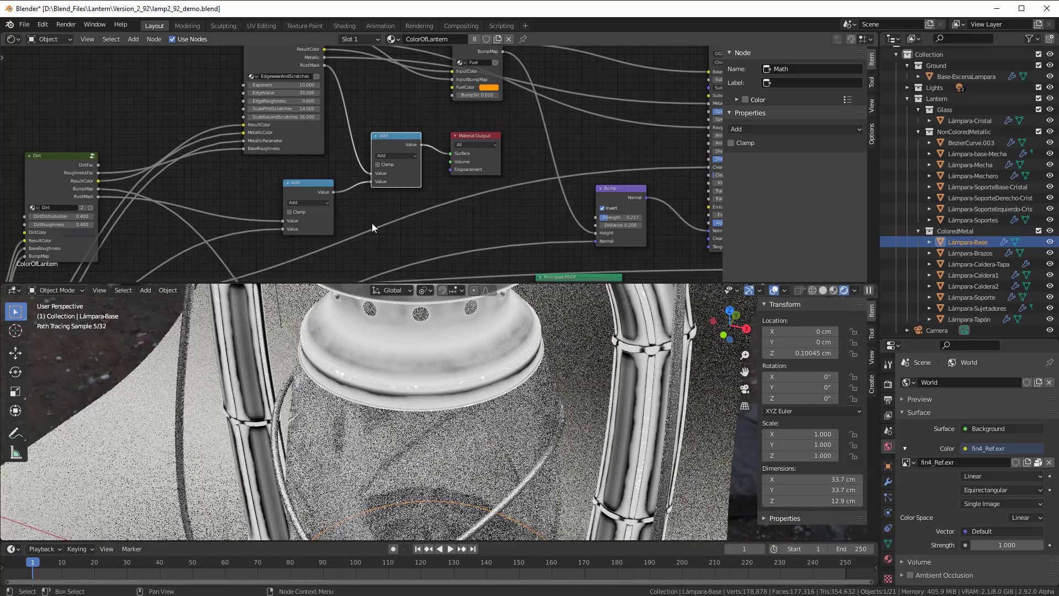
Open the EdgewearAndScratches group and compare its Add node with Clamp on and off, leaving Clamp disabled
middle_click_drag(372, 223, 401, 320)
left_click(315, 126)
scroll(385, 119, "up", 2)
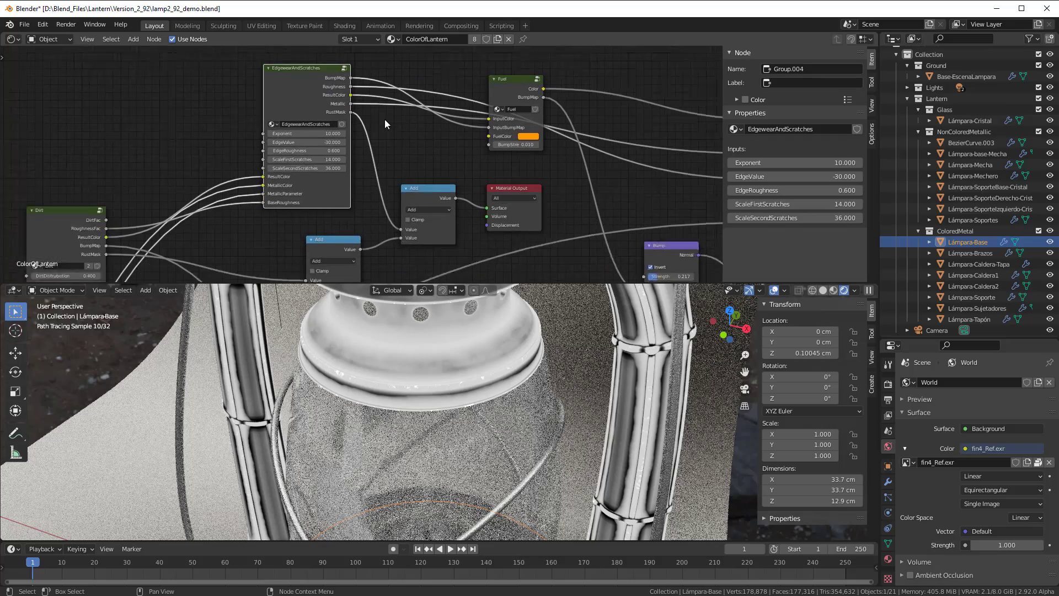
key("Tab")
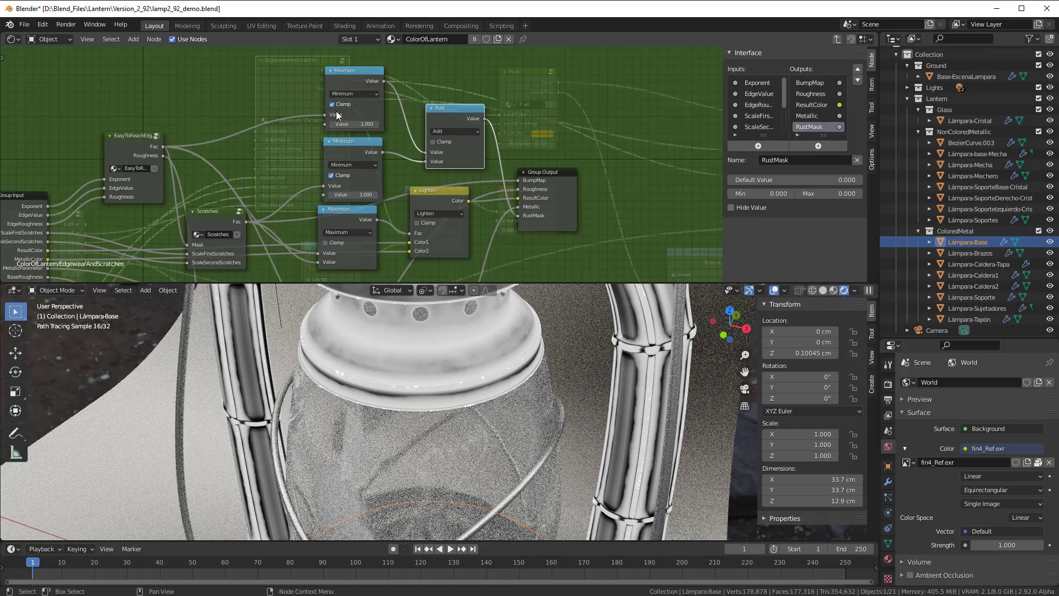
middle_click_drag(289, 140, 370, 176)
scroll(371, 177, "up", 1)
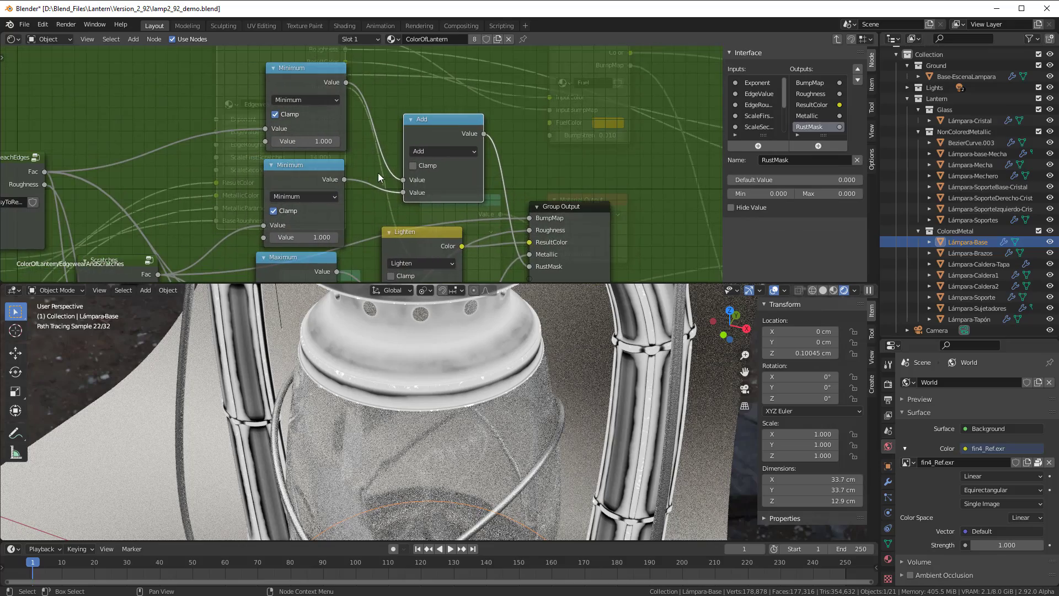
left_click(411, 169)
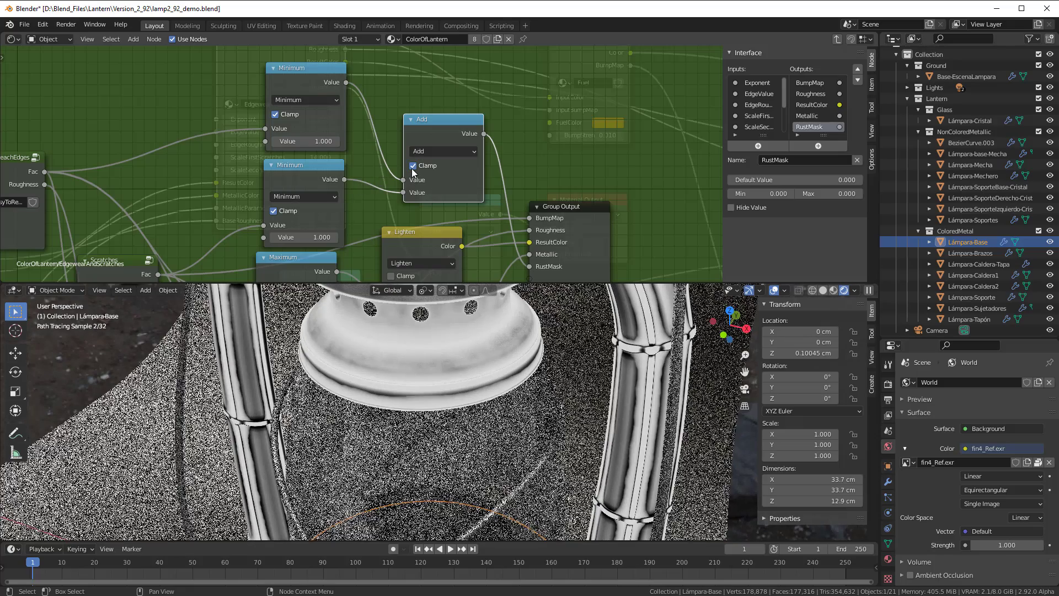
left_click(412, 168)
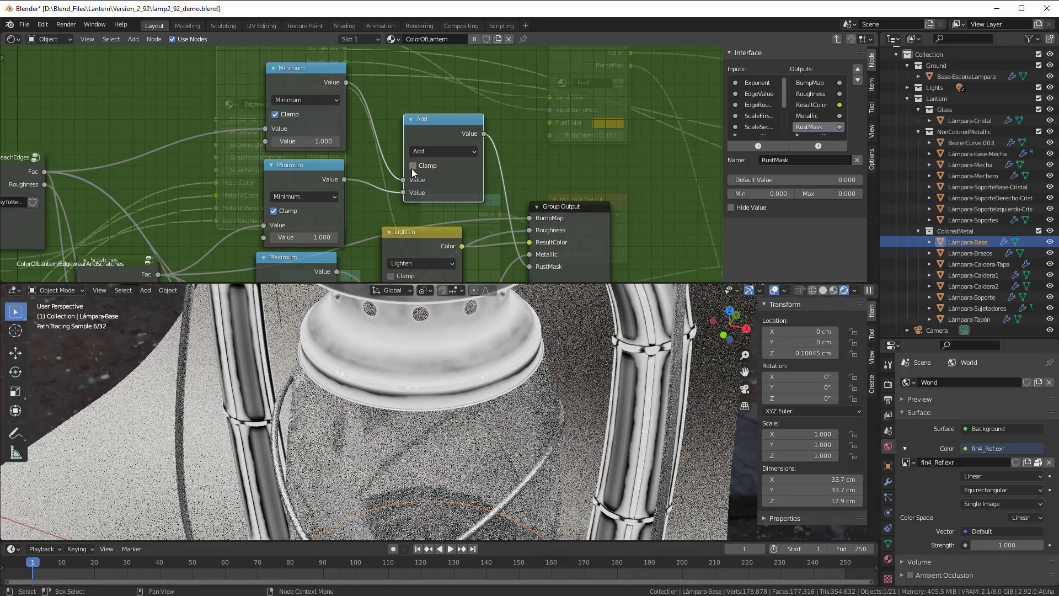
Nudge the two Minimum nodes and the Add node that feed RustMask, and leave the EdgewearAndScratches group
left_click_drag(294, 93, 294, 85)
left_click_drag(290, 175, 291, 171)
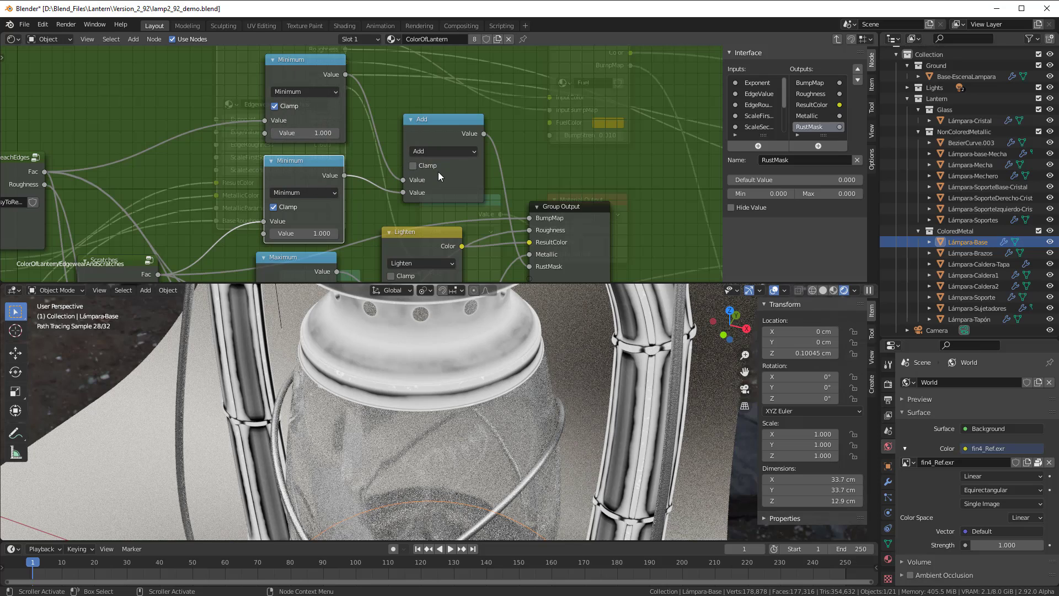
mouse_move(436, 131)
left_mouse_down()
mouse_move(496, 128)
mouse_move(437, 129)
left_mouse_up()
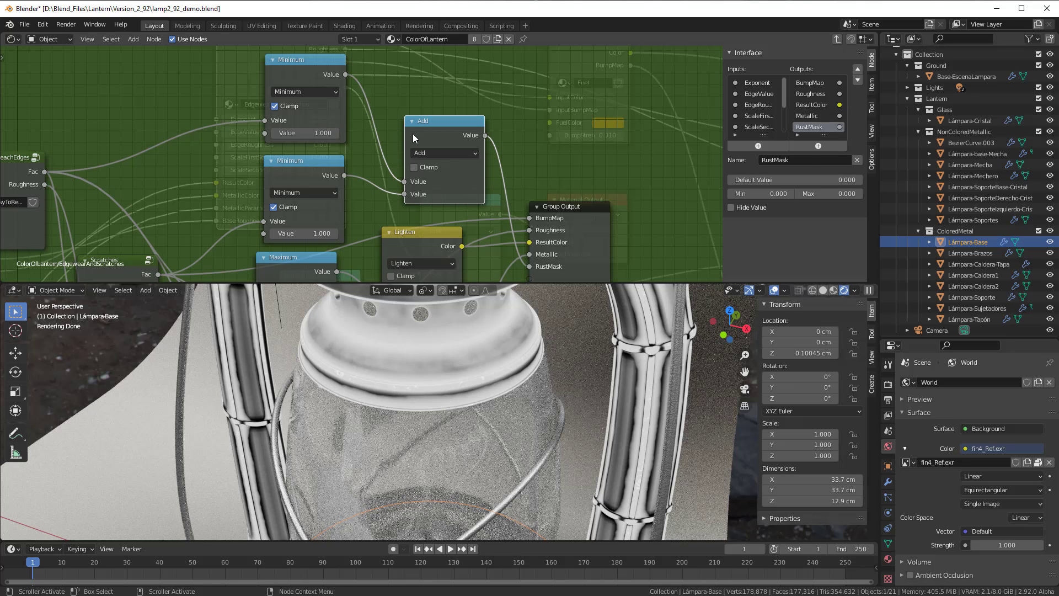
key("Tab")
Move the Material Output node farther from the final Add node to make room between them
scroll(425, 141, "down", 3)
middle_click_drag(468, 144, 364, 82)
scroll(382, 104, "up", 3)
scroll(395, 368, "down", 1)
scroll(395, 369, "down", 4)
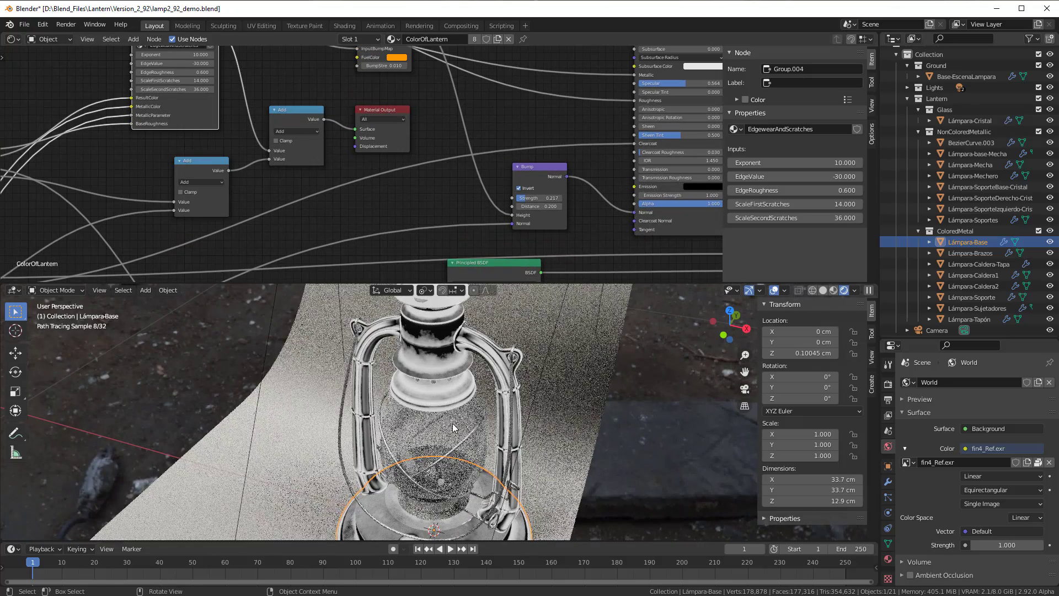
scroll(368, 181, "up", 2)
middle_click_drag(362, 187, 313, 226)
scroll(325, 197, "up", 1)
scroll(313, 223, "up", 1)
left_click_drag(315, 106, 386, 89)
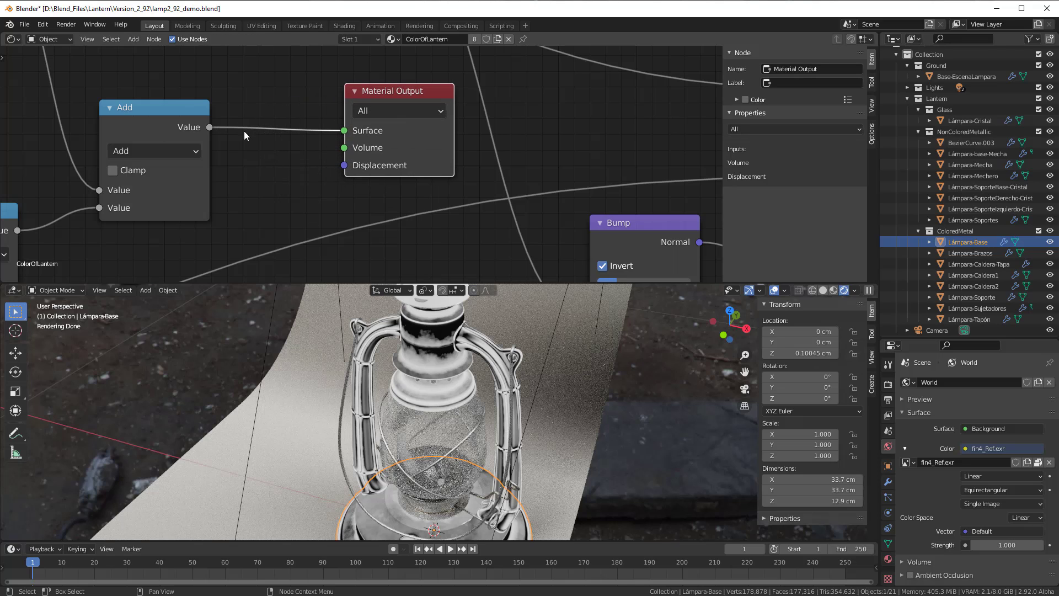
Insert a Math node between the final Add and the Material Output, and set its operation to Greater Than
middle_click_drag(270, 182, 334, 176)
key("shift+a")
mouse_move(334, 175)
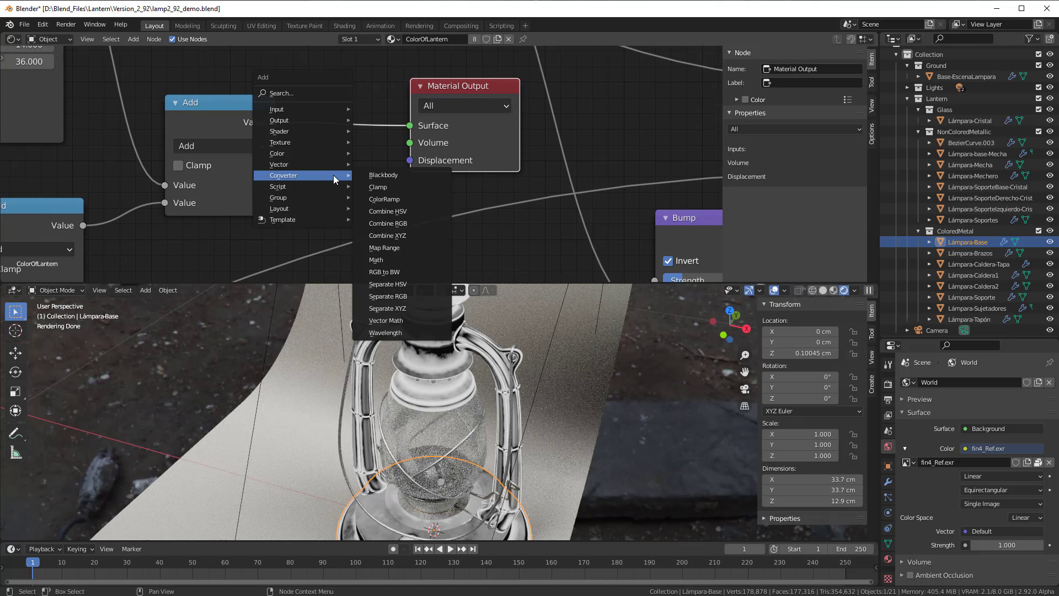
left_click(392, 260)
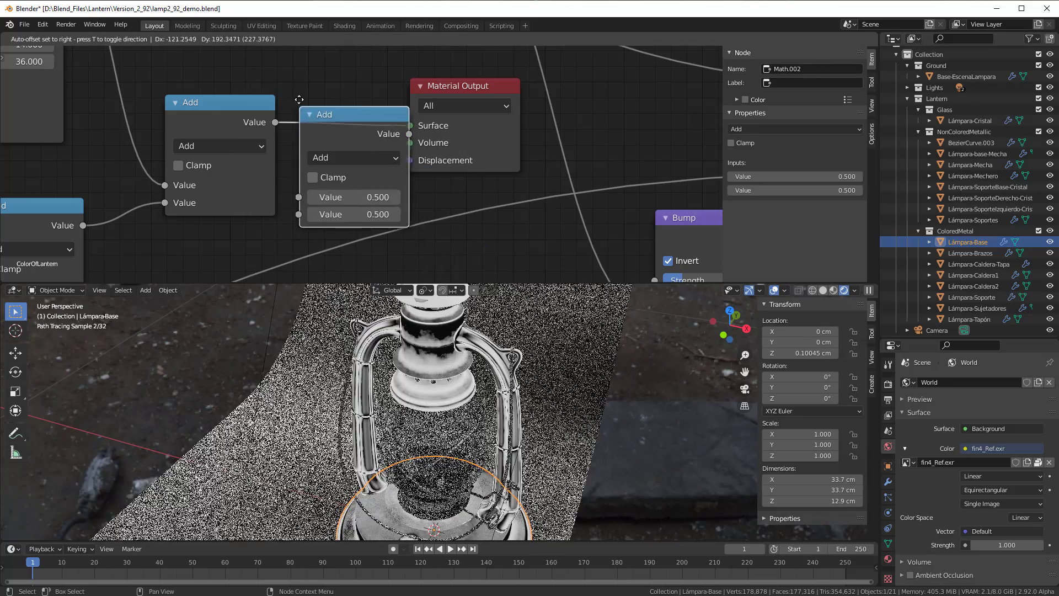
left_click(314, 98)
left_click(365, 127)
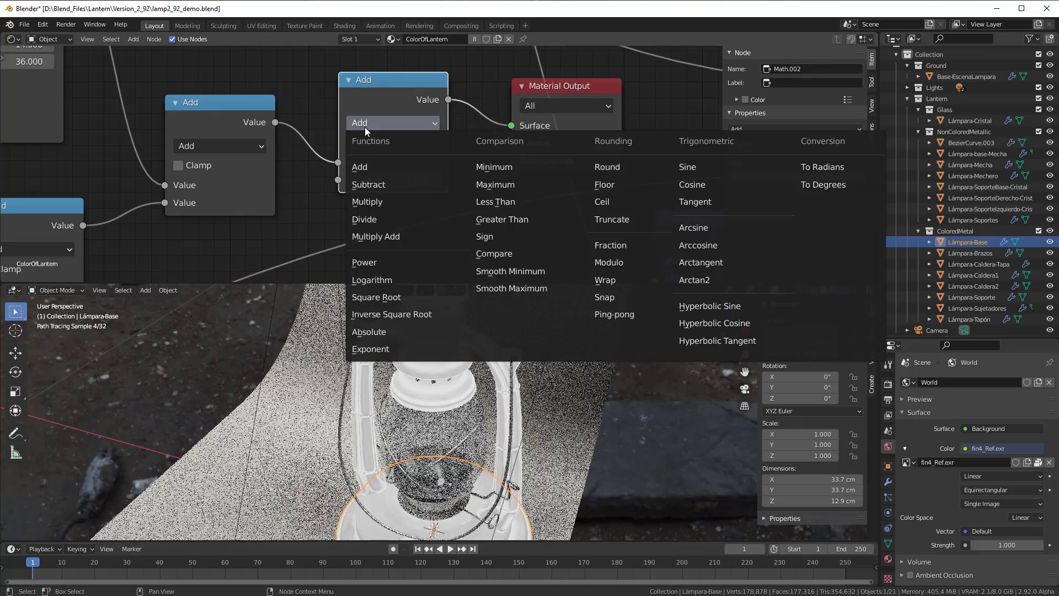
left_click(501, 215)
Set the Greater Than node's Threshold to 2.400 and check the mask on the lantern up close
scroll(417, 394, "up", 3)
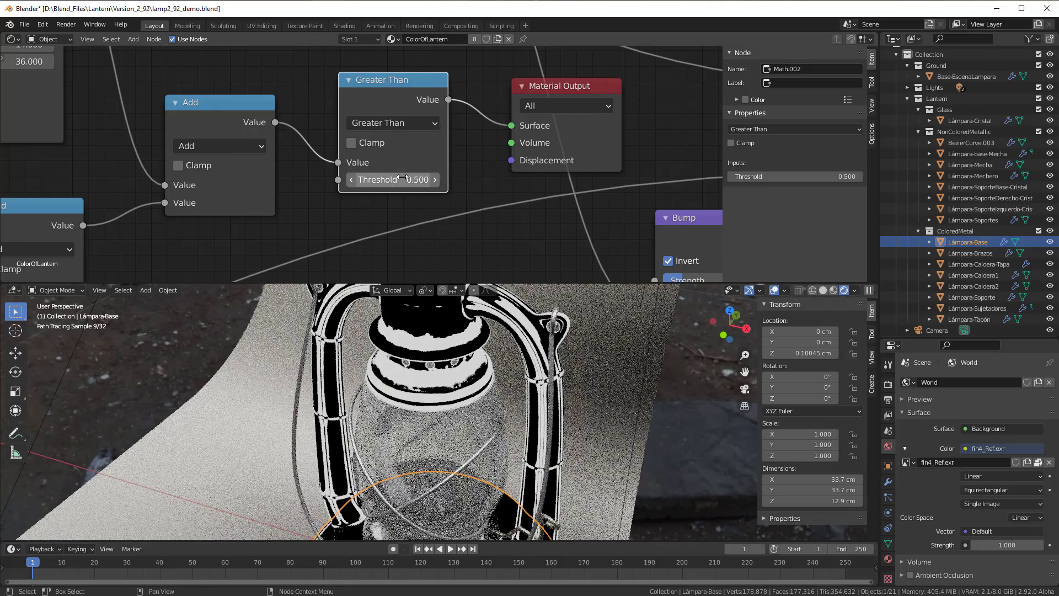
left_click_drag(392, 179, 445, 180)
scroll(419, 375, "up", 2)
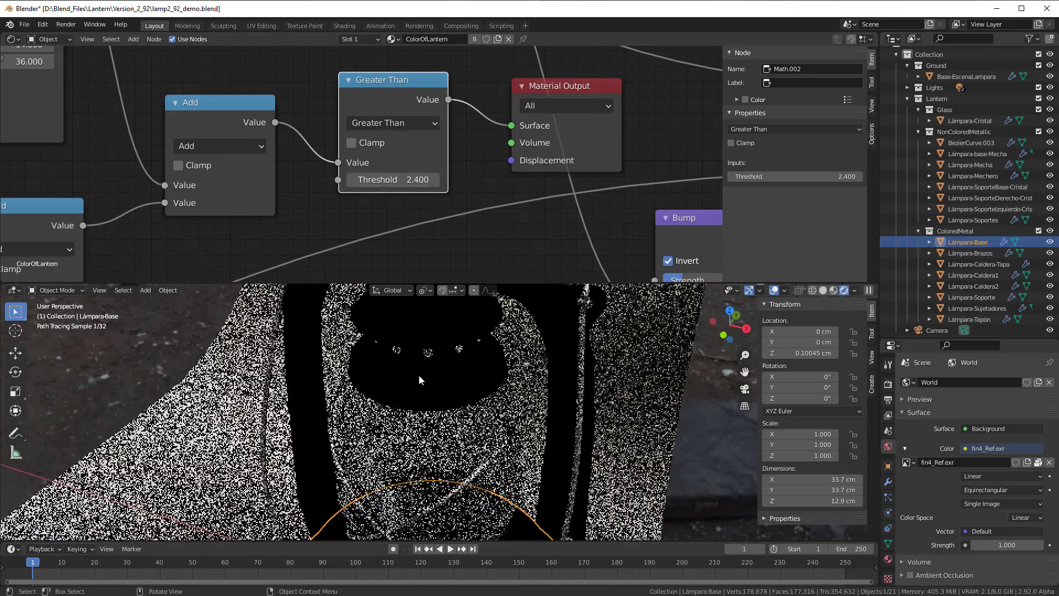
Set the Greater Than node's Threshold to 2.500 and inspect the mask on the lantern from different angles
scroll(422, 407, "up", 2)
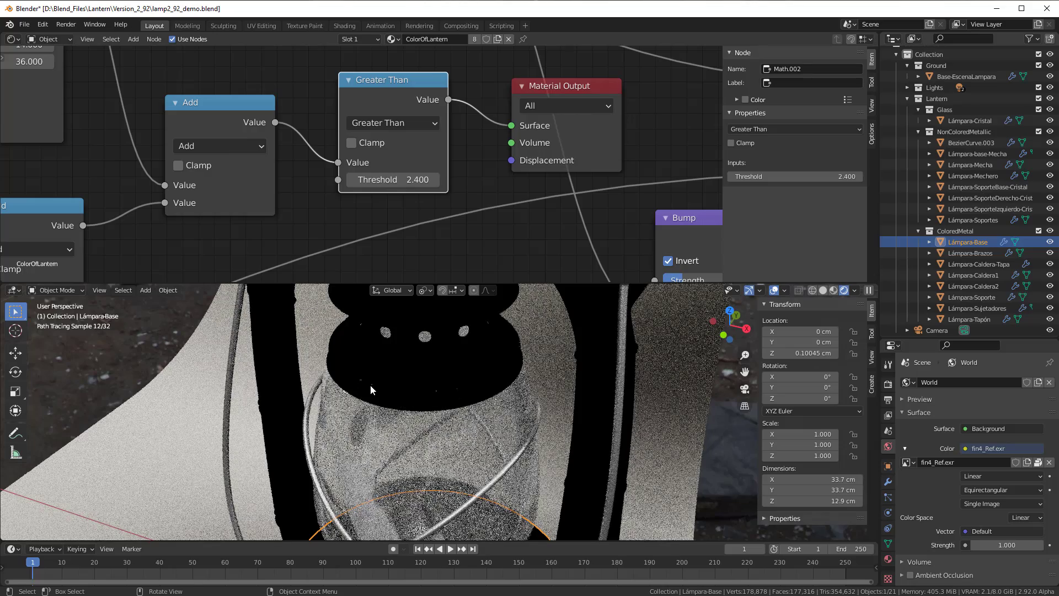
left_click(436, 180)
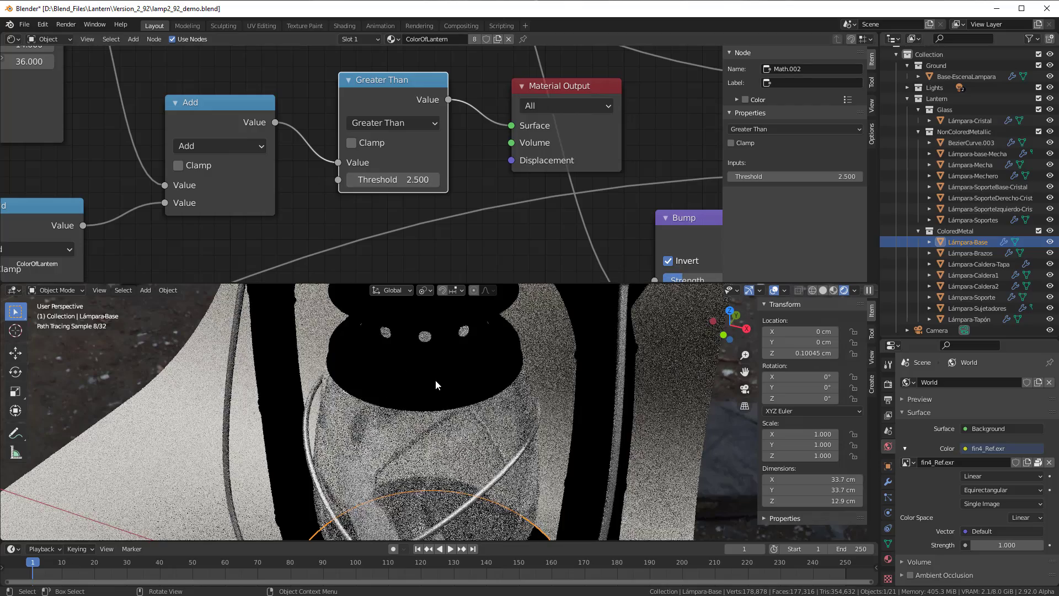
scroll(436, 380, "down", 2)
mouse_move(435, 376)
middle_mouse_down()
mouse_move(428, 458)
mouse_move(444, 464)
mouse_move(343, 482)
mouse_move(291, 446)
middle_mouse_up()
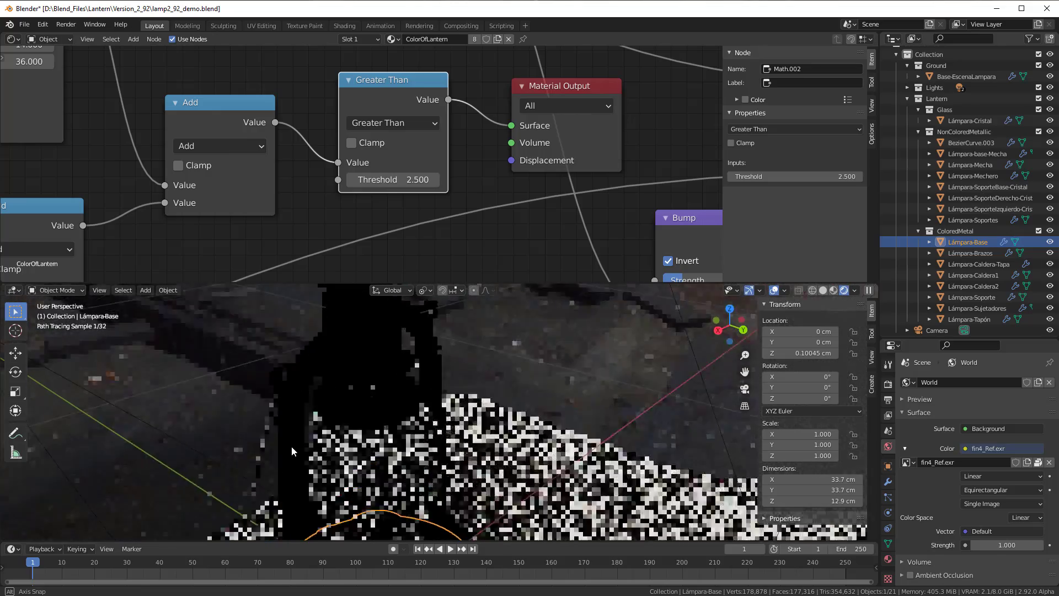
scroll(291, 446, "down", 2)
scroll(375, 417, "up", 2)
scroll(382, 420, "up", 2)
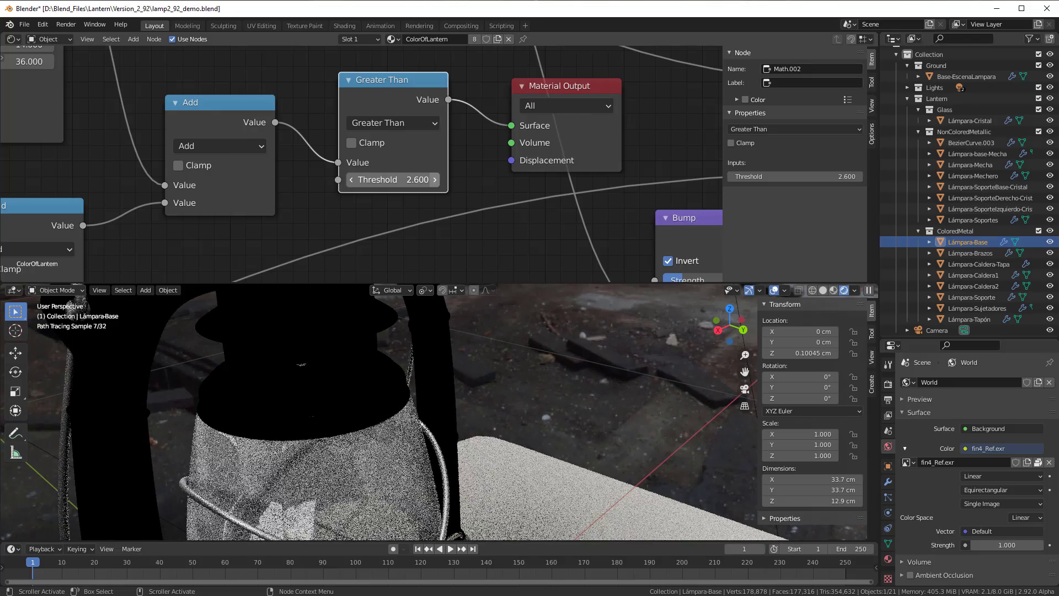
Set the Greater Than node's Threshold to 2.700 and examine the mask on the lantern's base and upper body
left_click(434, 181)
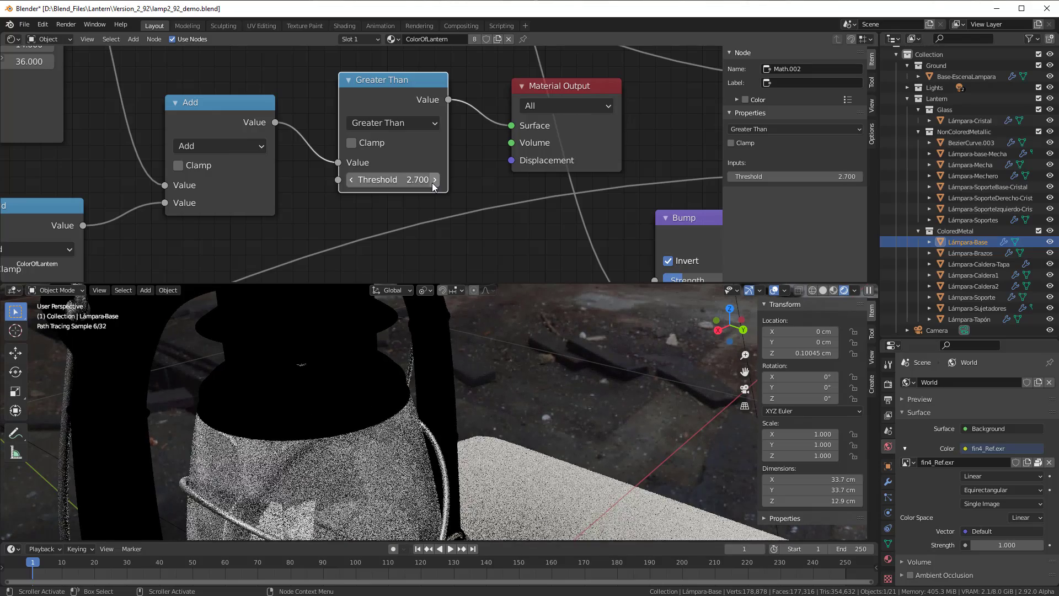
mouse_move(293, 472)
middle_mouse_down()
mouse_move(431, 472)
mouse_move(409, 421)
mouse_move(416, 307)
mouse_move(415, 533)
middle_mouse_up()
scroll(414, 529, "up", 3)
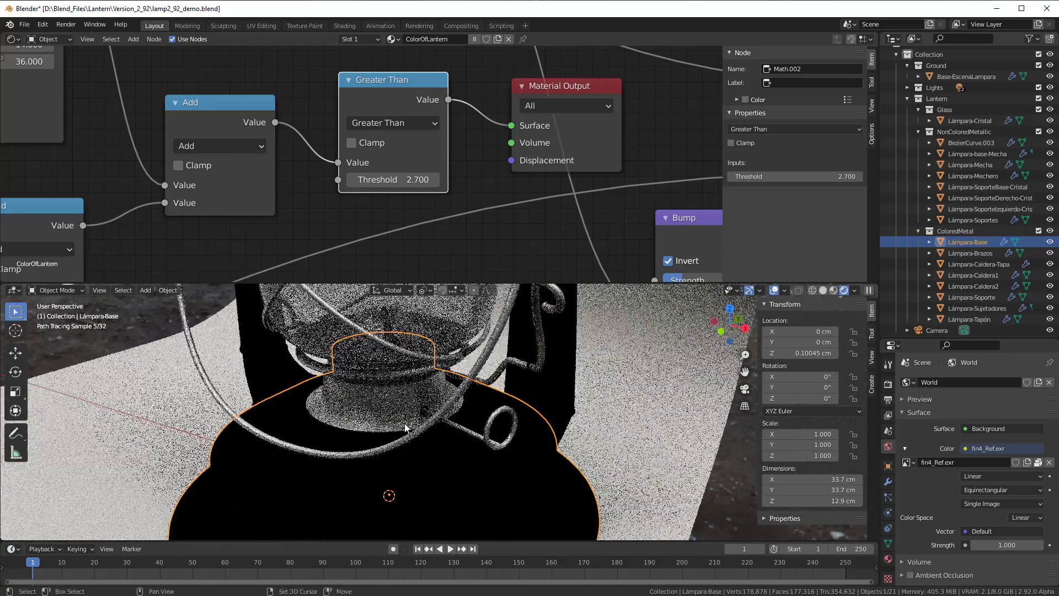
middle_click_drag(405, 444, 376, 453, "shift")
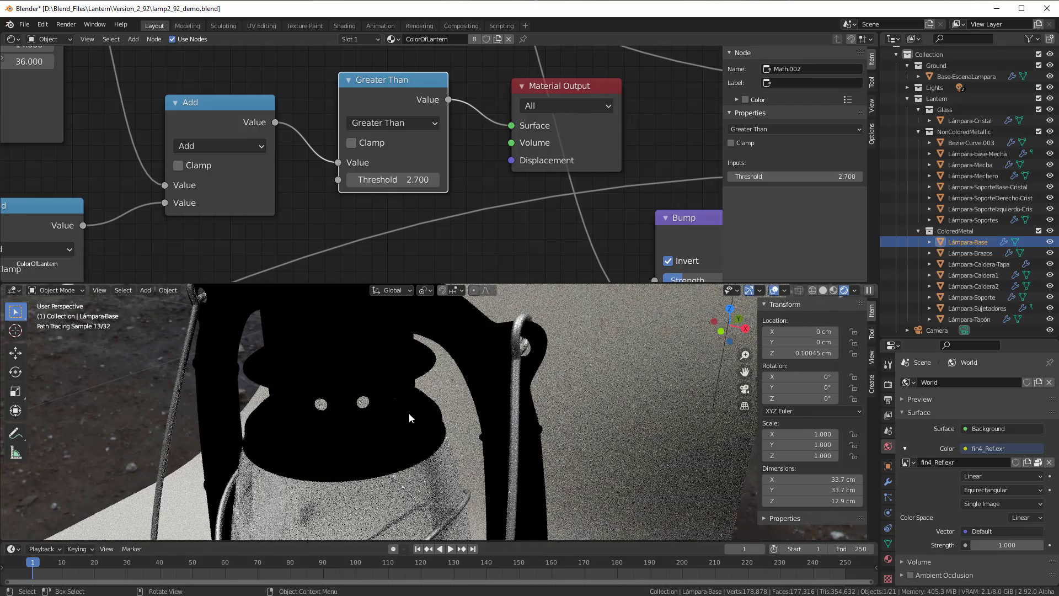
scroll(409, 412, "up", 2)
middle_click_drag(21, 101, 310, 252)
scroll(284, 150, "down", 3)
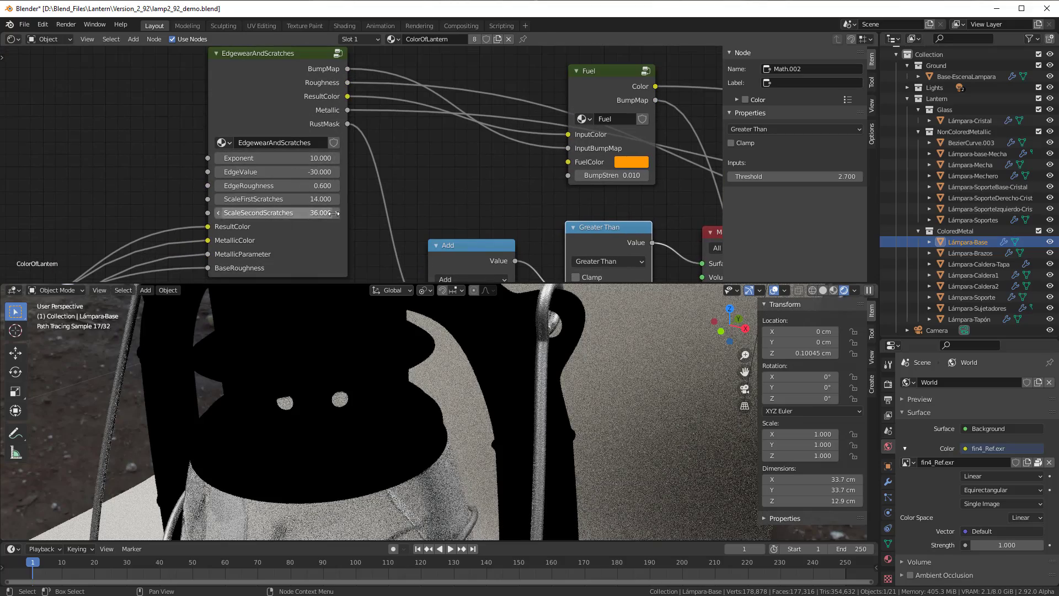
middle_click_drag(402, 220, 247, 87)
scroll(442, 182, "up", 3)
middle_click_drag(456, 206, 362, 223)
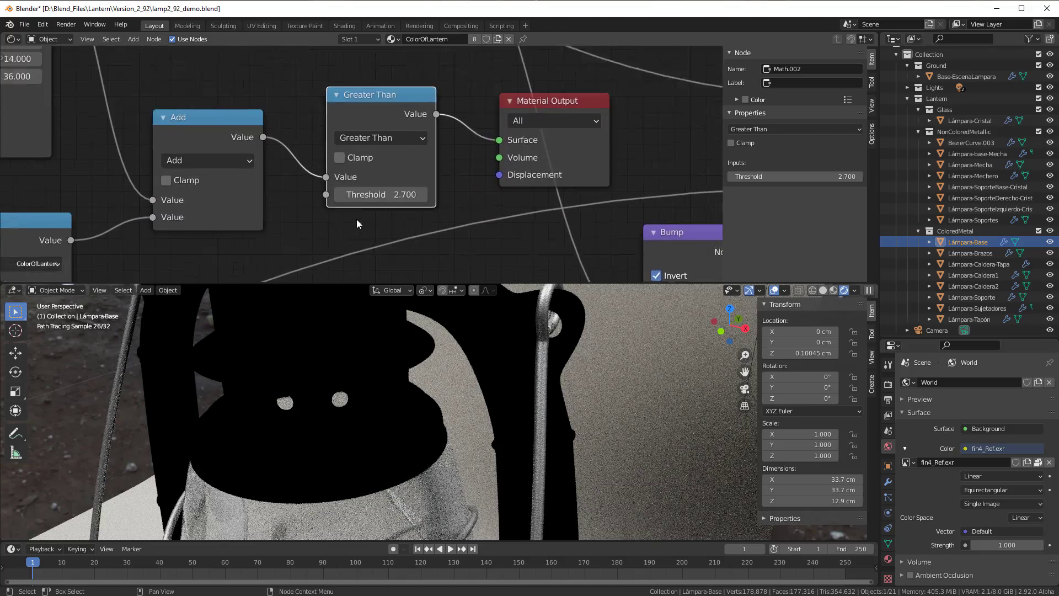
Set the Greater Than node's Threshold to 3.000 and check the mask on the whole lantern
scroll(357, 223, "up", 1)
type("3")
key("Return")
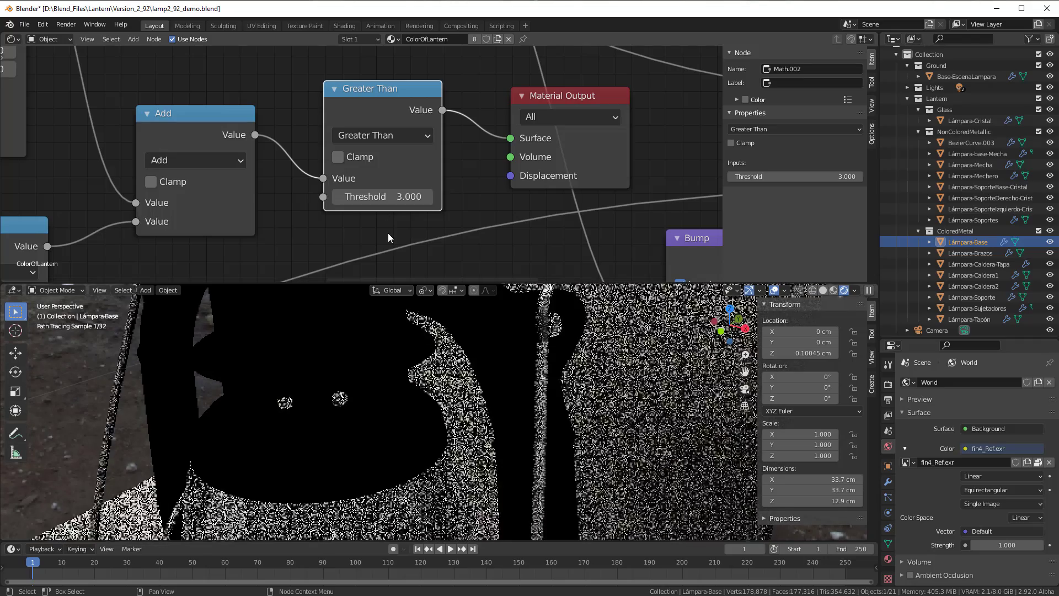
scroll(346, 356, "down", 4)
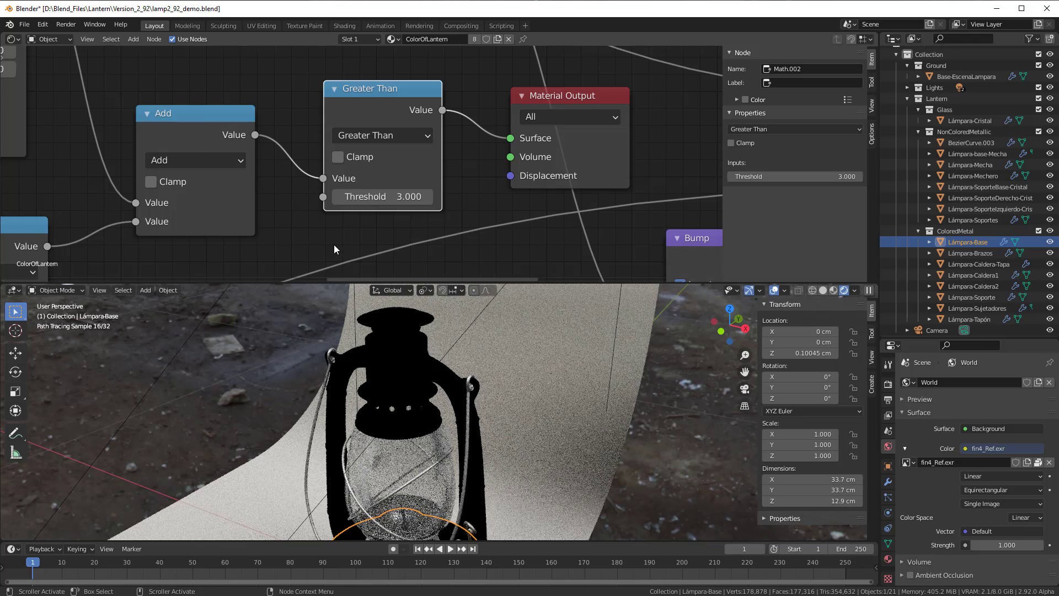
middle_click_drag(334, 247, 319, 224)
scroll(321, 219, "down", 1)
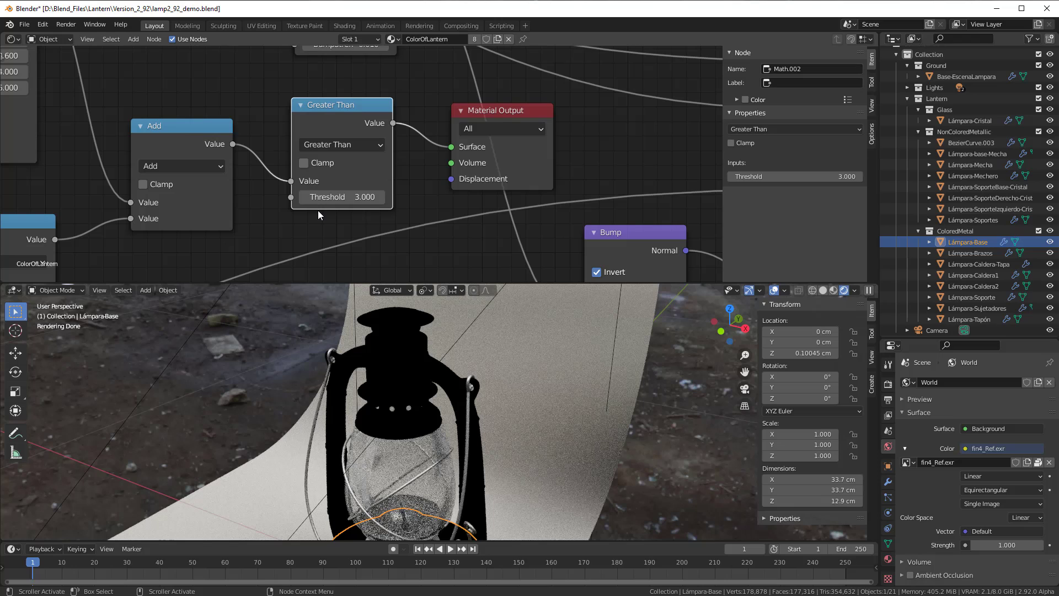
Insert a Map Range node after the final Add node and connect its Result straight to the Material Output's Surface
left_click_drag(189, 139, 180, 145)
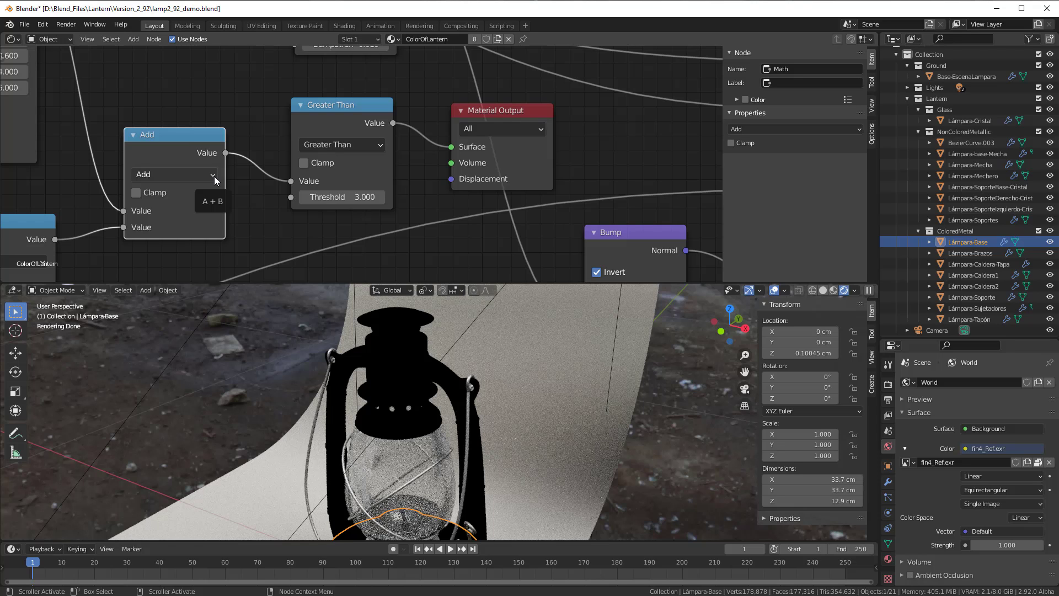
middle_click_drag(254, 193, 173, 200)
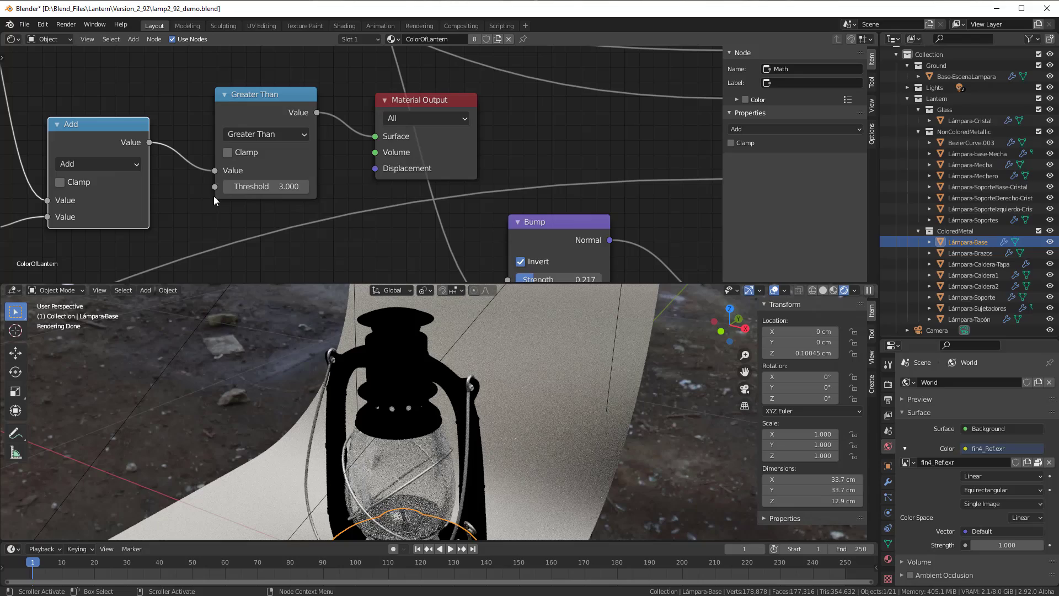
key("shift+a")
left_click(277, 269)
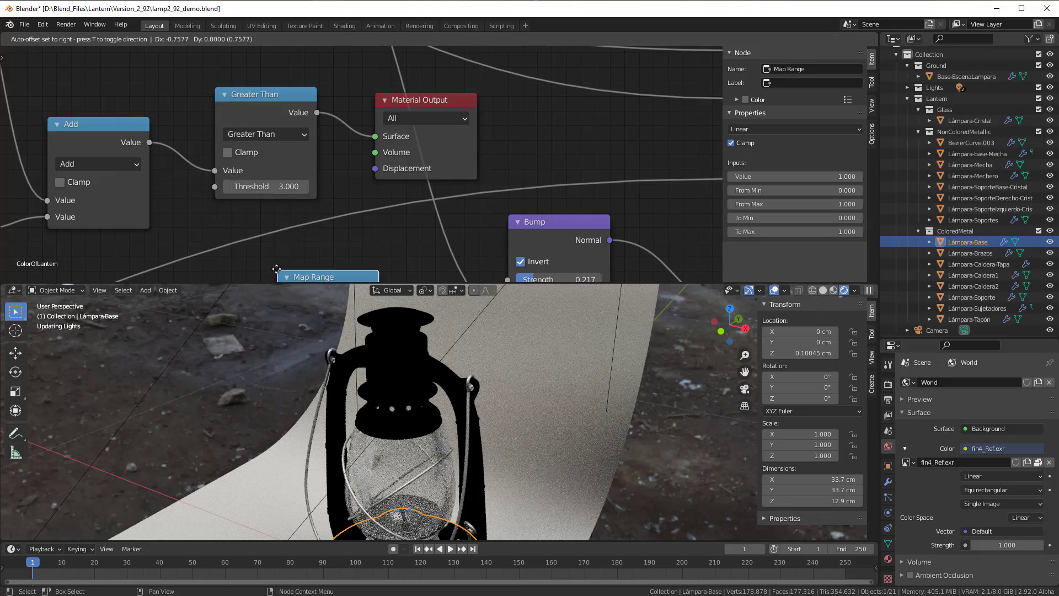
left_click(210, 77)
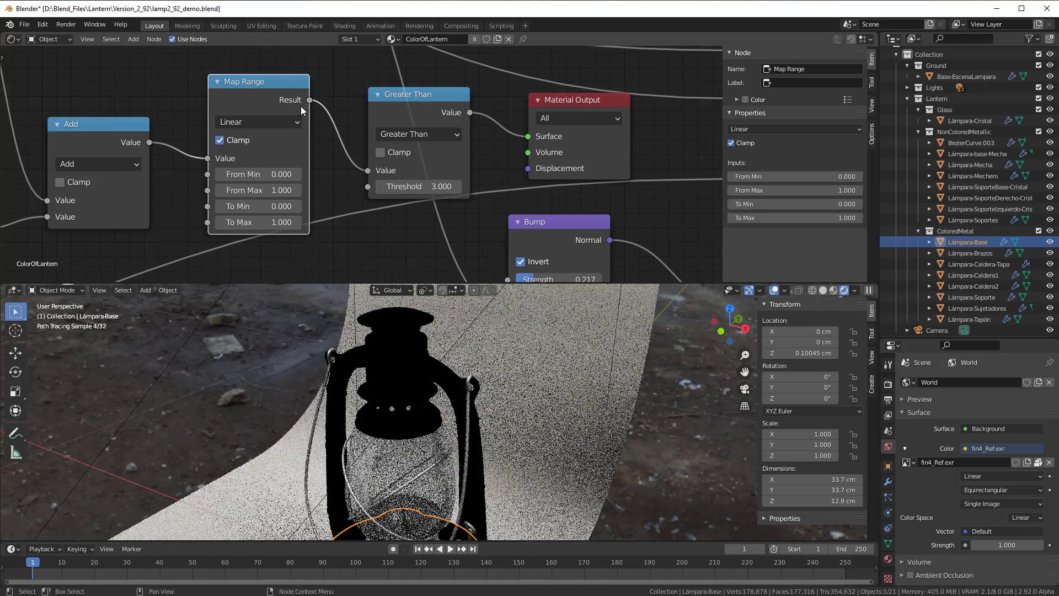
left_click_drag(528, 134, 528, 136)
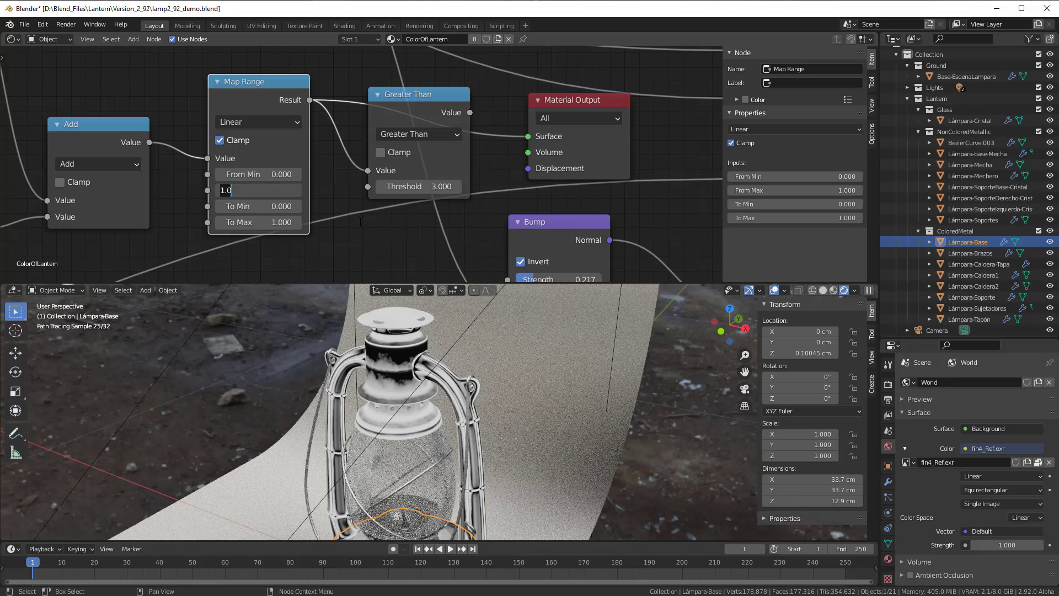
Set the Map Range node's From Max to 3.000 and delete the unused Greater Than node
key("Return")
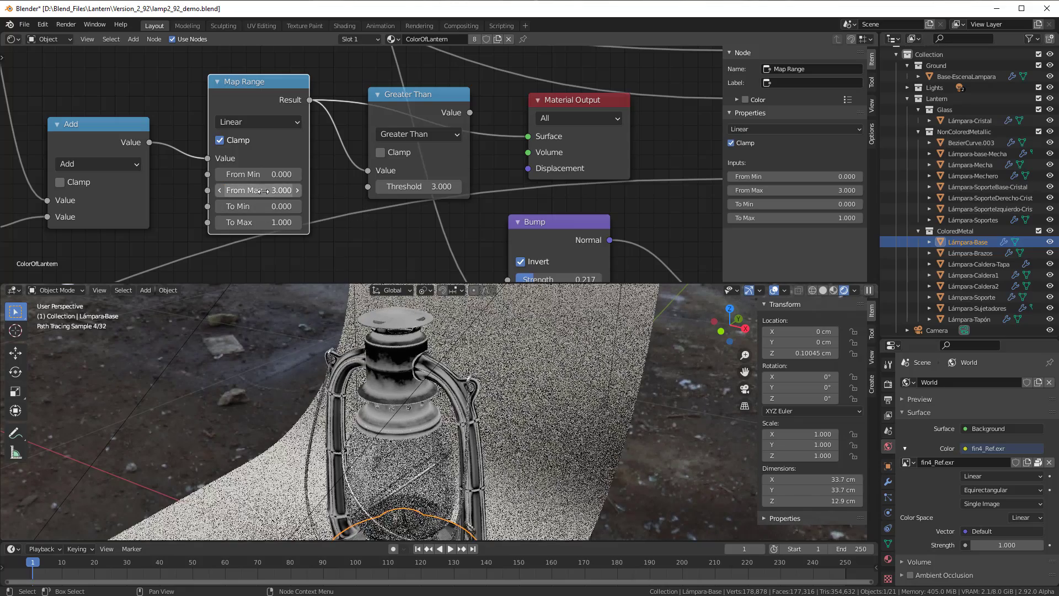
left_click(435, 108)
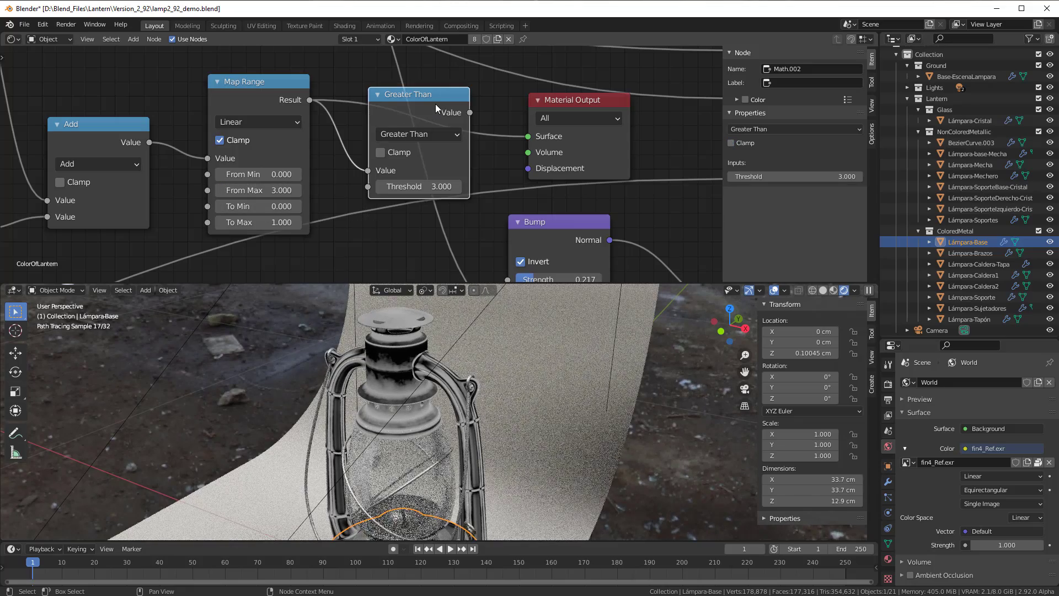
key("x")
scroll(348, 168, "up", 2)
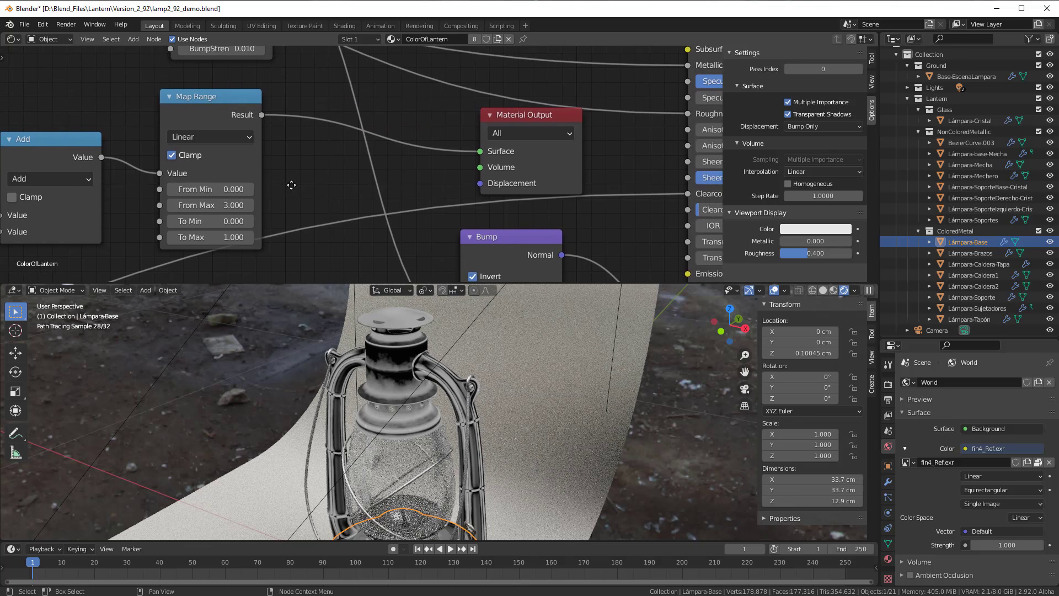
left_click_drag(213, 123, 223, 100)
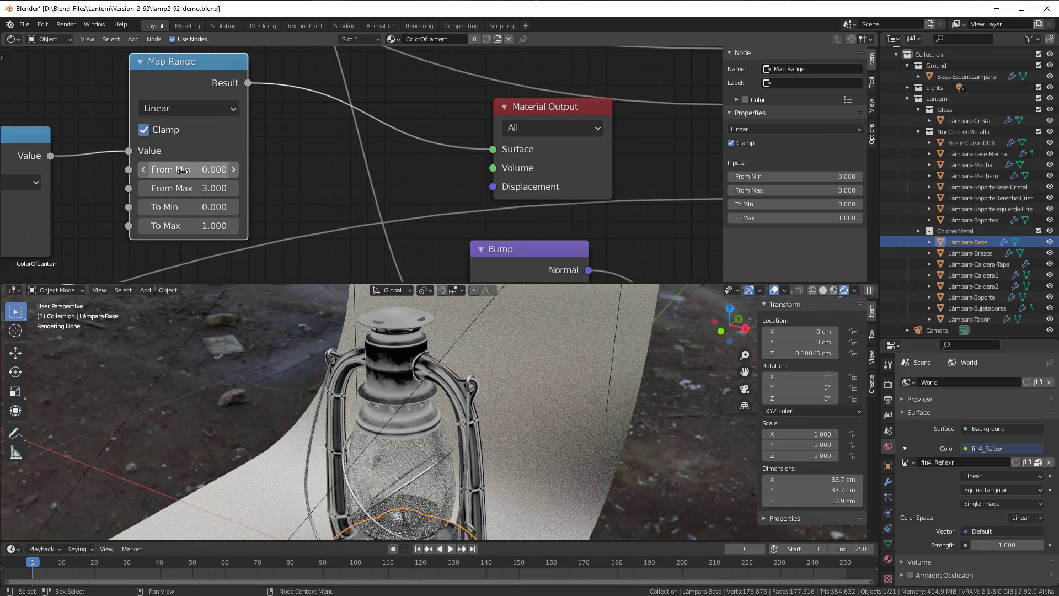
Try a From Min of 3.000 on the Map Range node and check the mask on the lantern
middle_click_drag(270, 183, 409, 166)
mouse_move(354, 153)
left_mouse_down()
mouse_move(426, 153)
mouse_move(367, 153)
left_mouse_up()
left_click(369, 154)
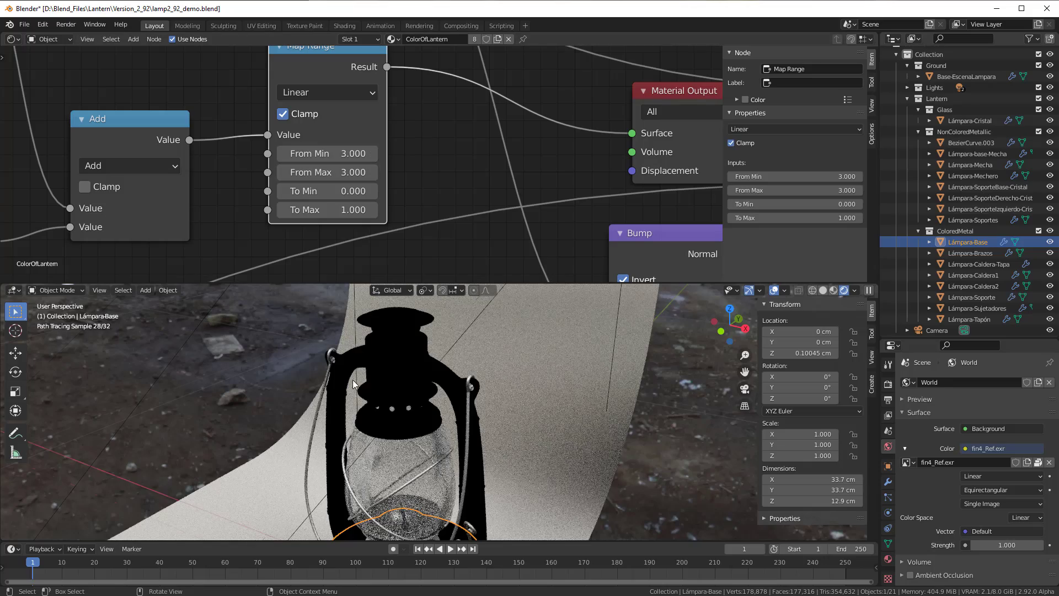
scroll(352, 379, "up", 1)
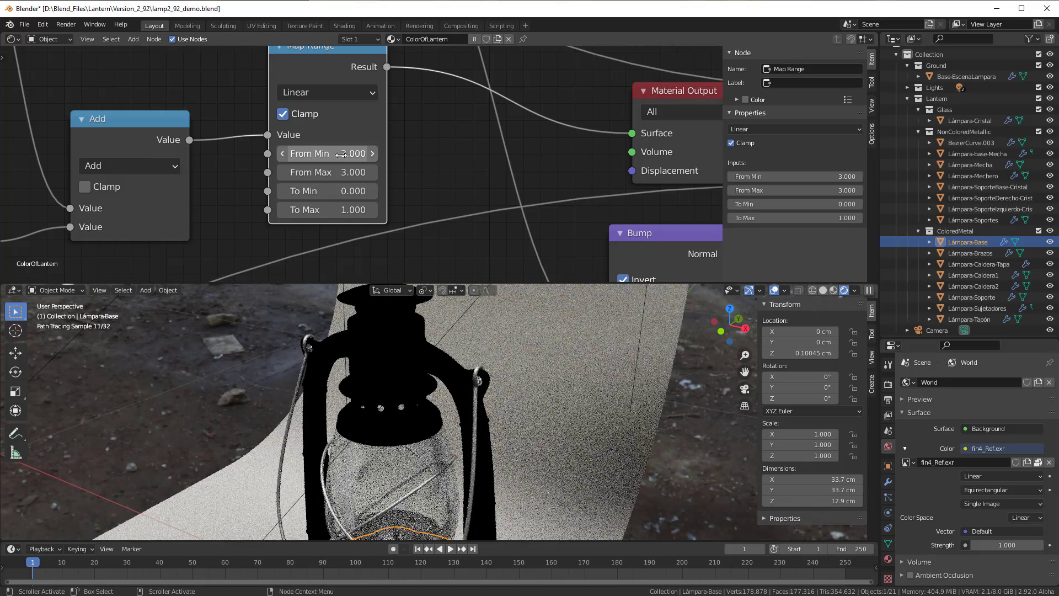
Lower the Map Range node's From Min to 0.900 and its From Max to 1.600
scroll(327, 153, "down", 14, "ctrl")
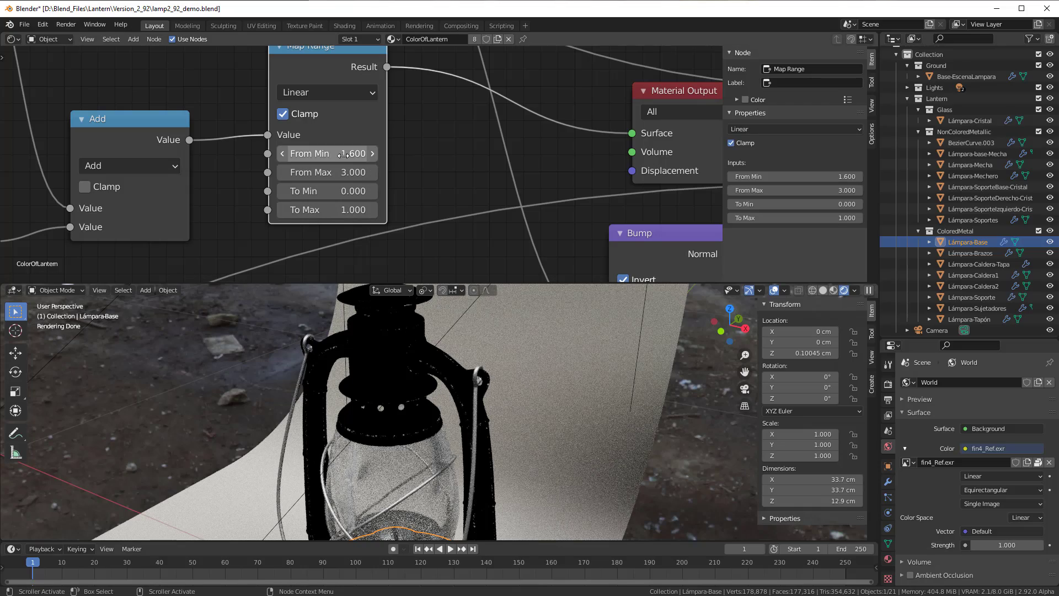
scroll(327, 153, "down", 7, "ctrl")
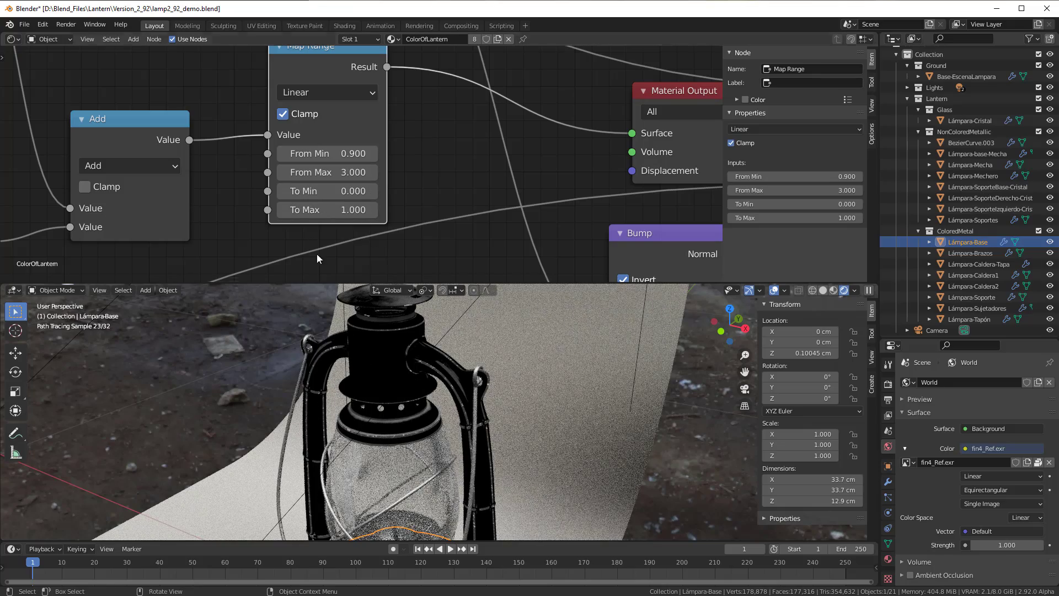
scroll(327, 173, "down", 13, "ctrl")
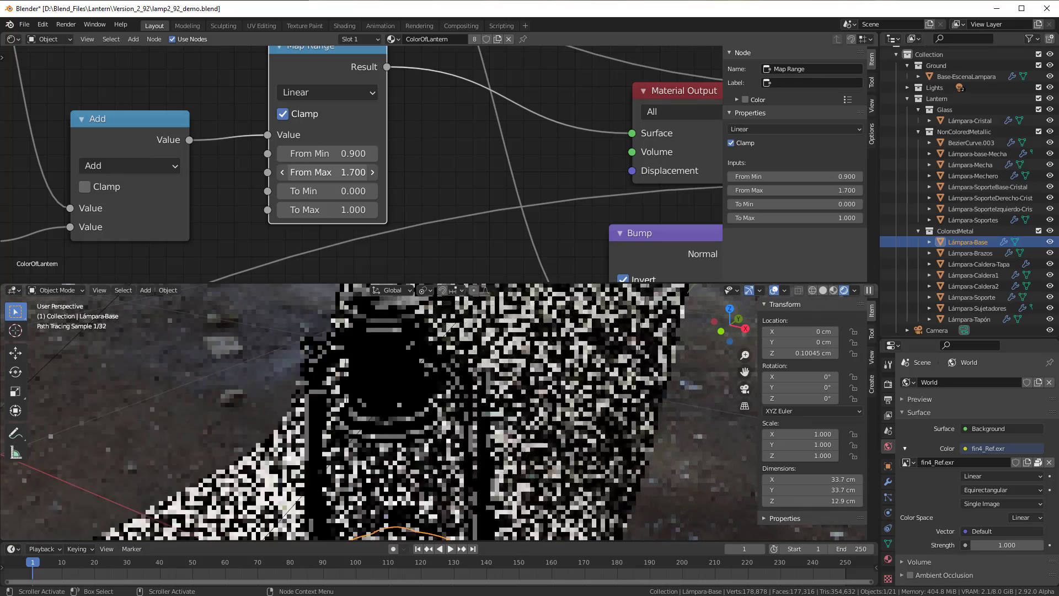
scroll(327, 172, "down", 1, "ctrl")
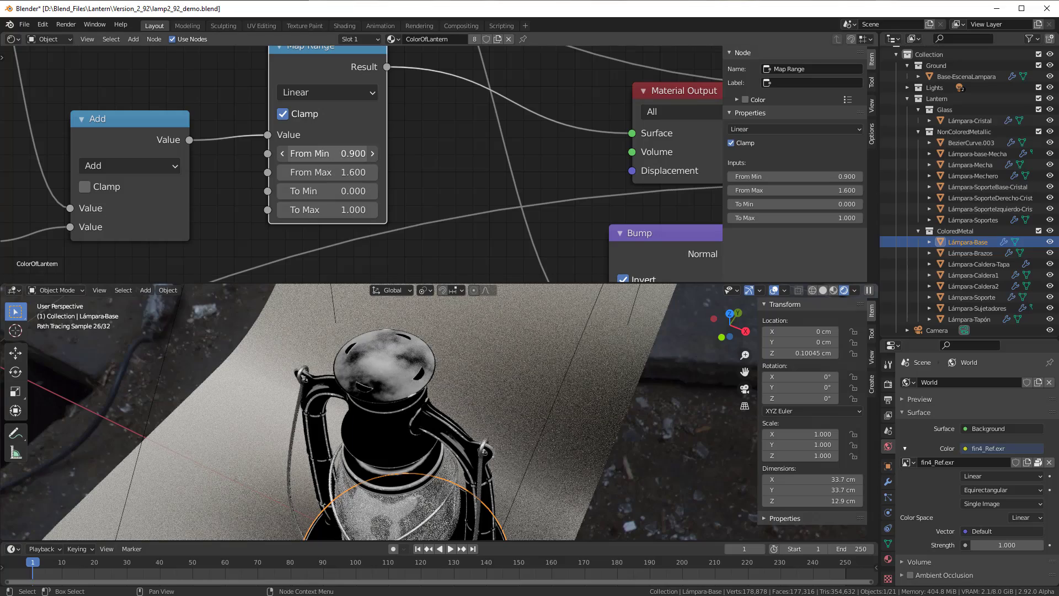
Try From Min values of 1.100 and 0.400 on the Map Range node and inspect the mask down to the lantern's base
scroll(327, 153, "up", 2, "ctrl")
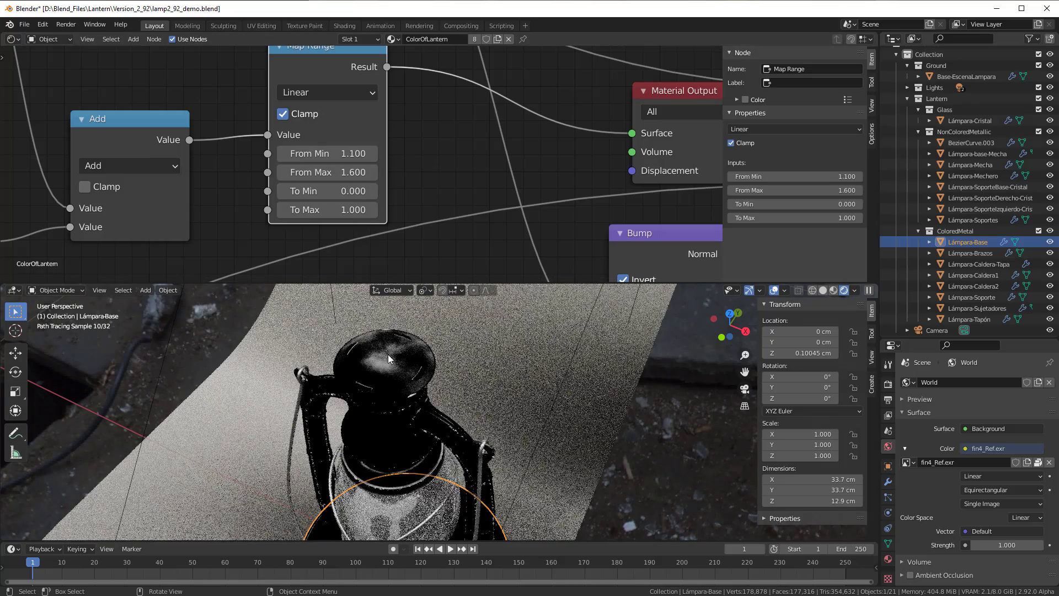
scroll(327, 153, "down", 7, "ctrl")
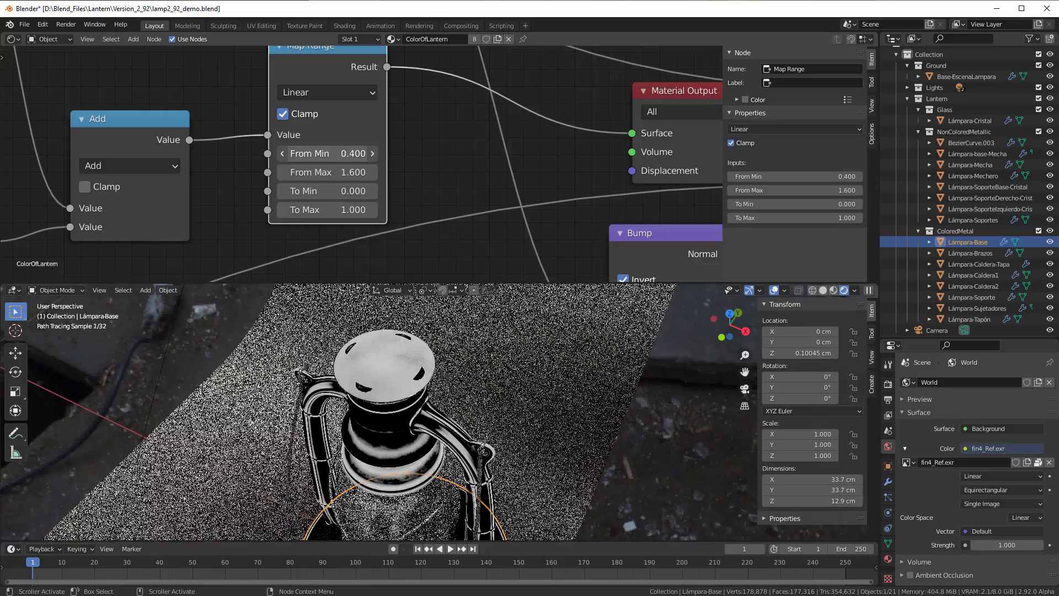
middle_click_drag(325, 497, 339, 428)
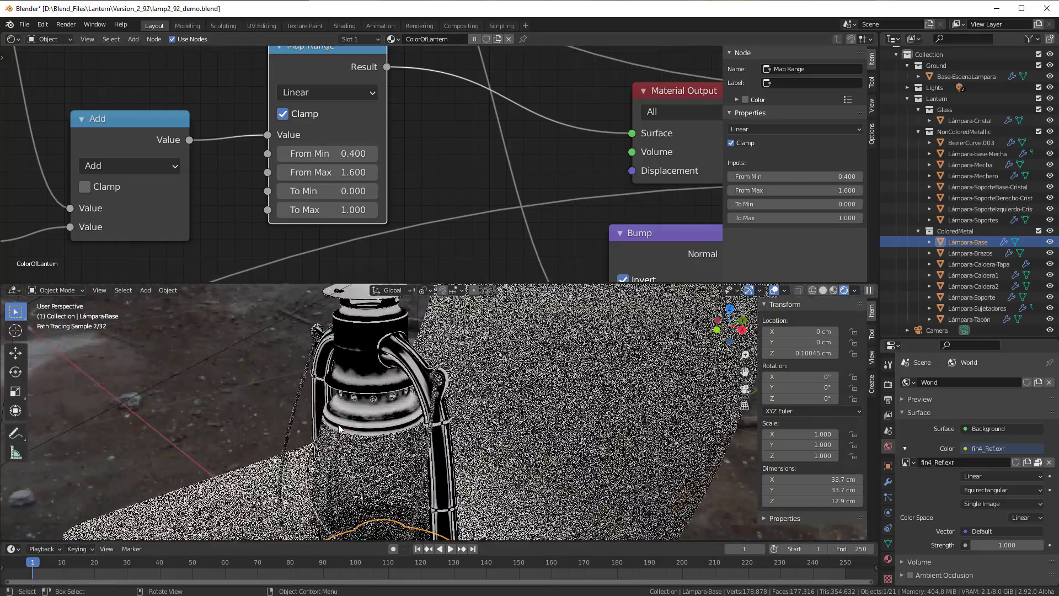
scroll(339, 428, "down", 1)
middle_click_drag(342, 486, 353, 384, "shift")
scroll(353, 412, "up", 1)
scroll(352, 413, "down", 1)
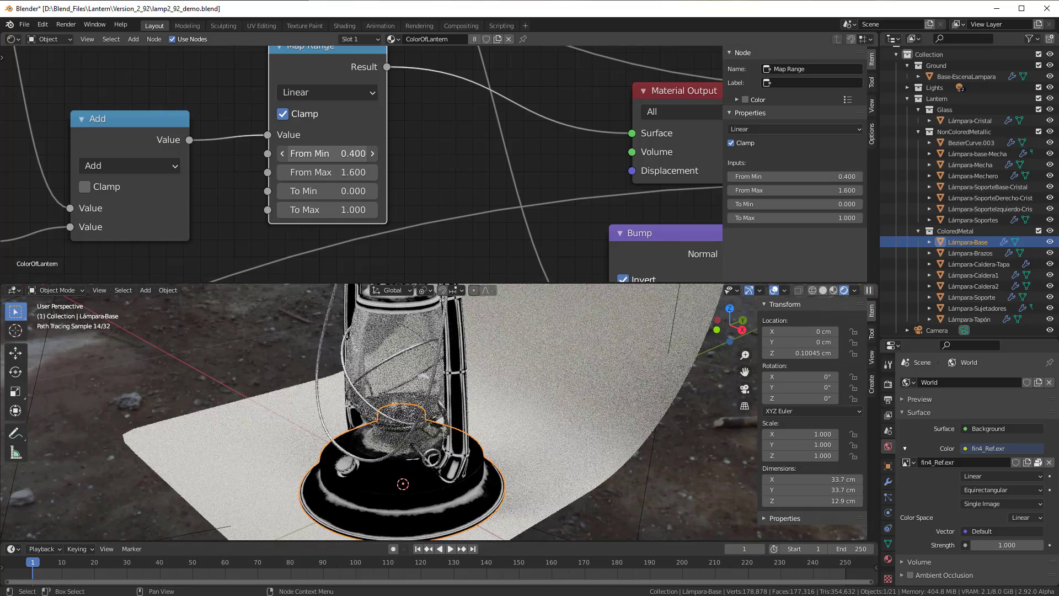
Set the Map Range node's From Min to 0.700 and move the node closer to the final Add node
left_click_drag(328, 153, 272, 153, "ctrl")
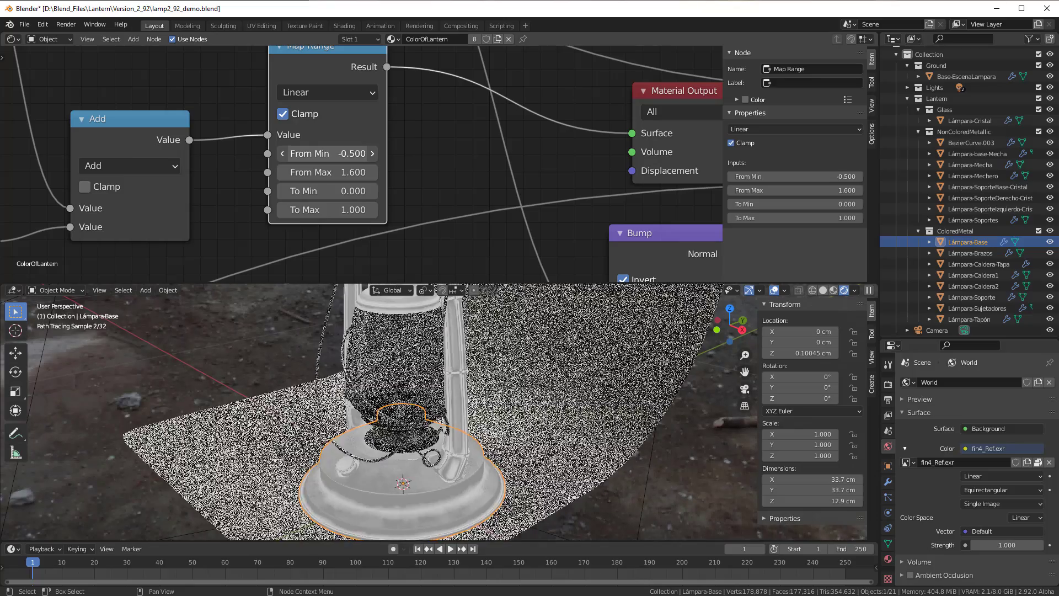
mouse_move(355, 154)
left_mouse_down("ctrl")
mouse_move(299, 153)
mouse_move(343, 154)
left_mouse_up("ctrl")
scroll(398, 166, "down", 4)
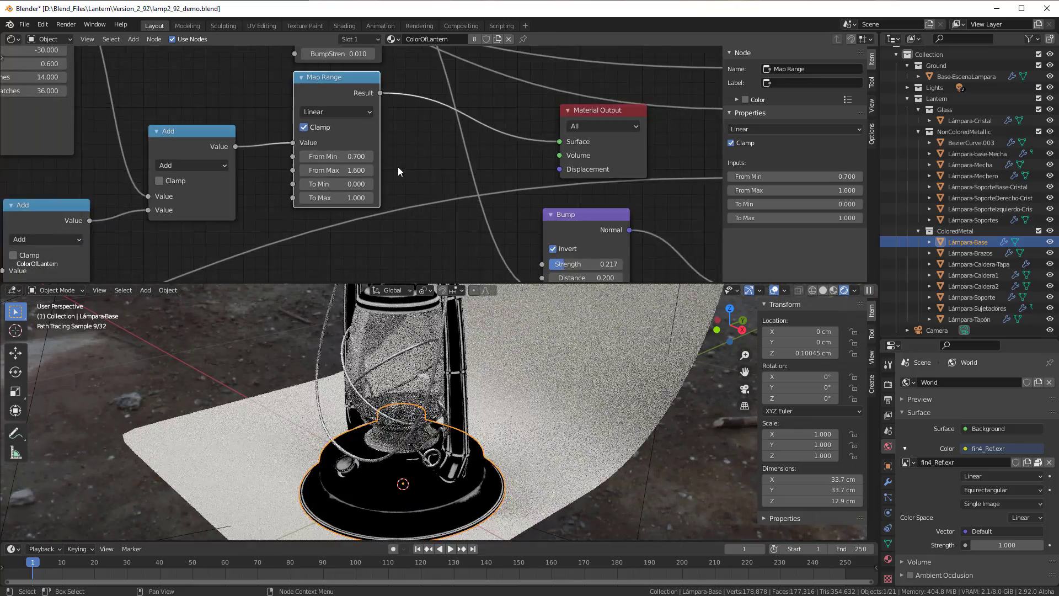
middle_click_drag(398, 167, 301, 195)
scroll(290, 229, "down", 1)
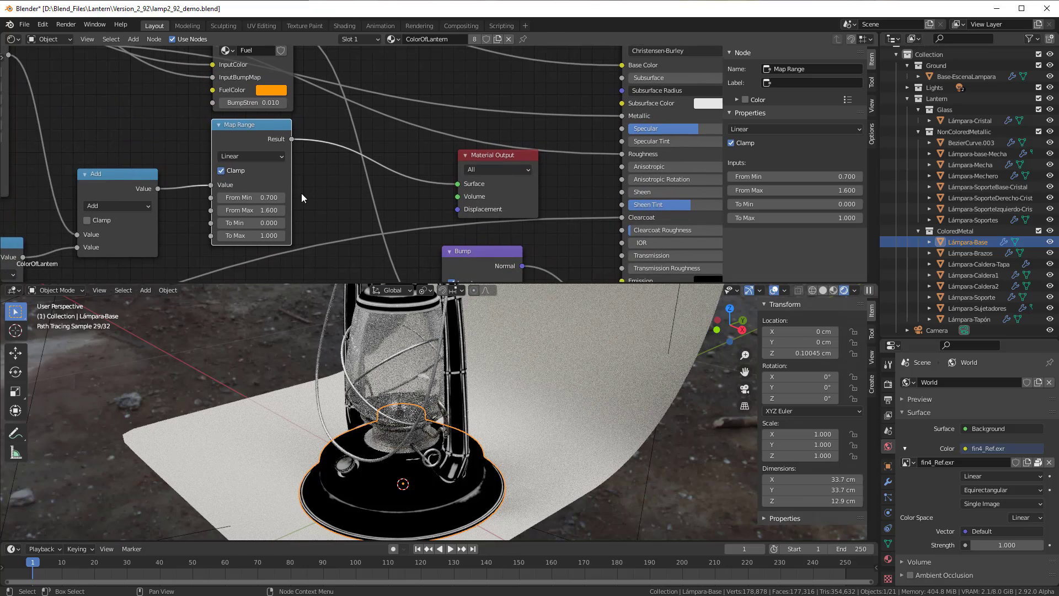
scroll(301, 193, "down", 2)
left_click_drag(295, 149, 263, 158)
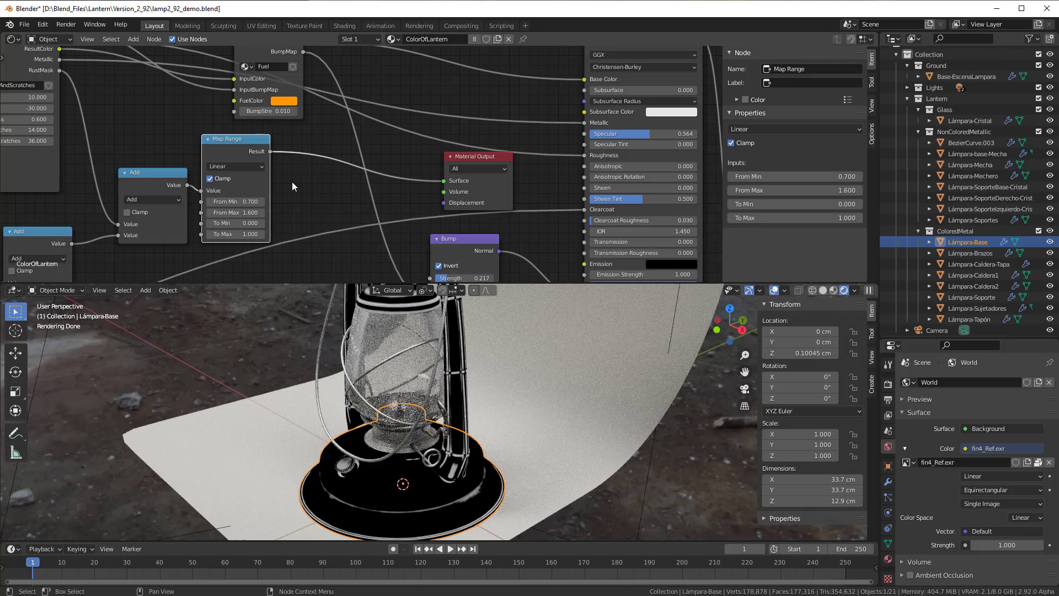
Insert a Math node set to Multiply between the Map Range node and the Material Output
key("shift+a")
mouse_move(293, 182)
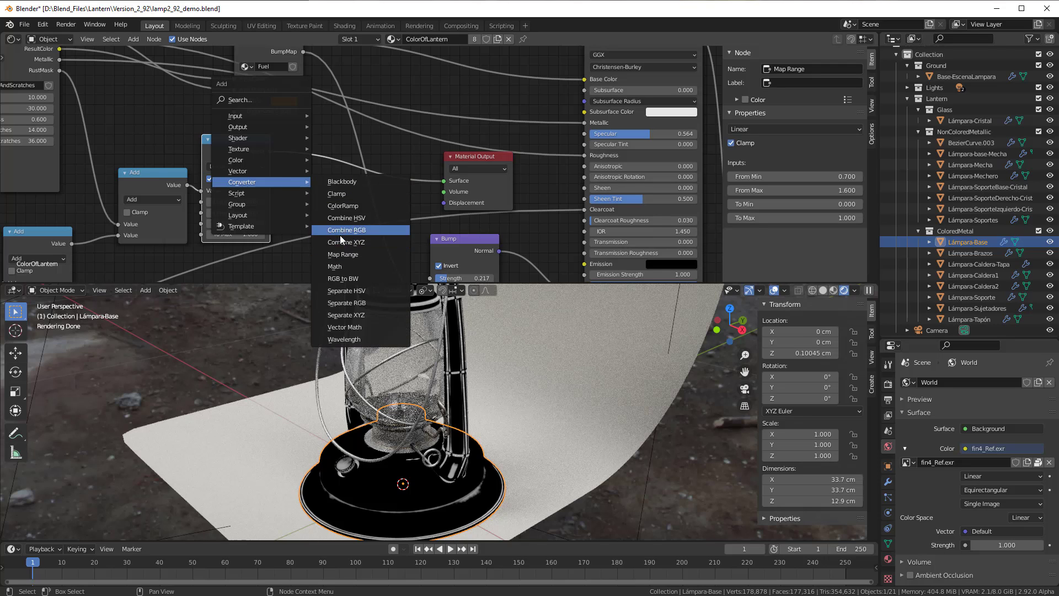
left_click(335, 266)
left_click(339, 165)
left_click(342, 165)
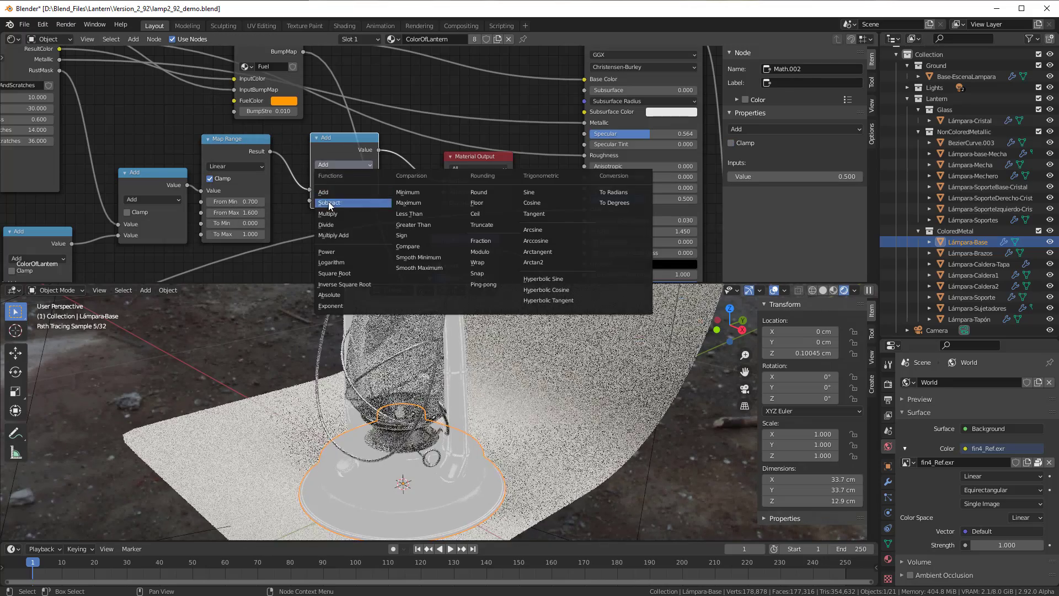
left_click(327, 213)
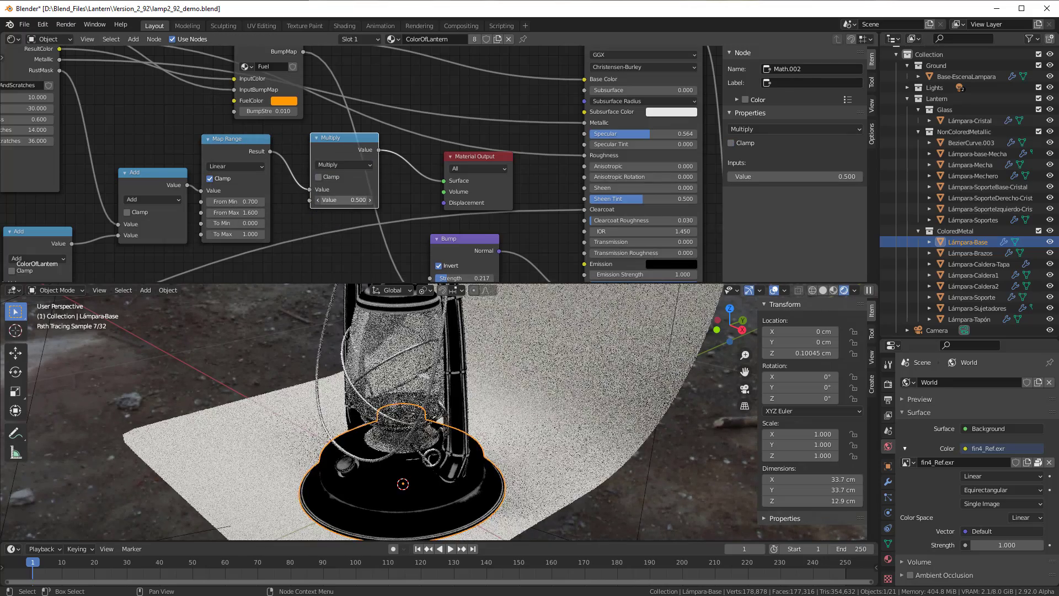
Try values of 0.300 and 1.100 on the Multiply node and check the mask on the lantern
left_click(318, 200)
left_click(319, 200)
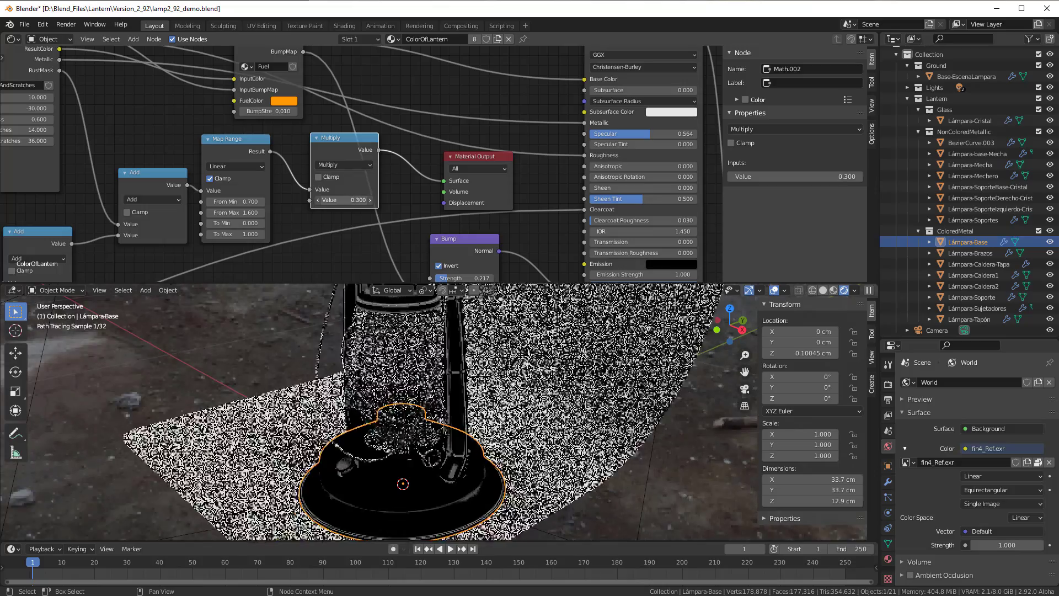
left_click_drag(356, 200, 320, 199)
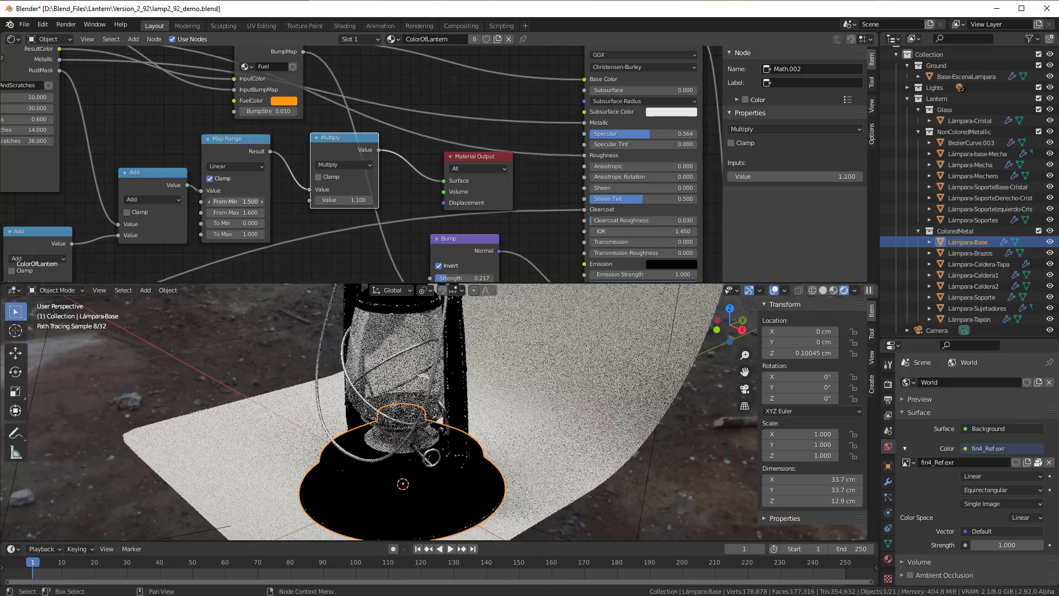
Set the Map Range node's From Max to 3.000
middle_click_drag(202, 236, 304, 219)
scroll(276, 240, "up", 4)
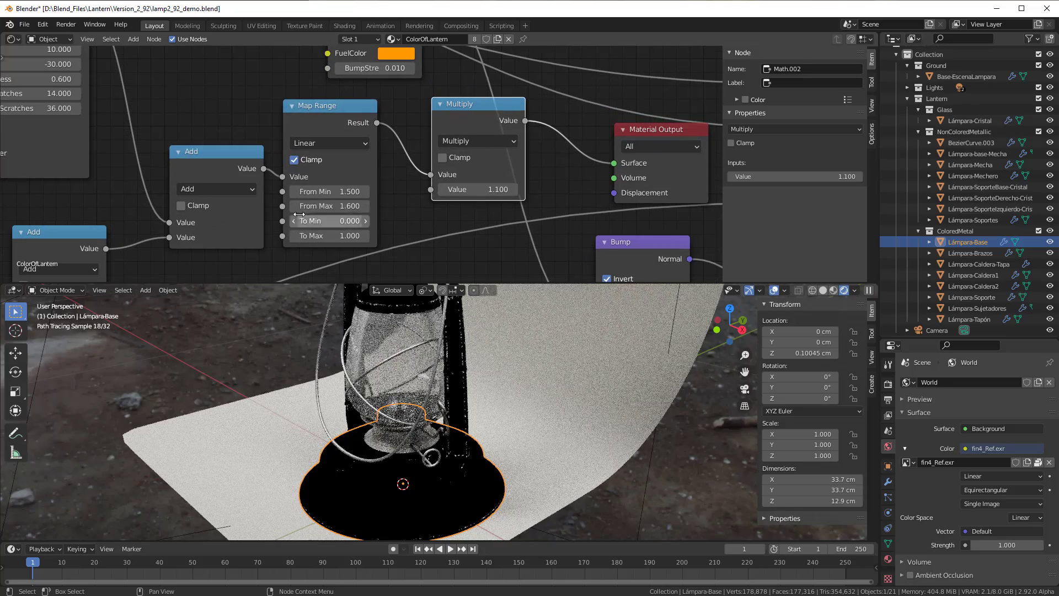
left_click(352, 208)
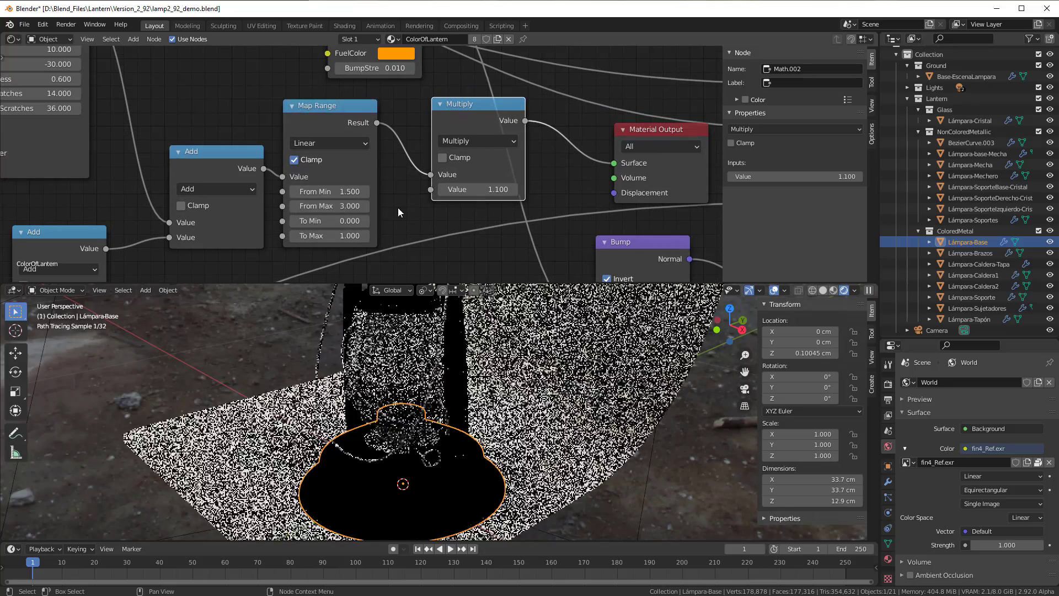
Try From Min values of 0.400, 0.200 and 1.300 on the Map Range node and compare the mask on the lantern
left_click_drag(321, 192, 349, 191)
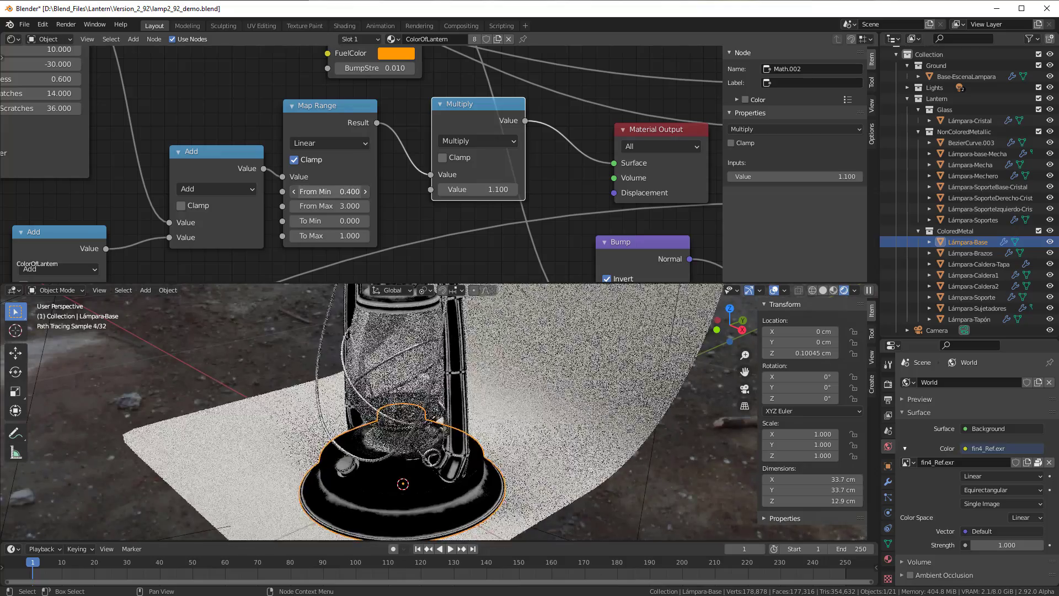
left_click_drag(329, 191, 325, 191)
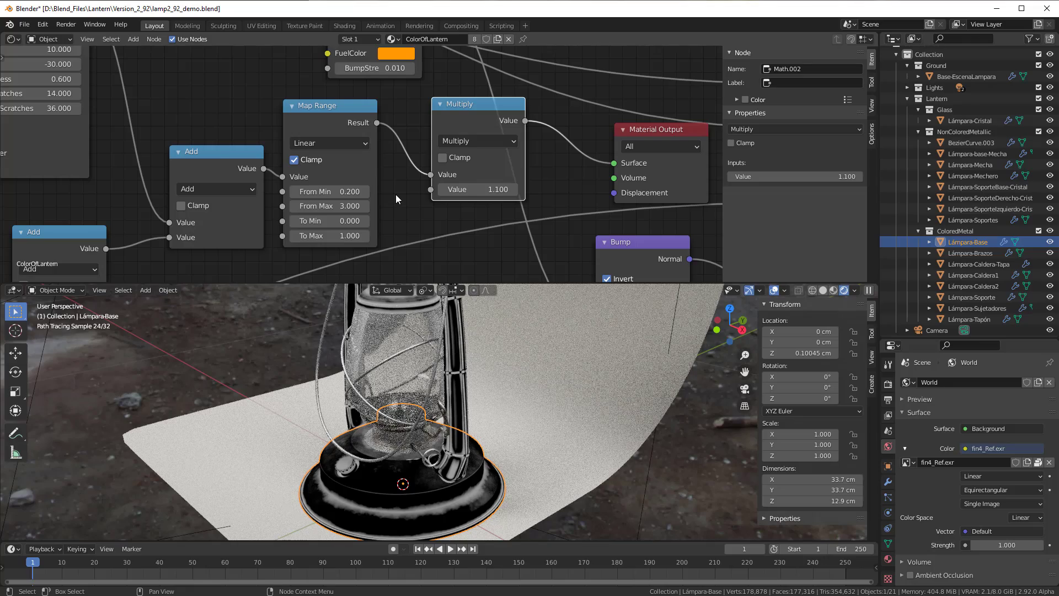
left_click_drag(331, 191, 362, 192)
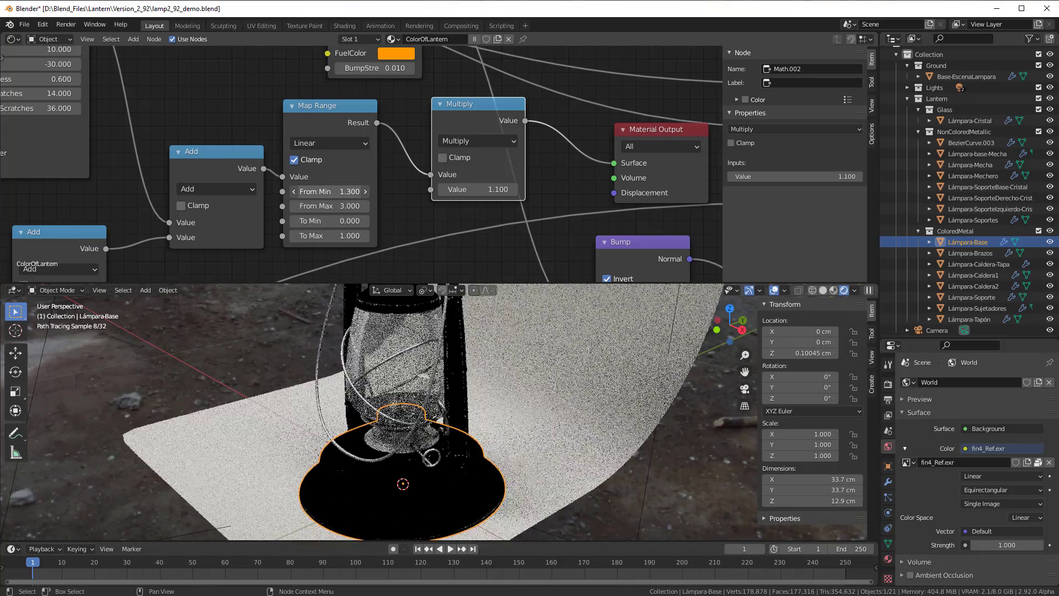
Try values of 3.000 and 1 on the Multiply node and inspect the mask around the lantern's base
scroll(449, 367, "up", 2)
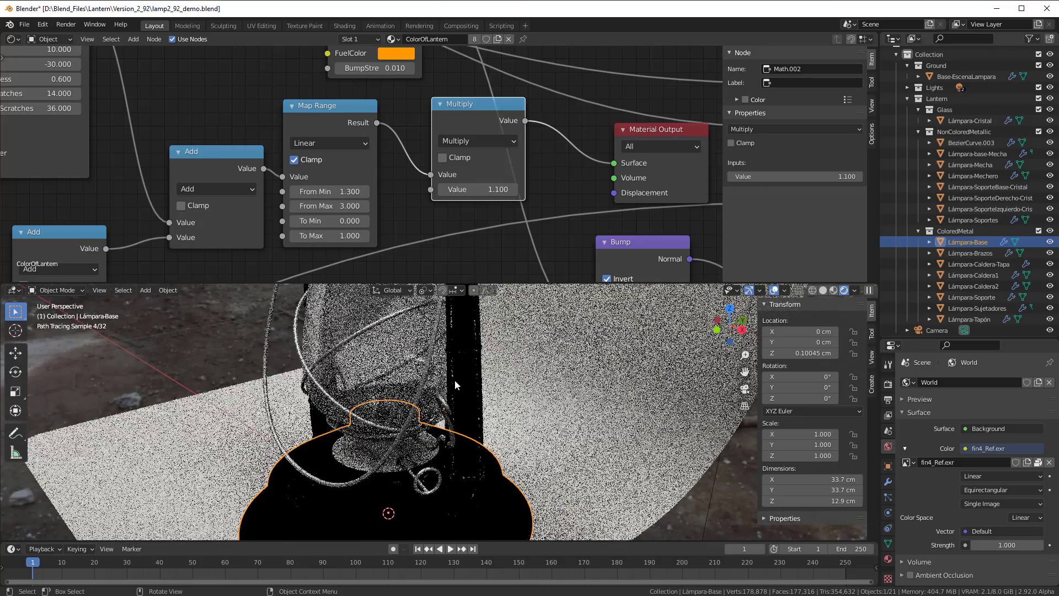
left_click_drag(473, 195, 499, 194)
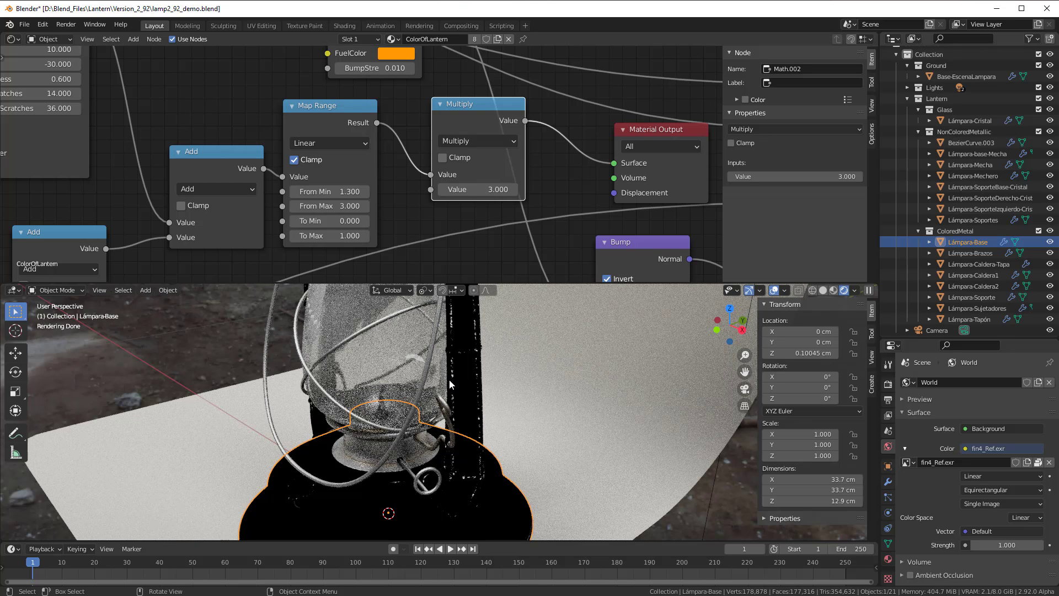
left_click(485, 189)
type("1")
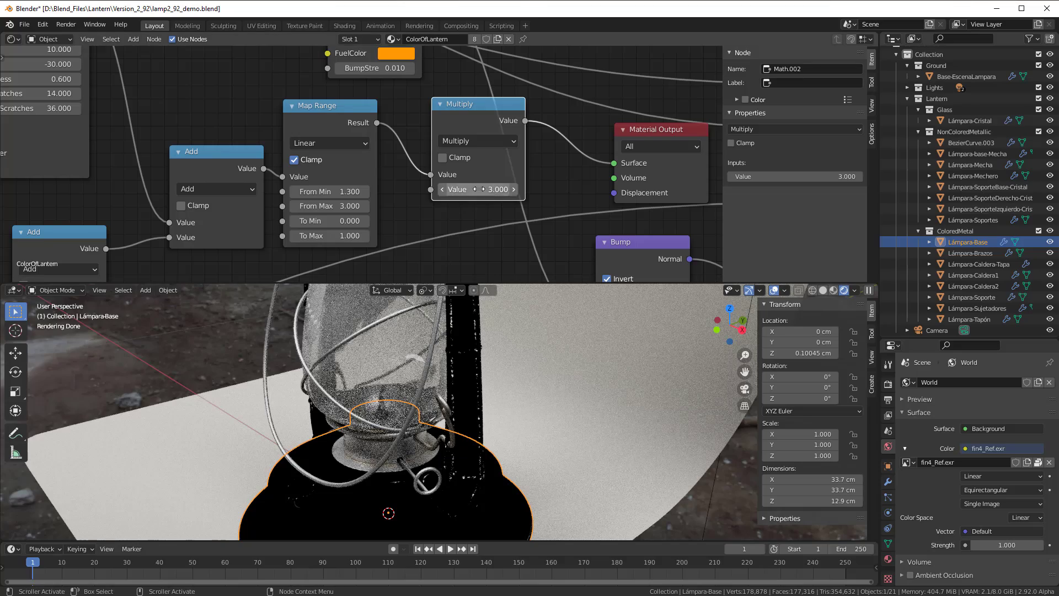
key("Return")
Set the Multiply node's value to 1.500 and the Map Range node's From Min to 0.400
left_click(478, 189)
type("1.5")
key("Return")
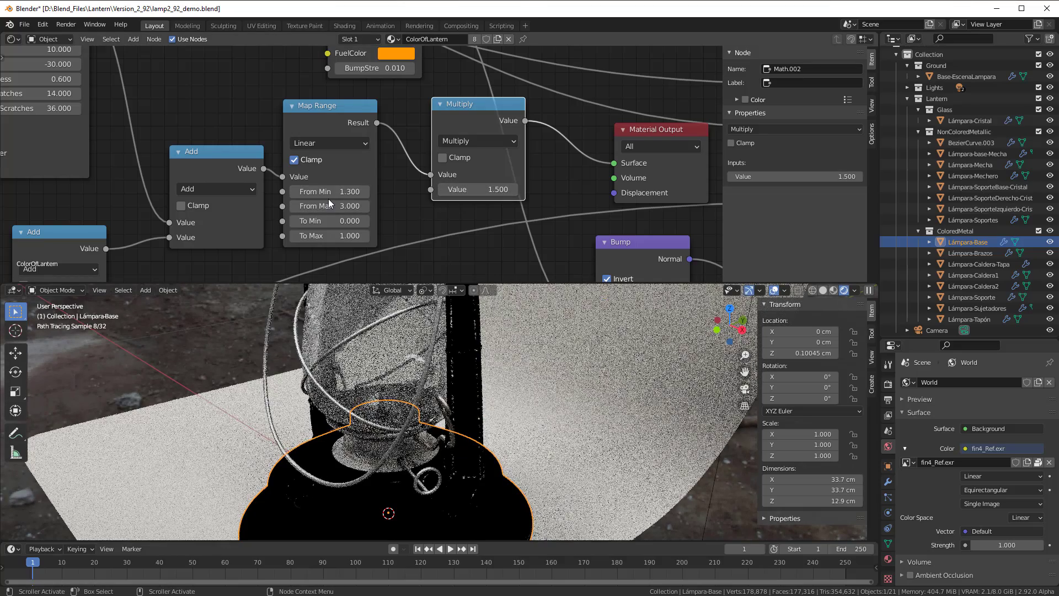
left_click_drag(330, 192, 295, 191)
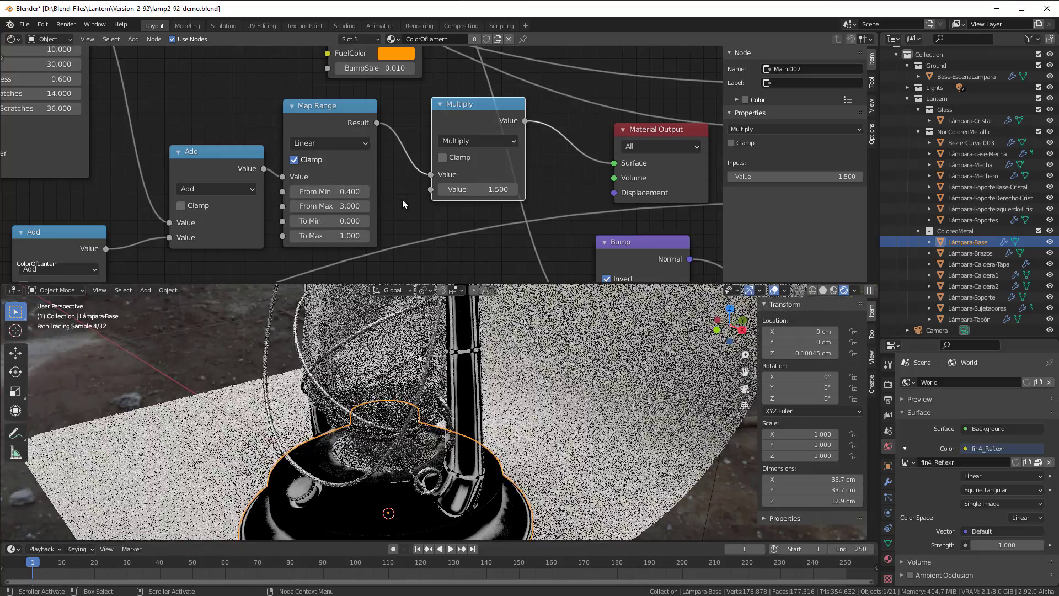
Move the two Add nodes, the Map Range node and the Multiply node into free space above the EdgewearAndScratches and Fuel groups
scroll(403, 201, "down", 5)
middle_click_drag(391, 197, 387, 253)
left_click_drag(241, 247, 250, 72)
left_click_drag(296, 213, 301, 76)
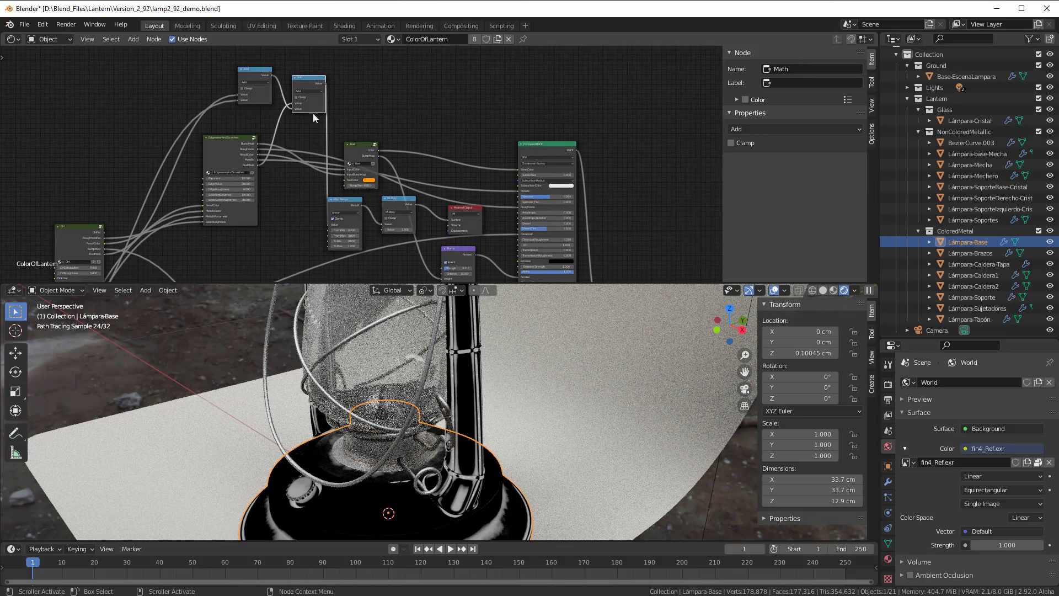
left_click_drag(335, 203, 345, 69)
left_click_drag(392, 199, 412, 84)
scroll(429, 165, "up", 4)
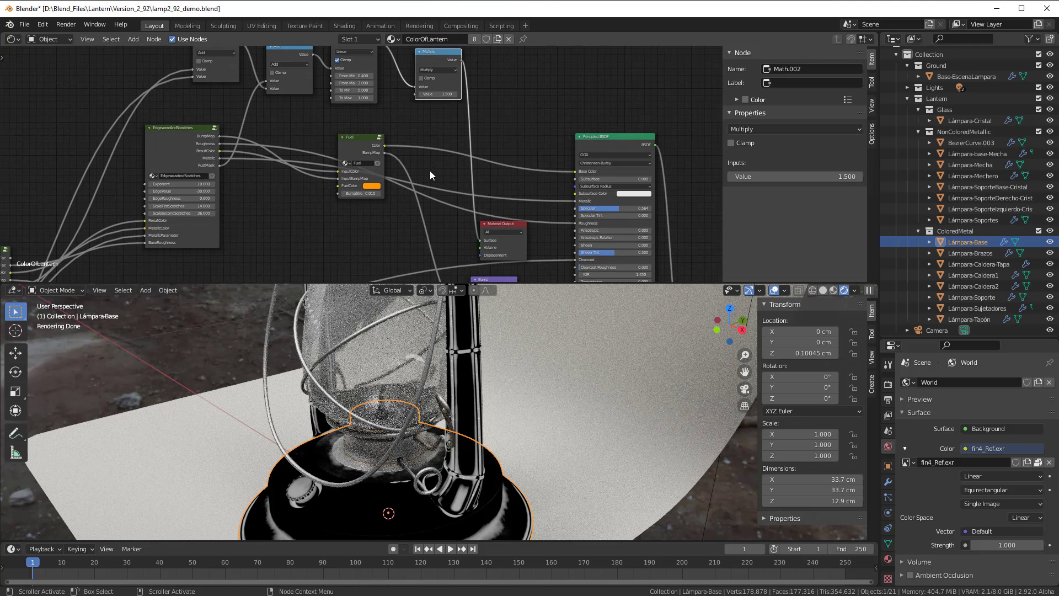
middle_click_drag(429, 179, 446, 273)
scroll(446, 272, "up", 1)
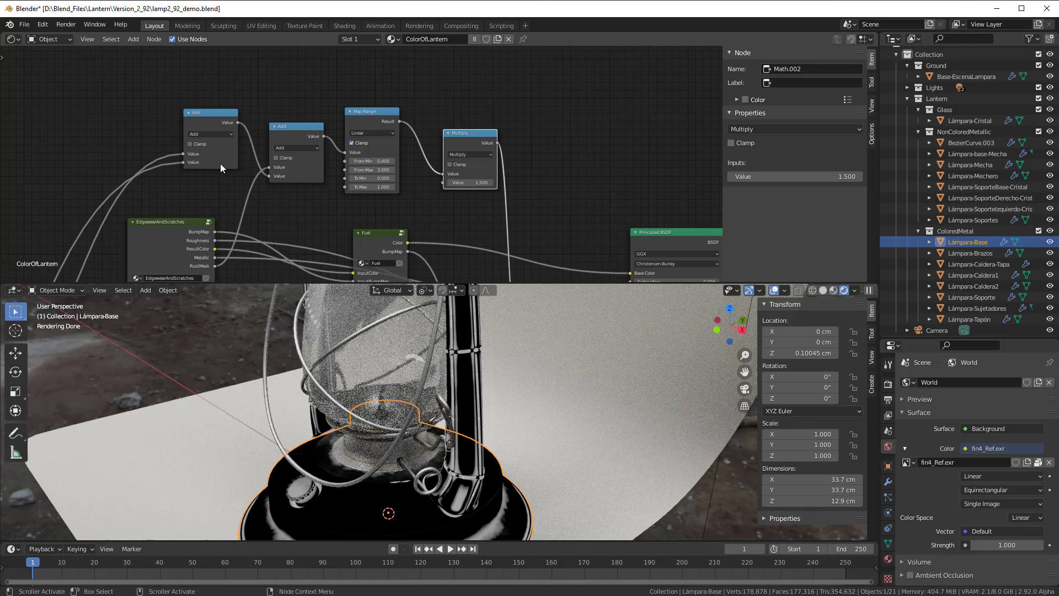
Combine the two Add nodes, the Map Range node and the Multiply node into one node group
left_click_drag(178, 84, 467, 204)
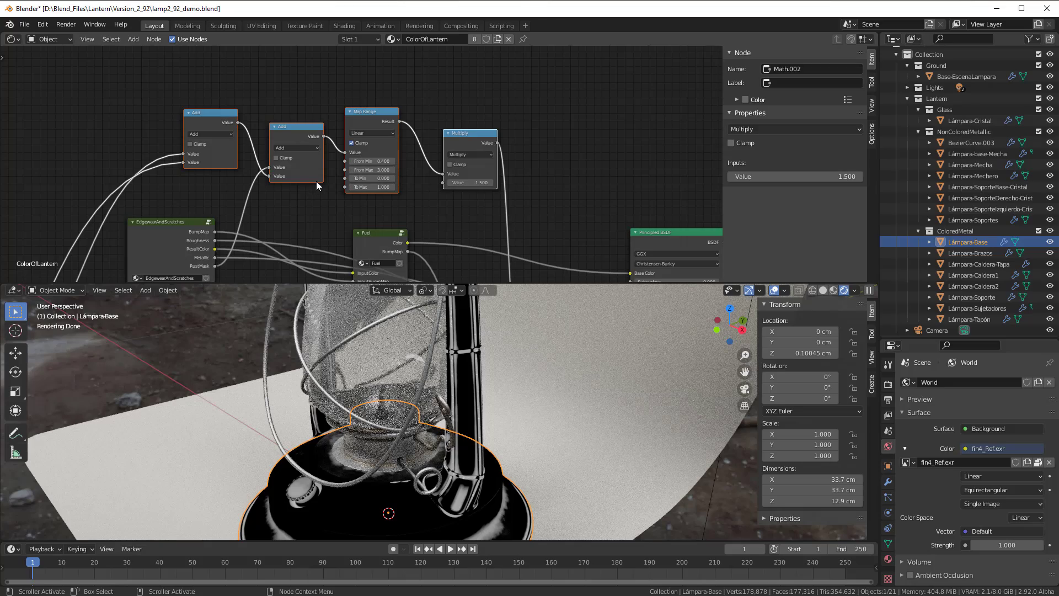
key("ctrl+g")
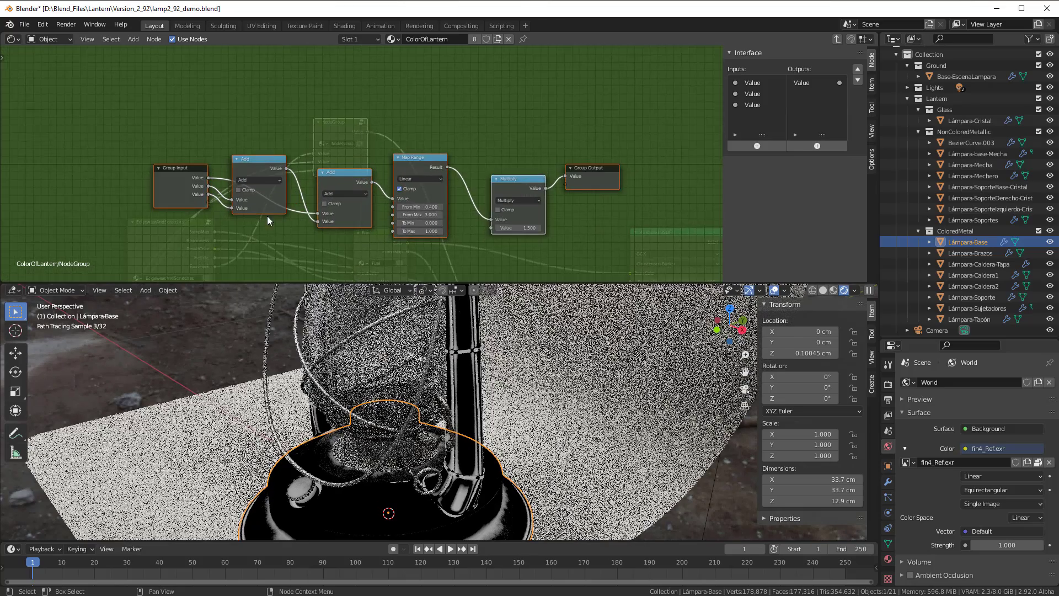
key("g")
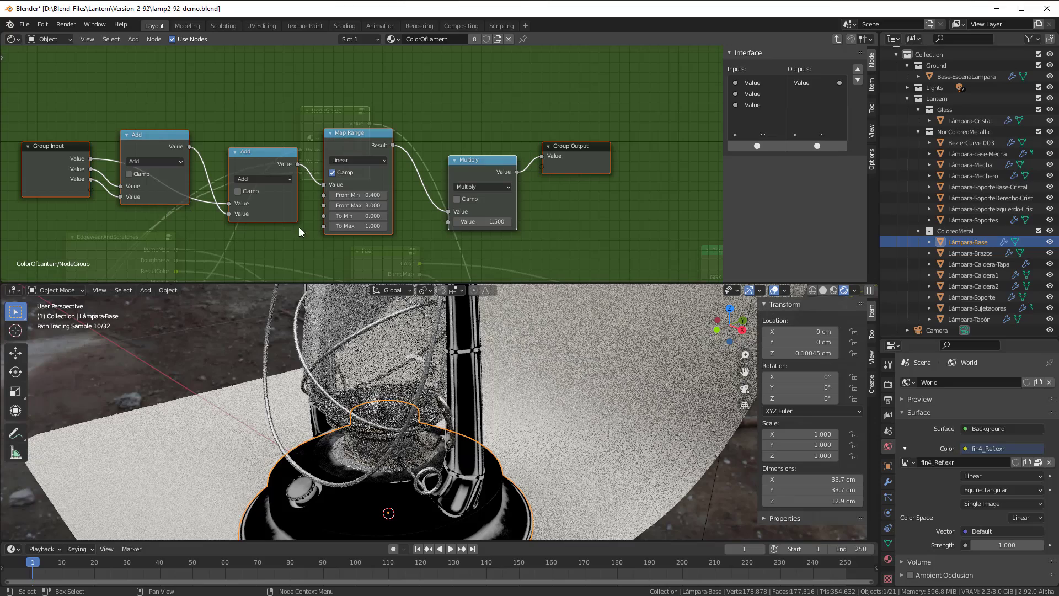
Spread out the nodes inside the group, moving Group Input away from the Add nodes and Map Range closer to Multiply
left_click(567, 160)
scroll(478, 234, "down", 2)
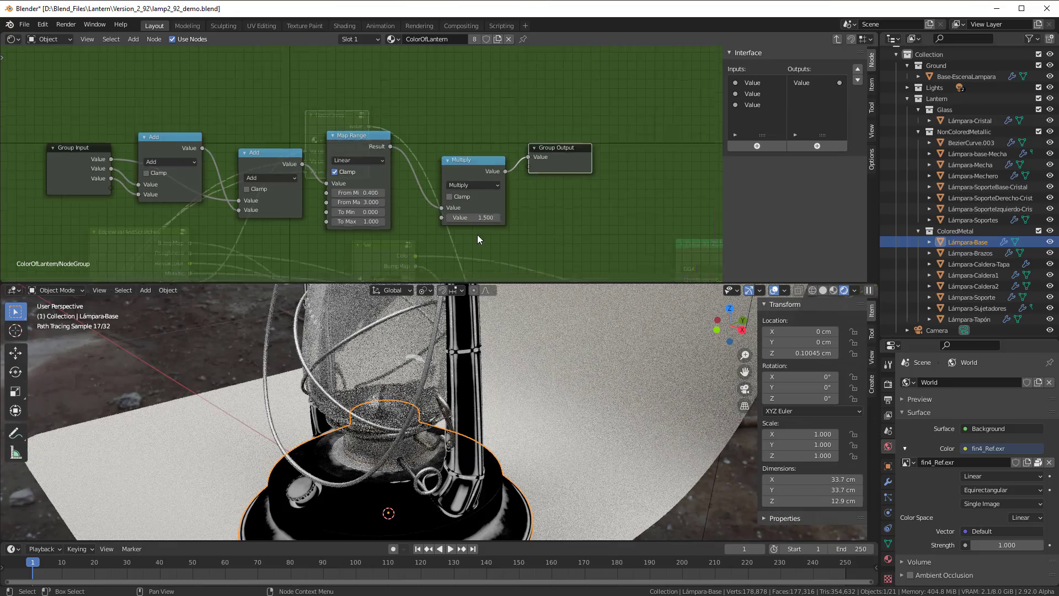
middle_click_drag(403, 260, 458, 245)
scroll(458, 245, "up", 1)
scroll(331, 238, "up", 1)
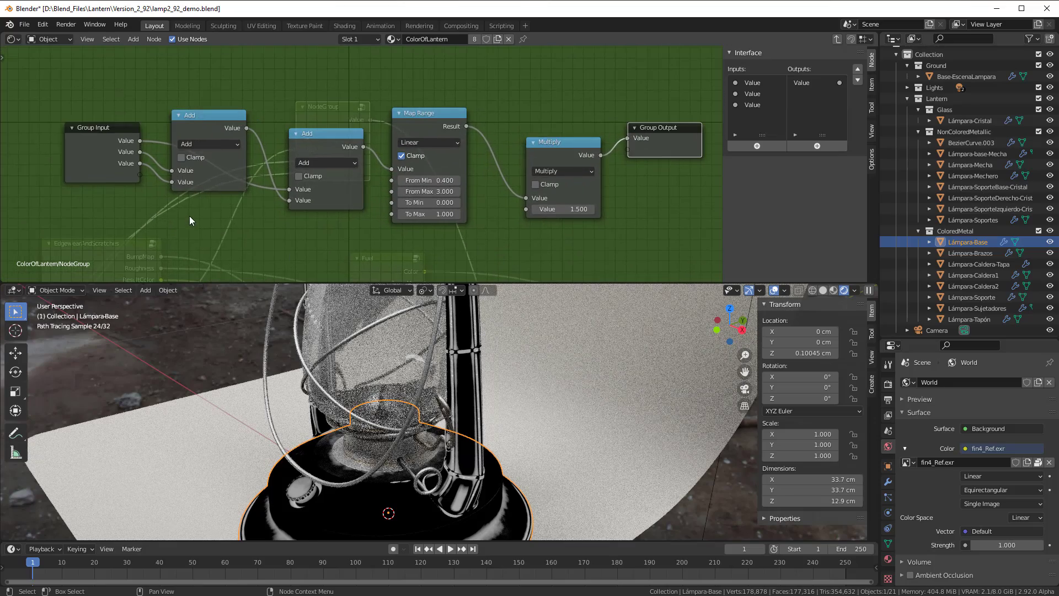
left_click_drag(107, 160, 59, 195)
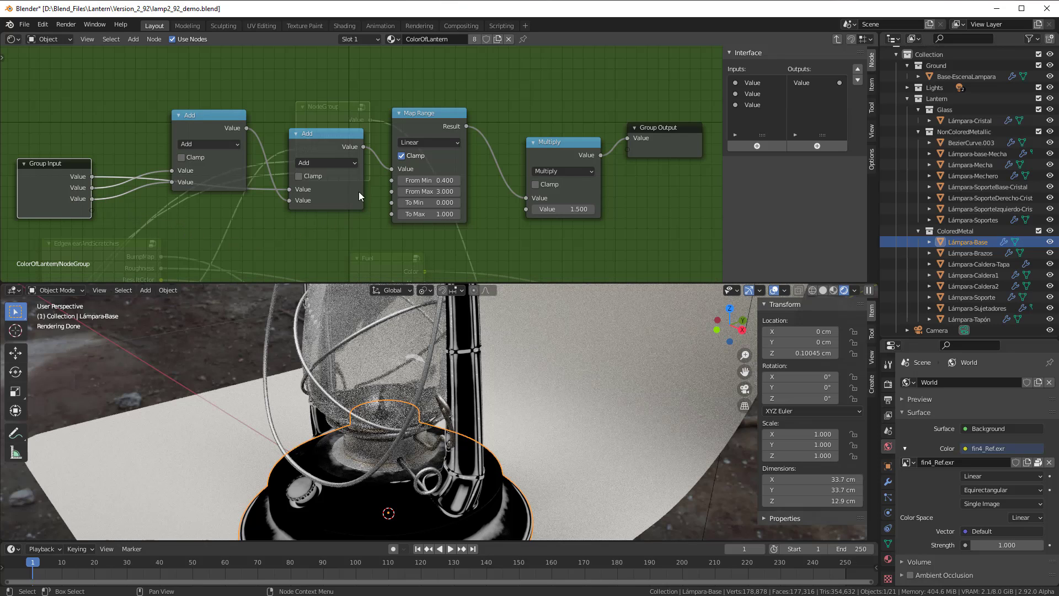
left_click_drag(413, 123, 429, 138)
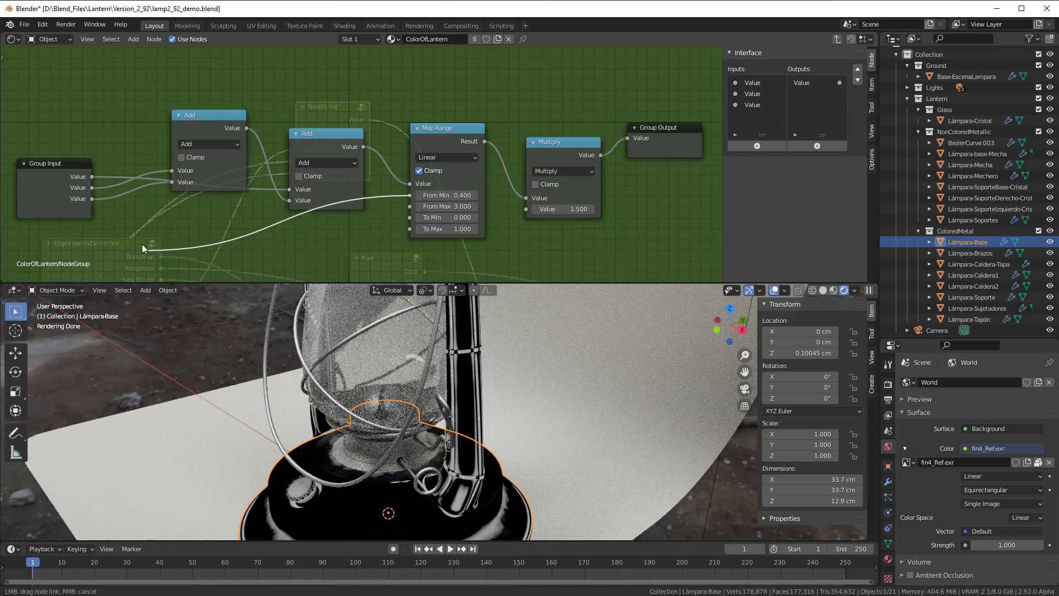
Expose the Map Range node's From Min as a group input and rename it RustArea
left_click_drag(142, 245, 91, 210)
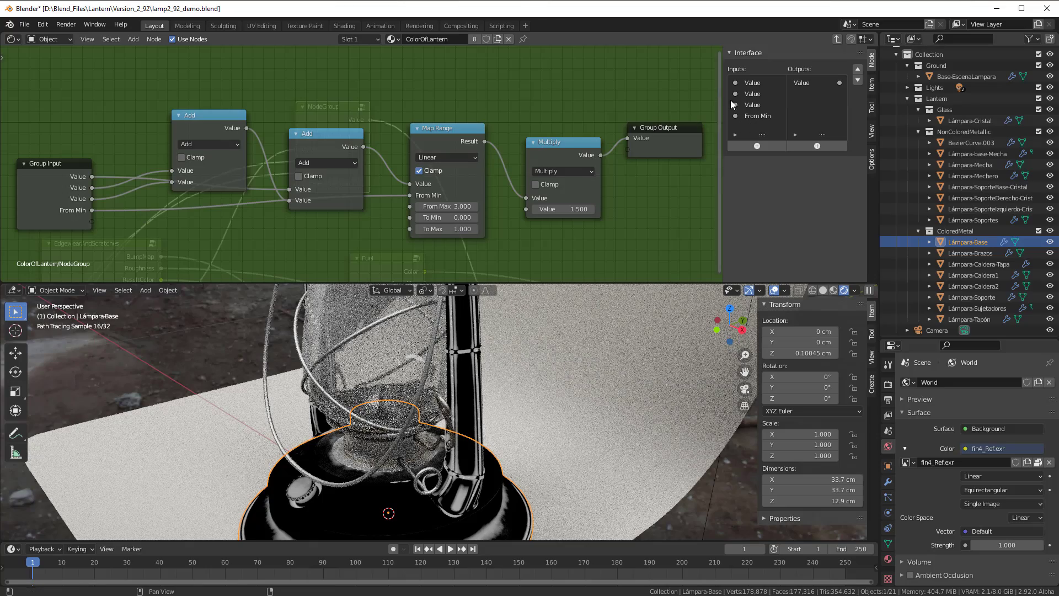
left_click(758, 117)
left_click(783, 160)
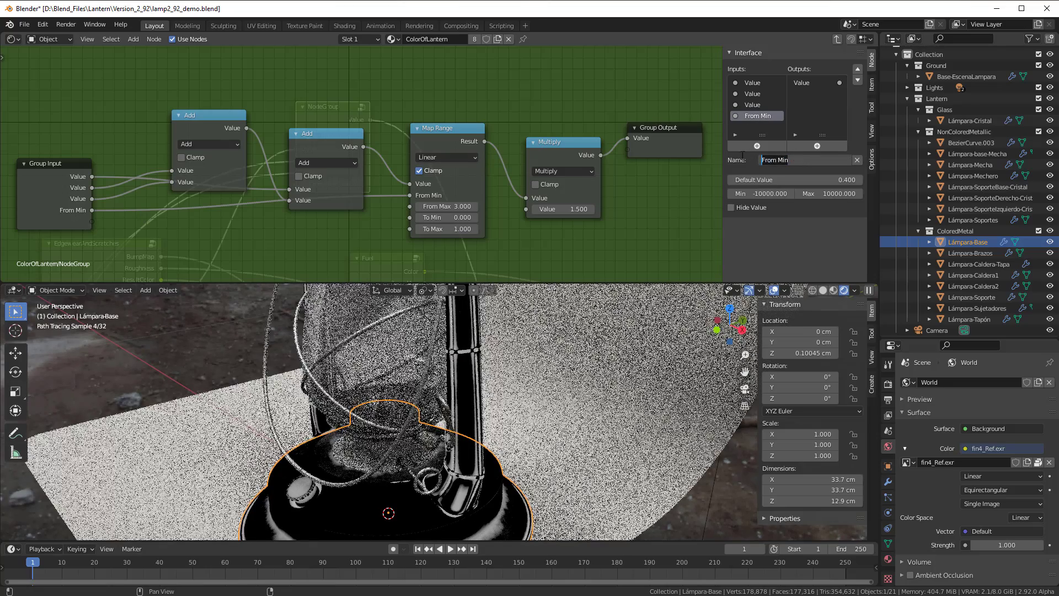
left_click_drag(788, 160, 740, 147)
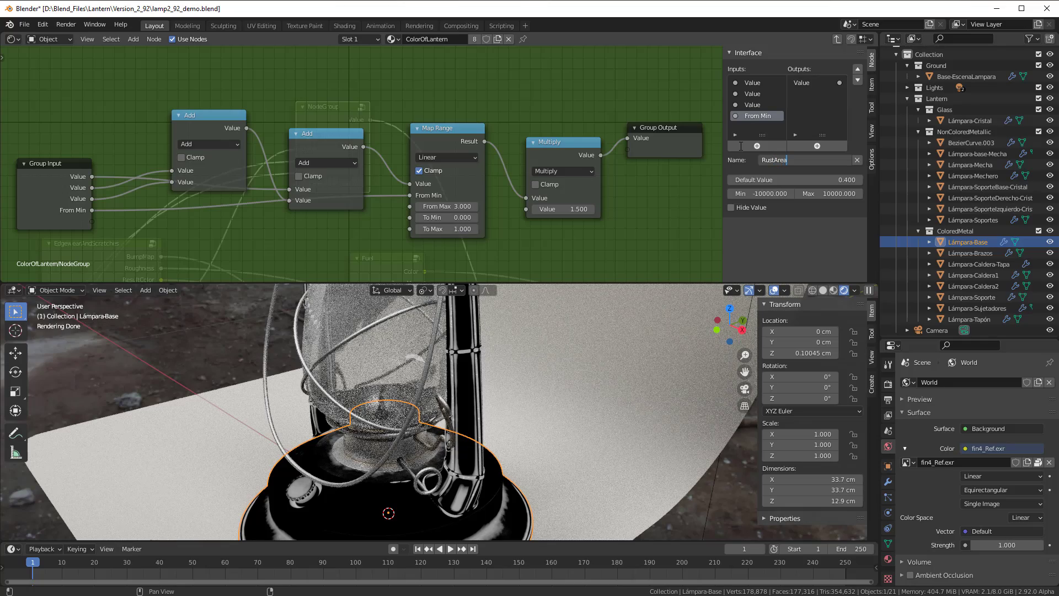
key("Return")
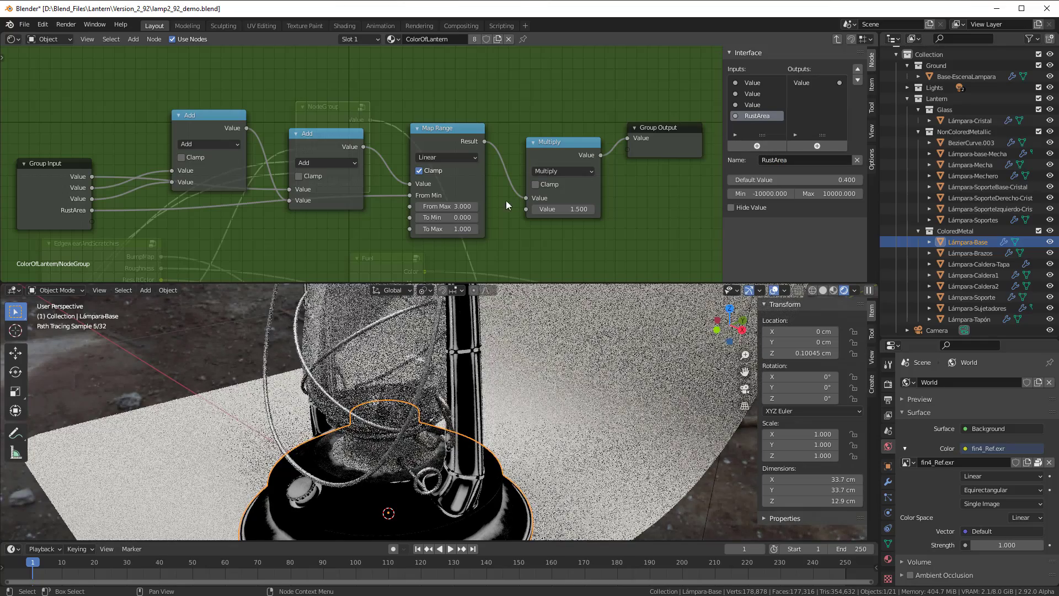
Expose the Multiply node's second value as a group input and rename it Strength
left_click_drag(526, 209, 94, 224)
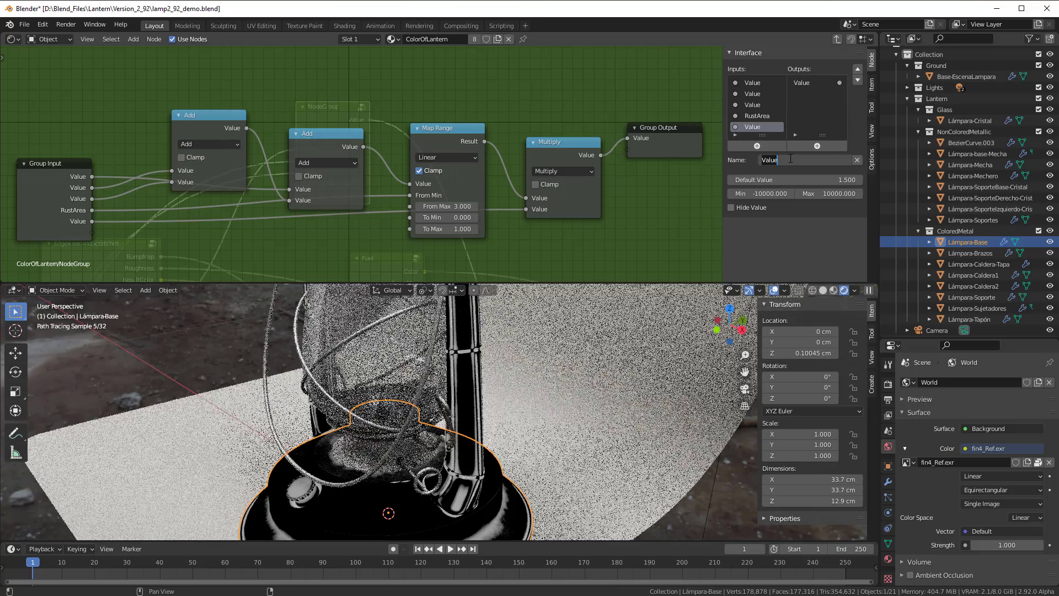
type("Strength")
key("Return")
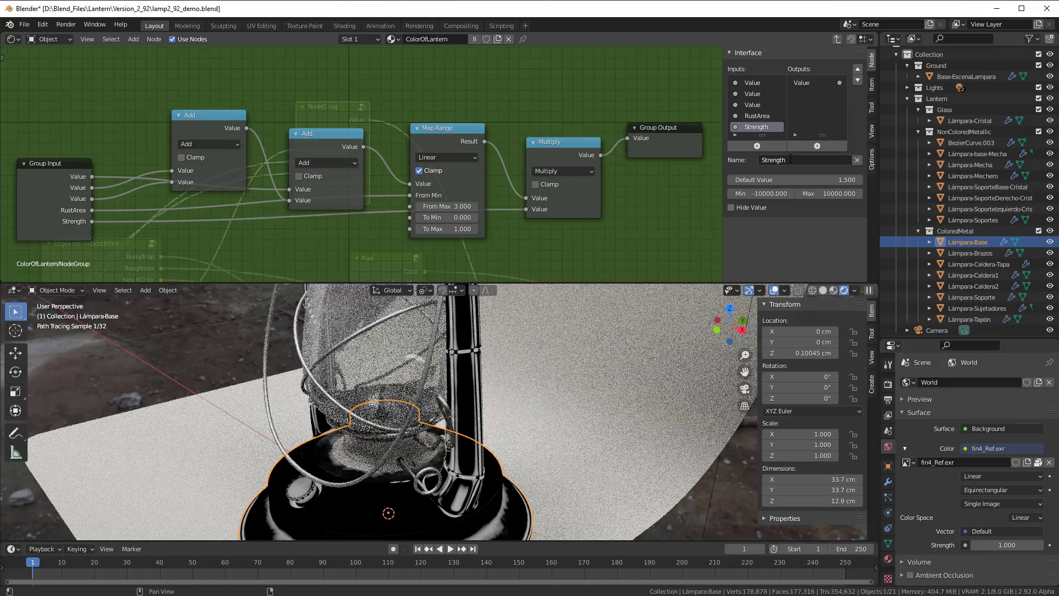
Shift the Group Output node slightly and rename the group's output RustMask
left_click_drag(650, 137, 657, 144)
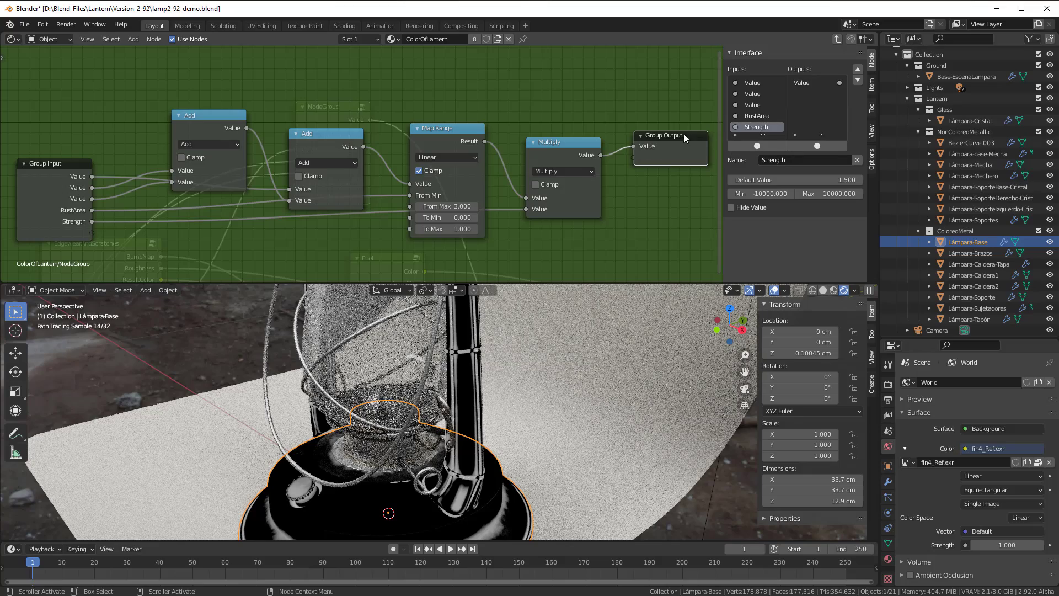
left_click(796, 84)
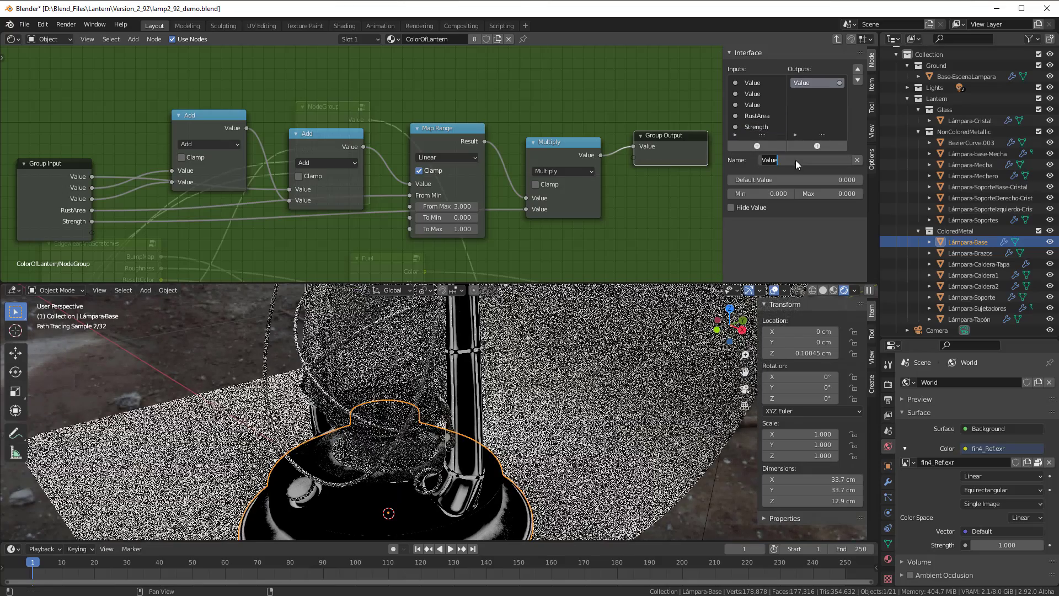
left_click(796, 159)
type("Rust")
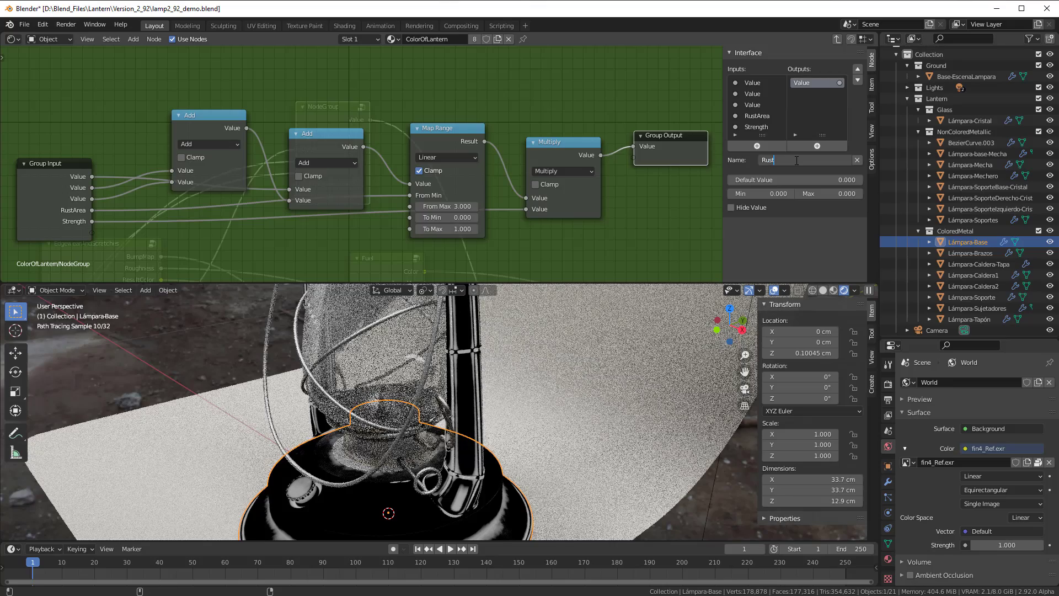
type("MAsk")
key("Return")
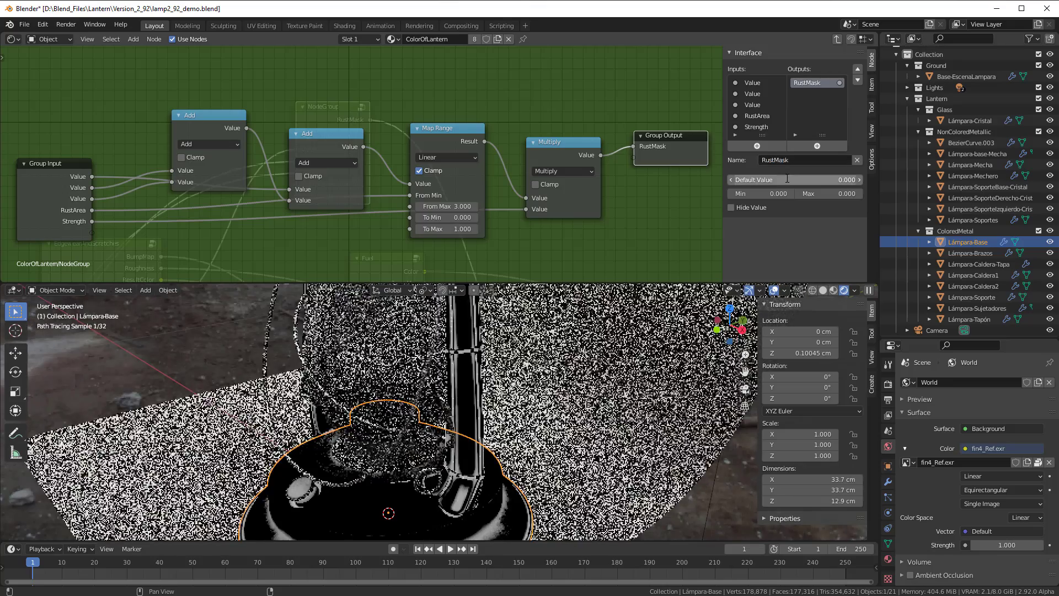
Exit the group and move the NodeGroup node into the open space below and beside the EdgewearAndScratches node
key("Return")
scroll(636, 206, "up", 1)
scroll(637, 206, "down", 1)
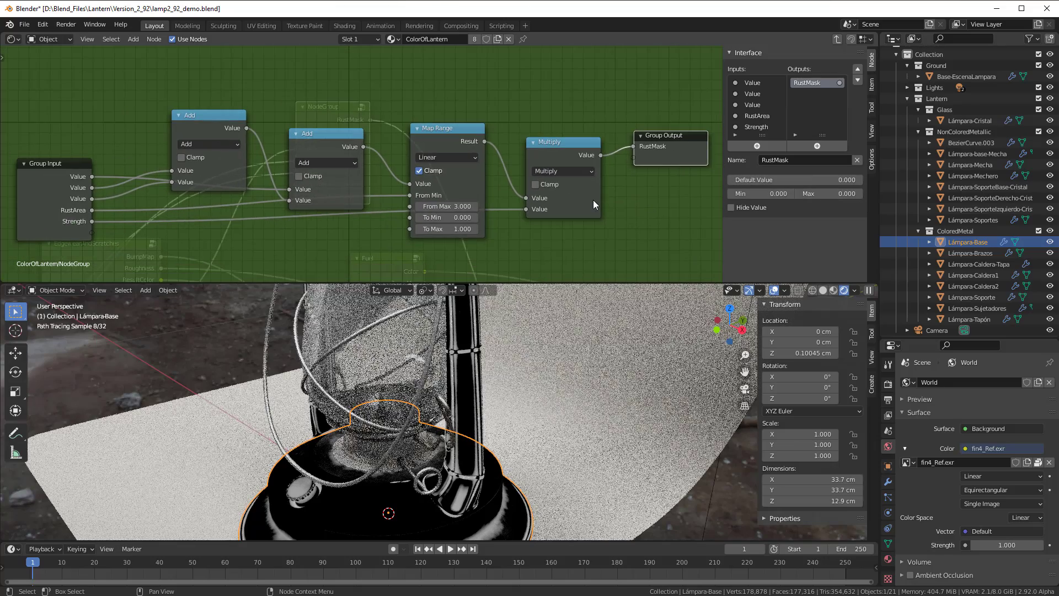
middle_click_drag(397, 213, 560, 186)
scroll(278, 205, "up", 2)
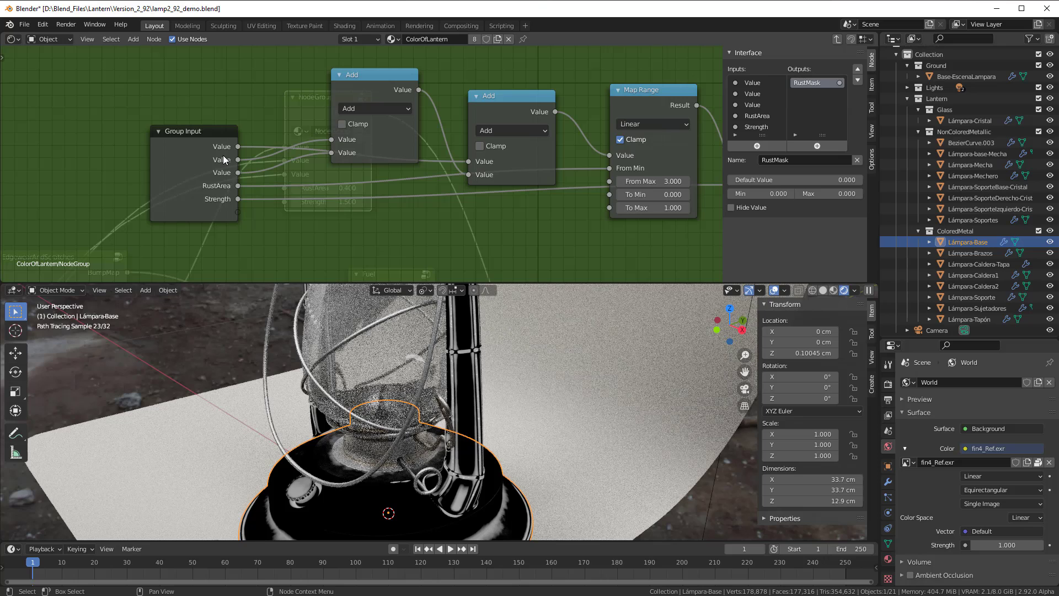
key("Tab")
scroll(253, 183, "down", 2)
middle_click_drag(253, 183, 380, 142)
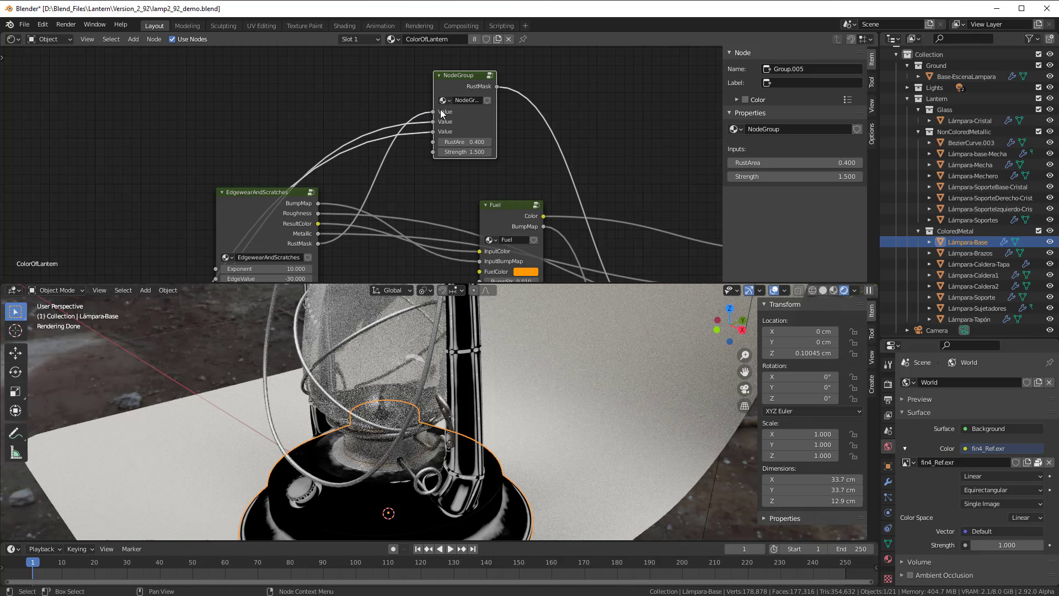
middle_click_drag(388, 182, 453, 109)
scroll(452, 120, "down", 5)
left_click_drag(466, 66, 418, 236)
middle_click_drag(453, 263, 537, 154)
scroll(494, 181, "up", 1)
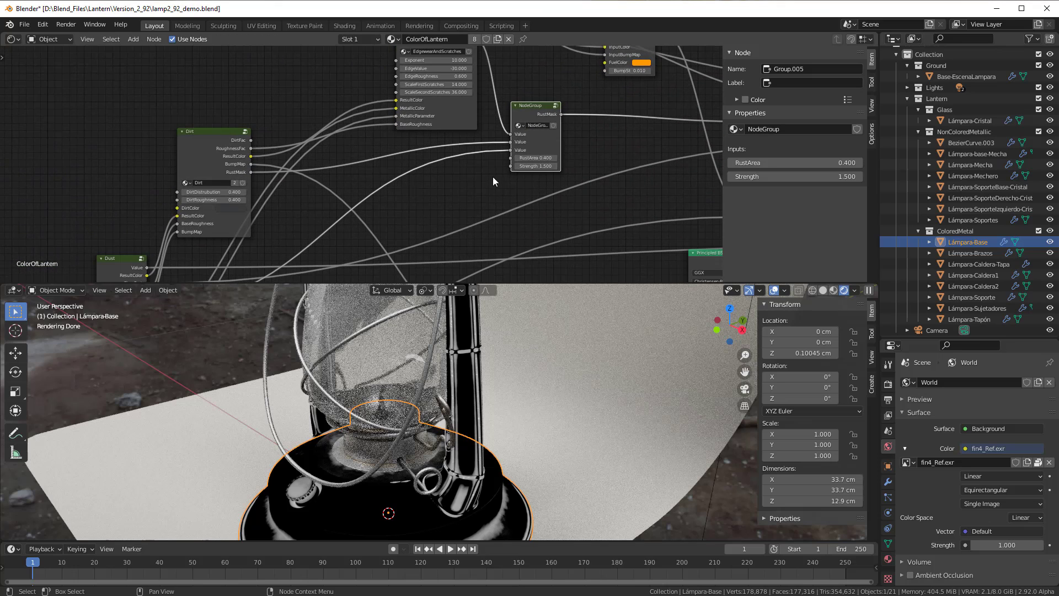
middle_click_drag(459, 187, 363, 264)
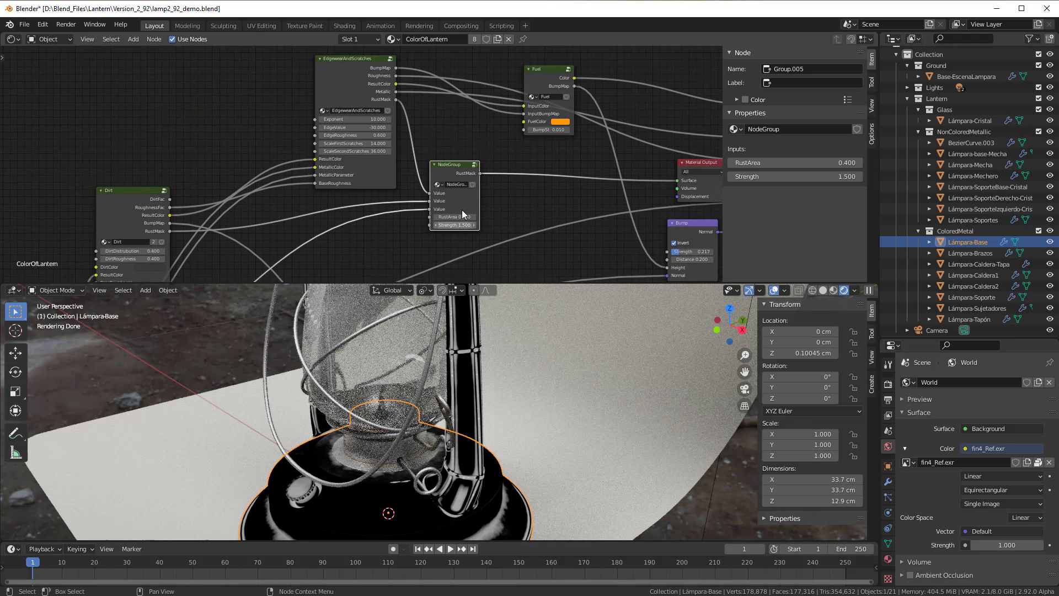
Reopen the node group for editing and rename its first Value input RustMaskScracthes
scroll(461, 187, "up", 1)
key("Tab")
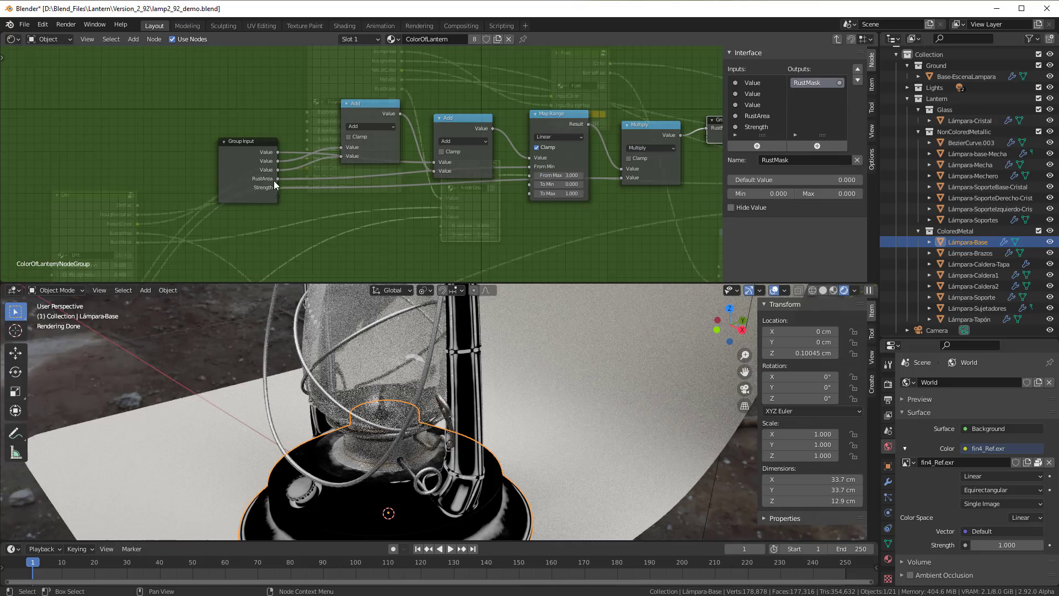
left_click(750, 81)
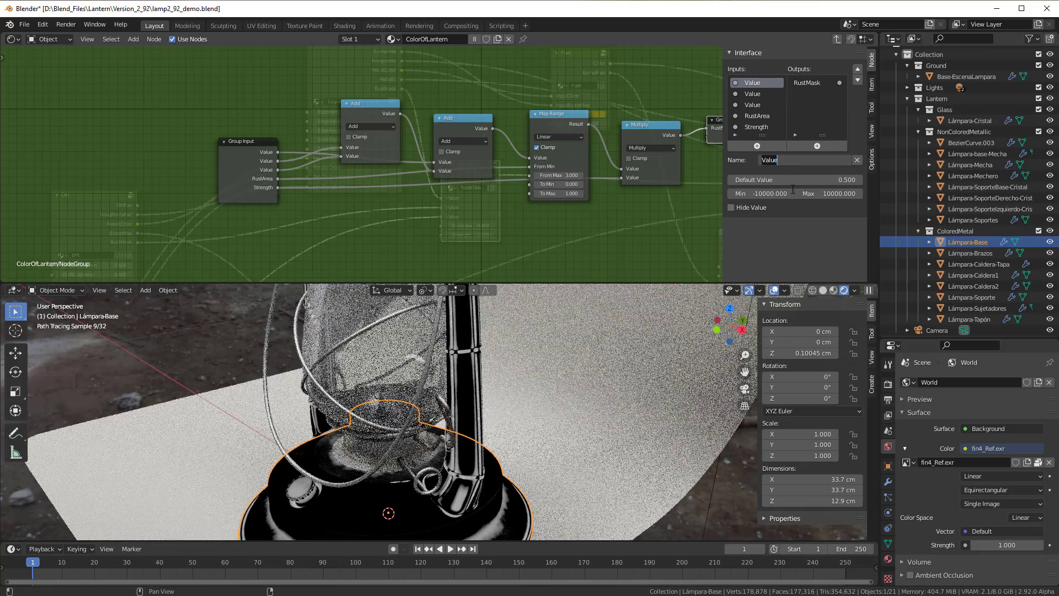
left_click(786, 160)
type("Scracthes")
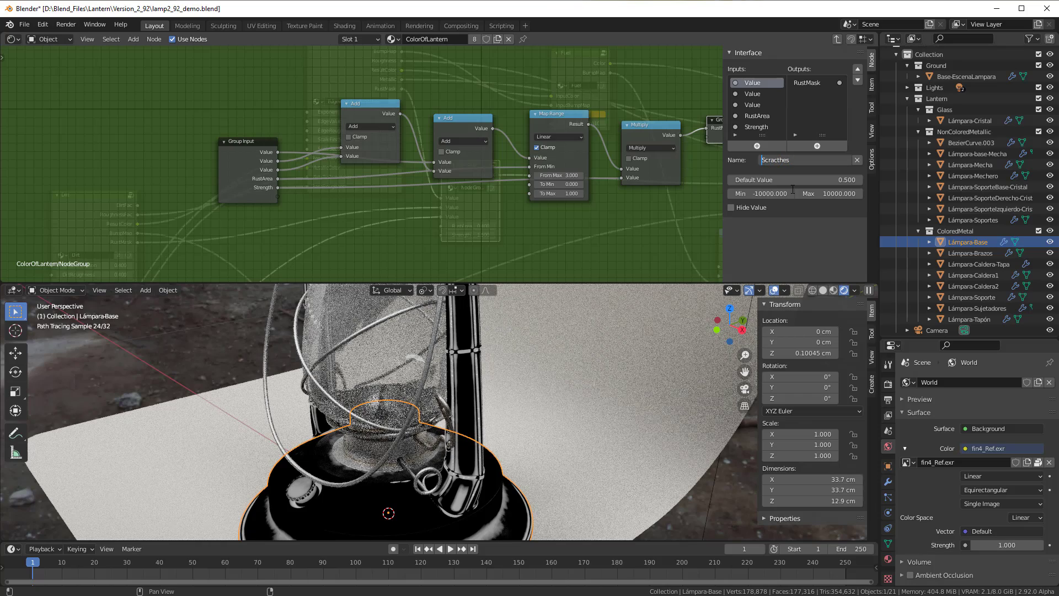
type("RustMask")
key("Return")
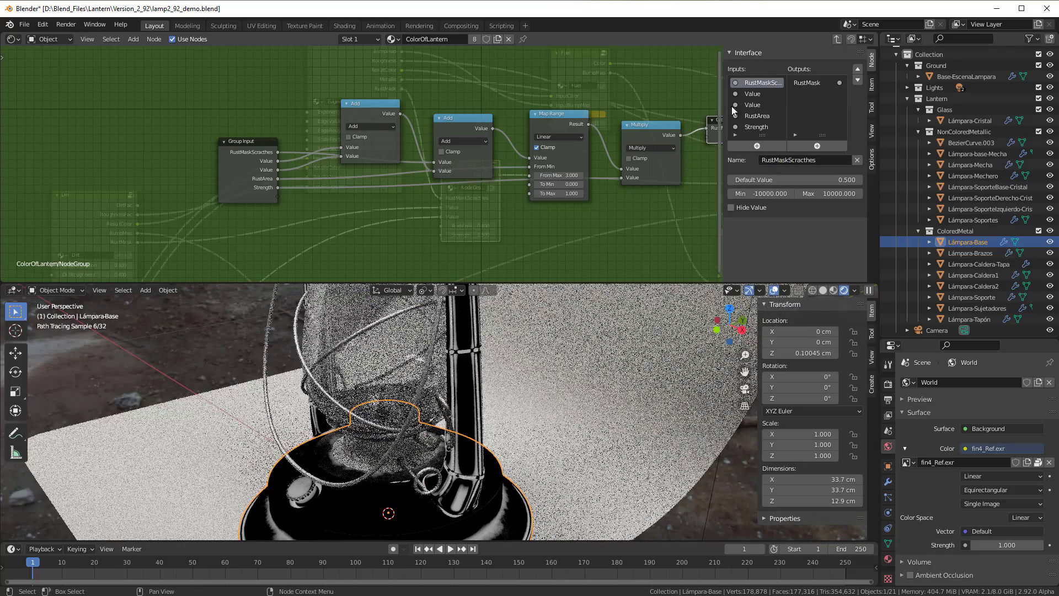
Rename the group's second Value input RustMaskDirt
left_click(753, 94)
left_click(796, 159)
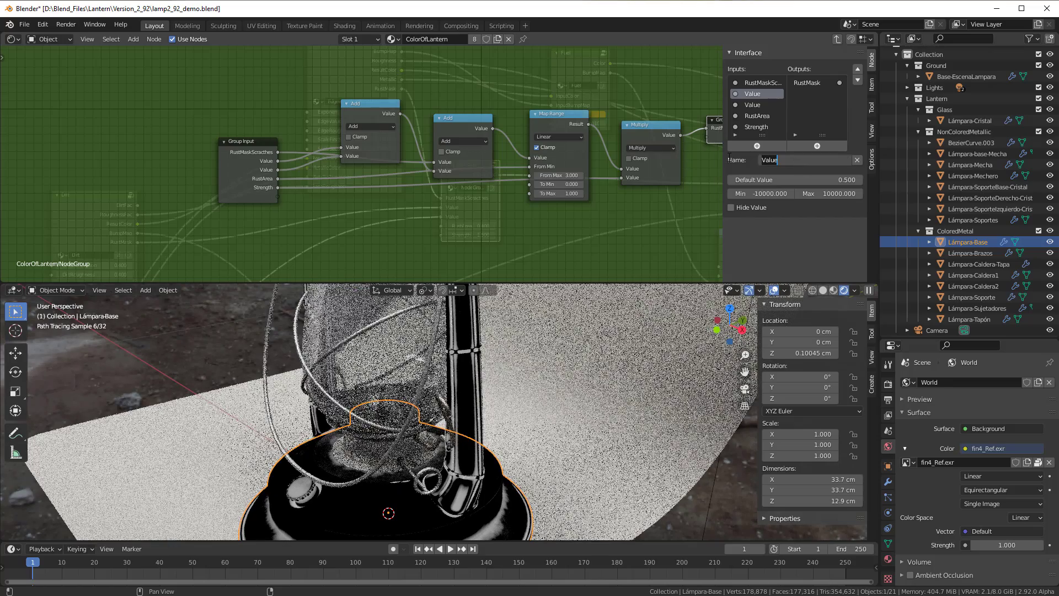
type("RustMaskD")
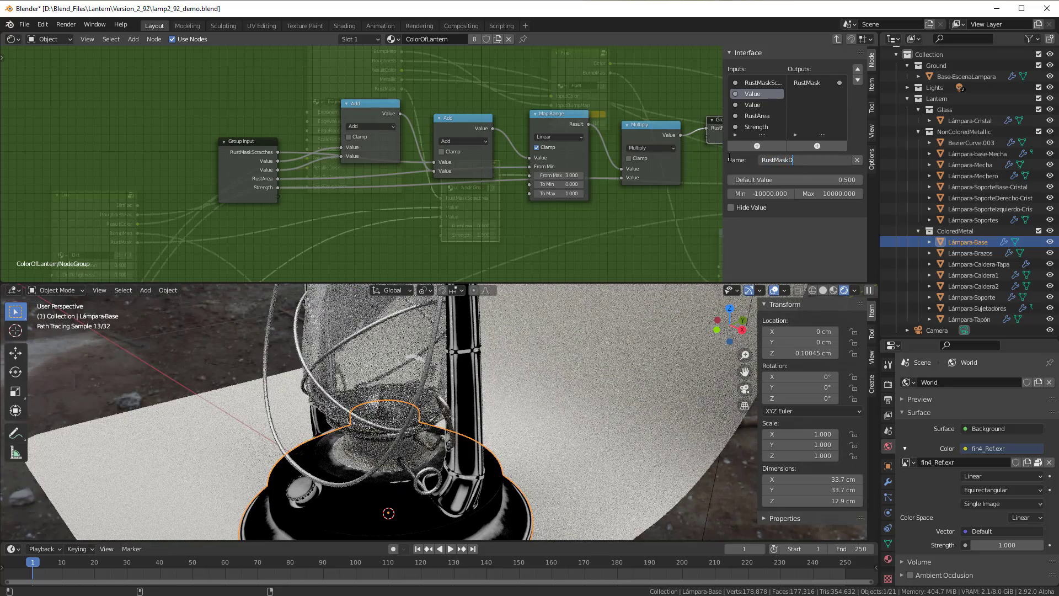
type("irt")
key("Return")
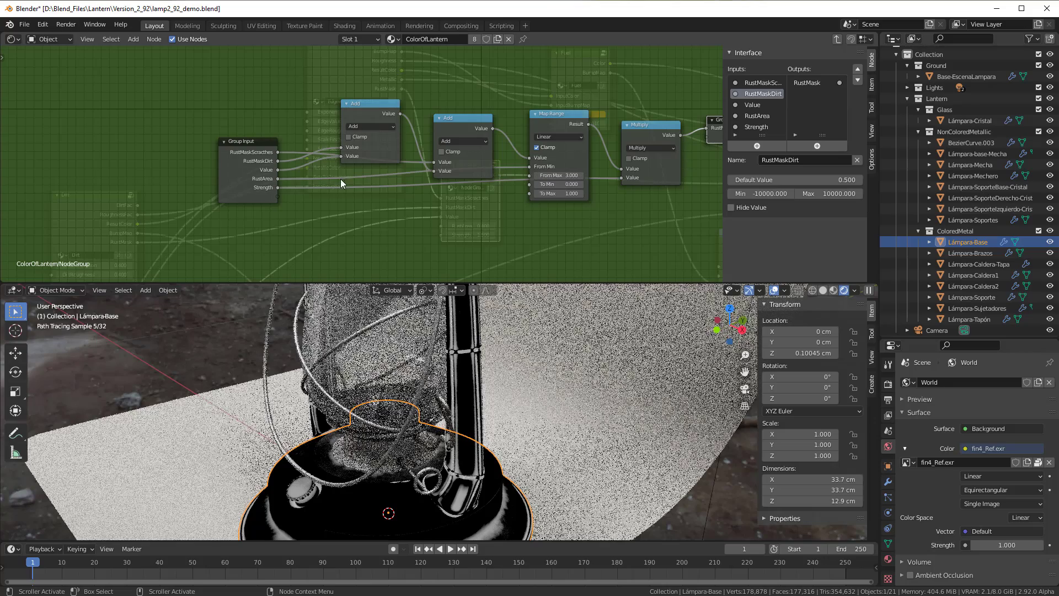
Rename the group's third Value input RustMaskDust and exit the group
left_click(753, 105)
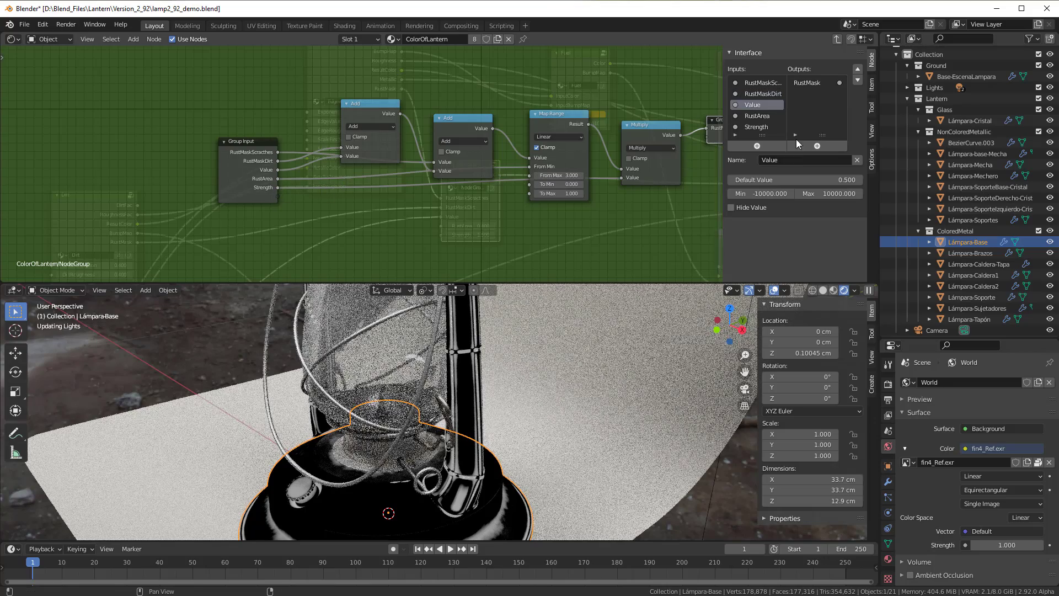
left_click(799, 158)
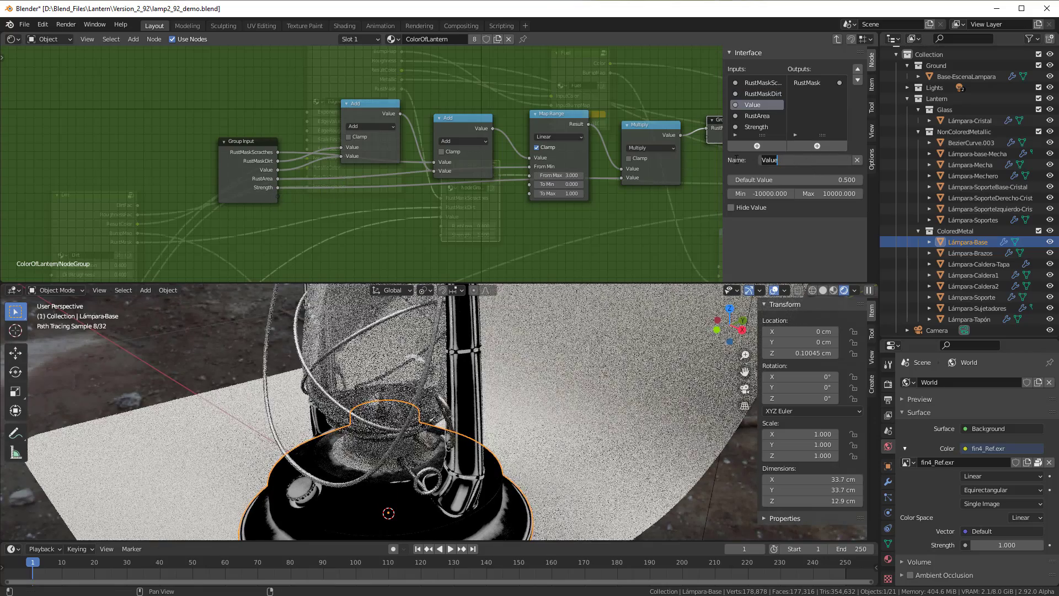
type("RustMaskDust")
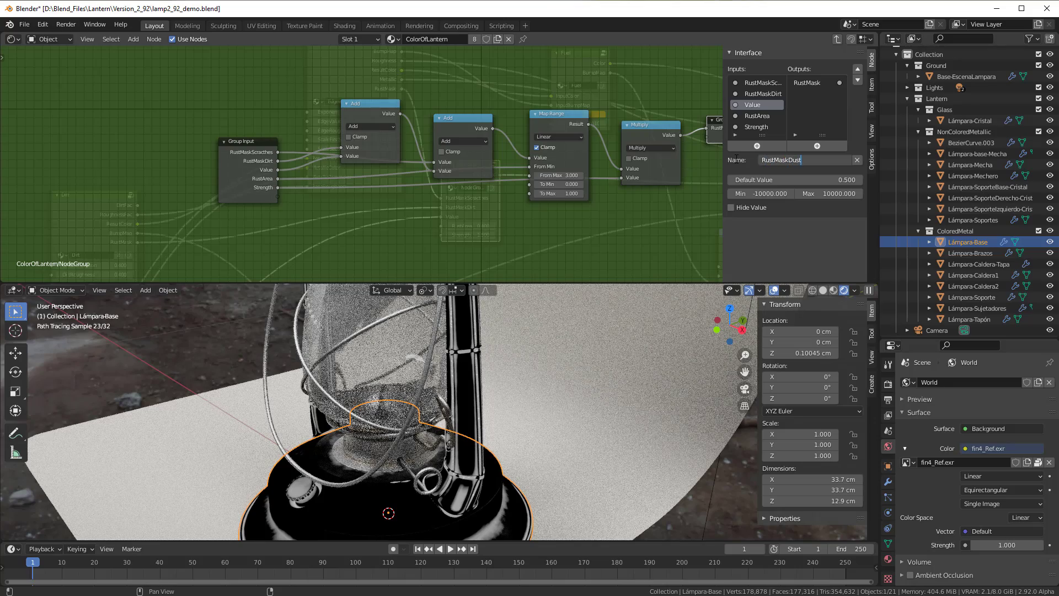
key("Return")
key("Tab")
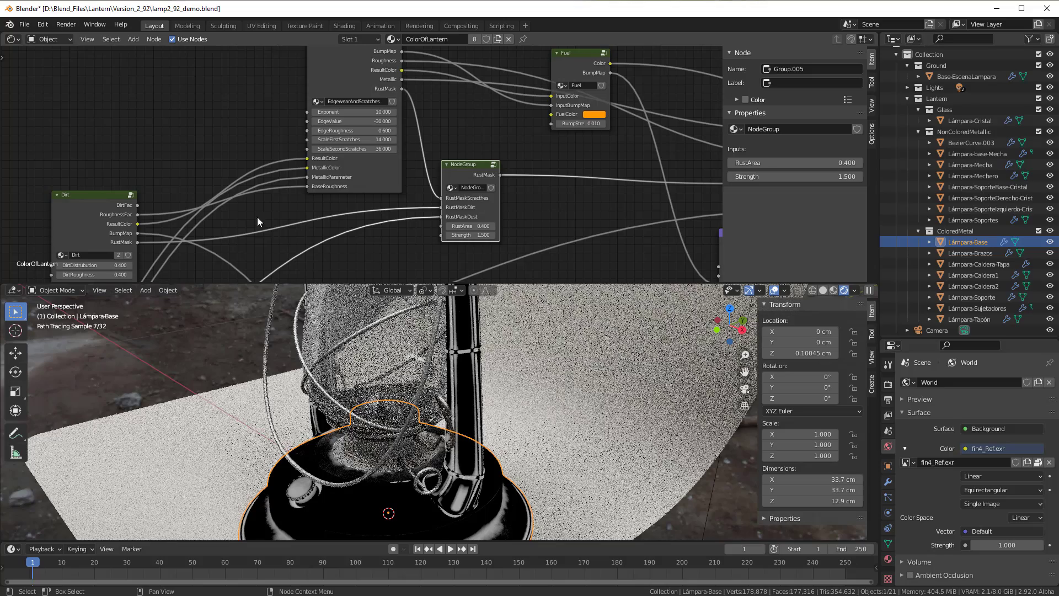
Shift the NodeGroup node slightly and set its RustArea to 0.800
scroll(339, 201, "up", 4)
middle_click_drag(388, 220, 270, 182)
scroll(276, 192, "up", 2)
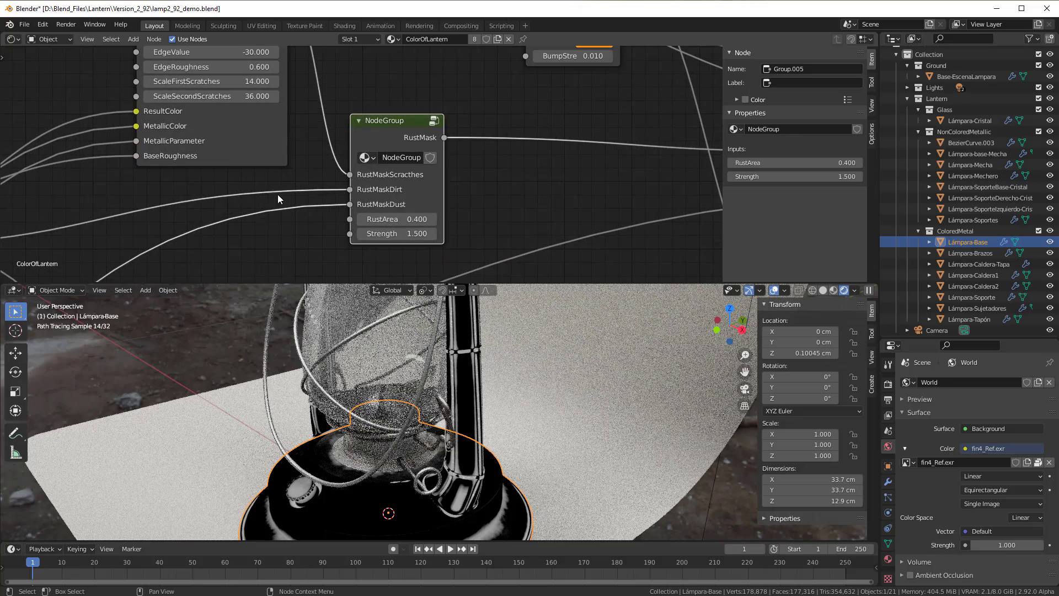
left_click_drag(363, 130, 373, 117)
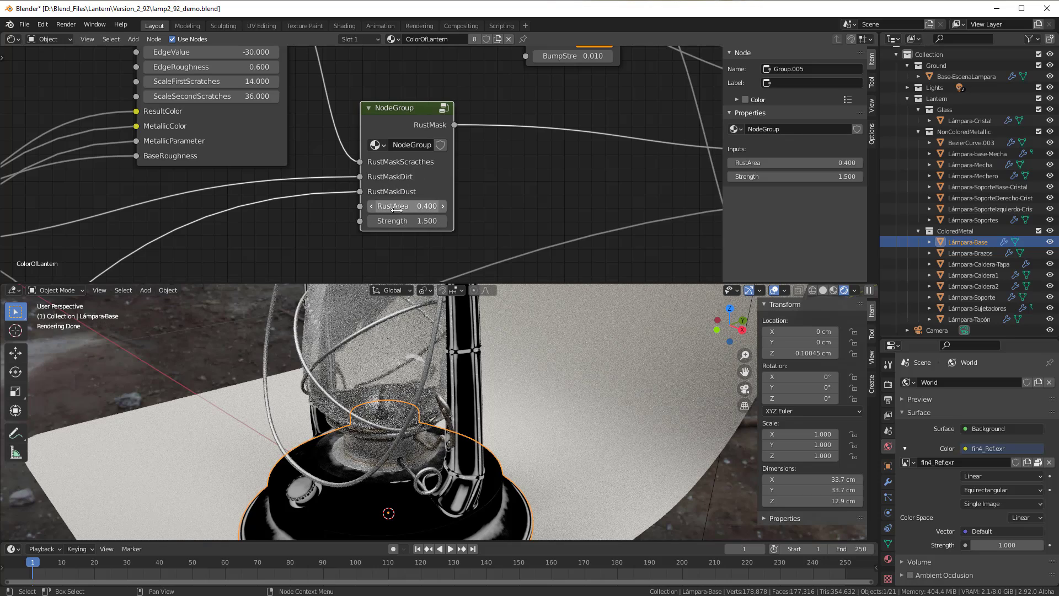
mouse_move(402, 206)
left_mouse_down()
mouse_move(469, 206)
mouse_move(331, 206)
mouse_move(452, 206)
mouse_move(336, 205)
mouse_move(452, 206)
mouse_move(408, 206)
left_mouse_up()
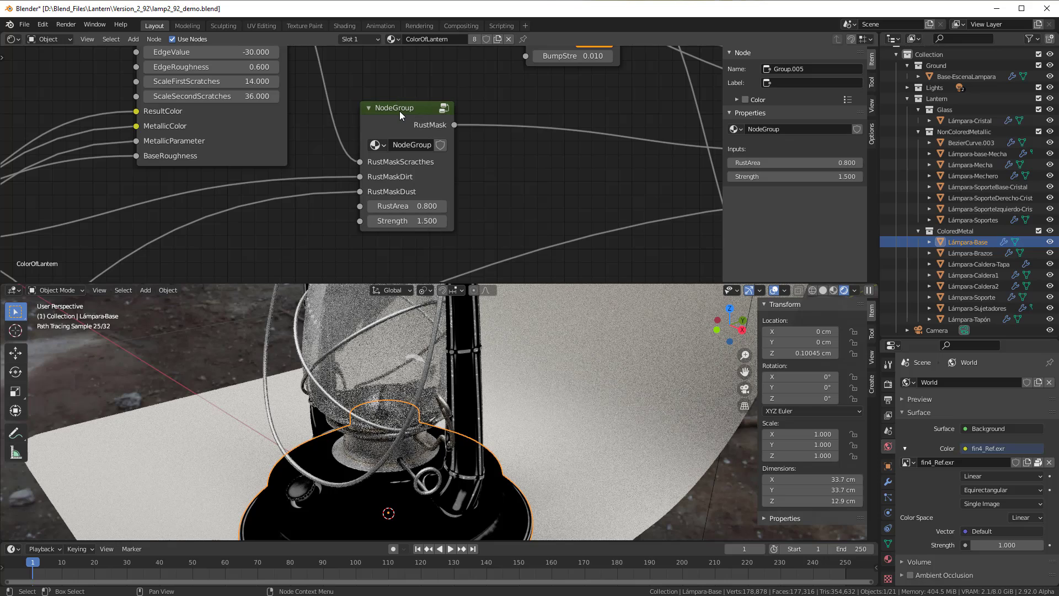
Inside the node group, rename the RustArea input RustFilter, then return to the main material tree
left_click(400, 111)
key("Tab")
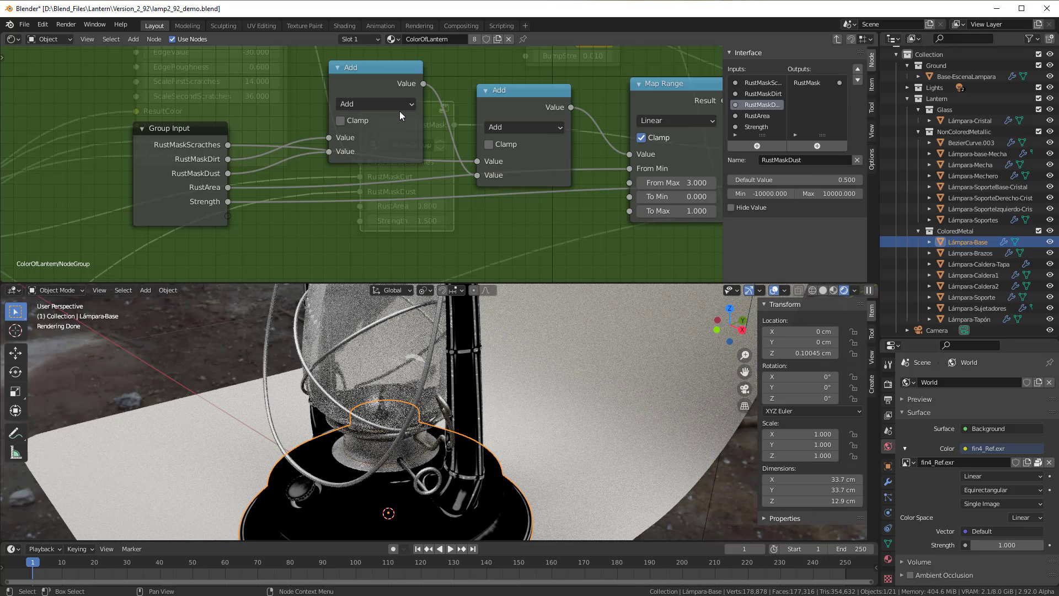
scroll(448, 200, "up", 1)
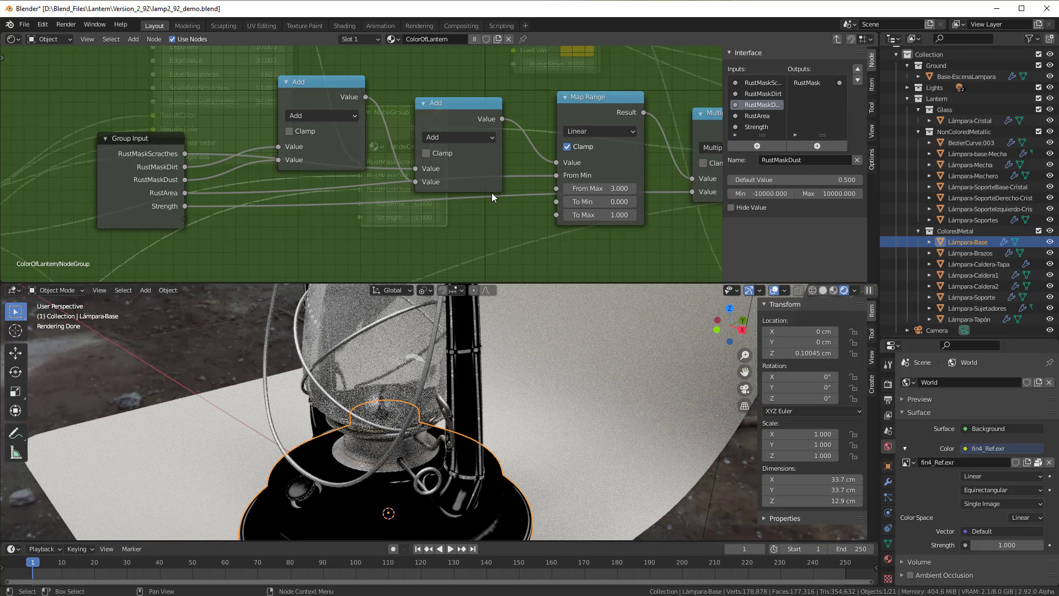
left_click(769, 116)
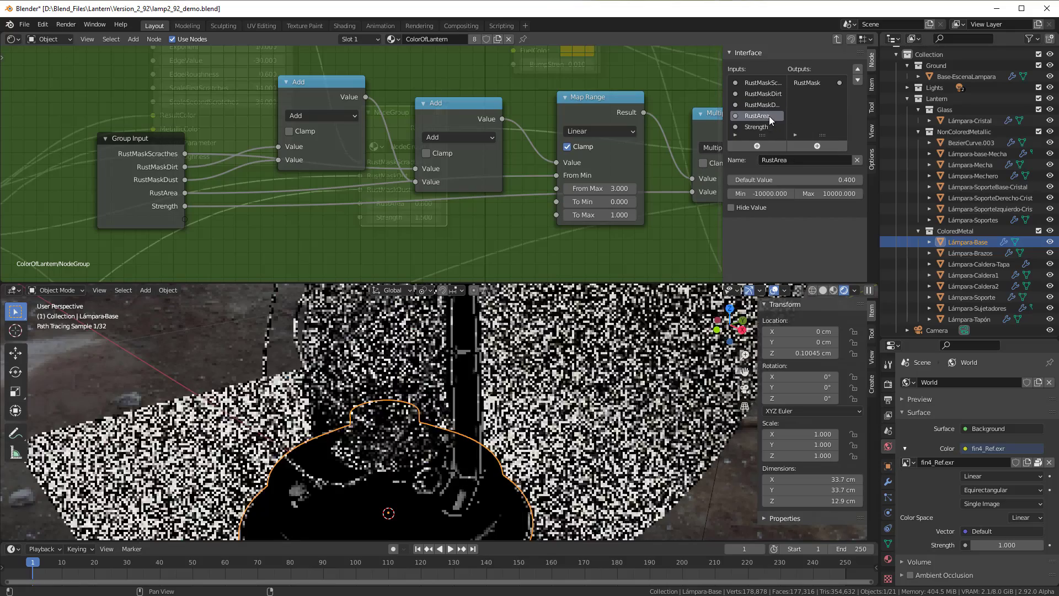
left_click(774, 160)
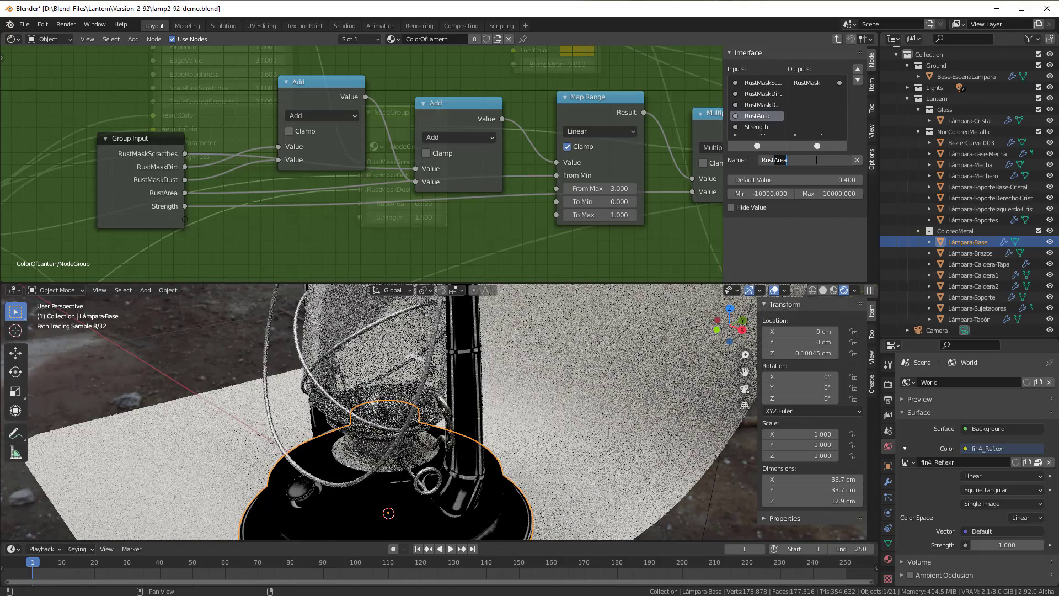
type("Filte")
key("Return")
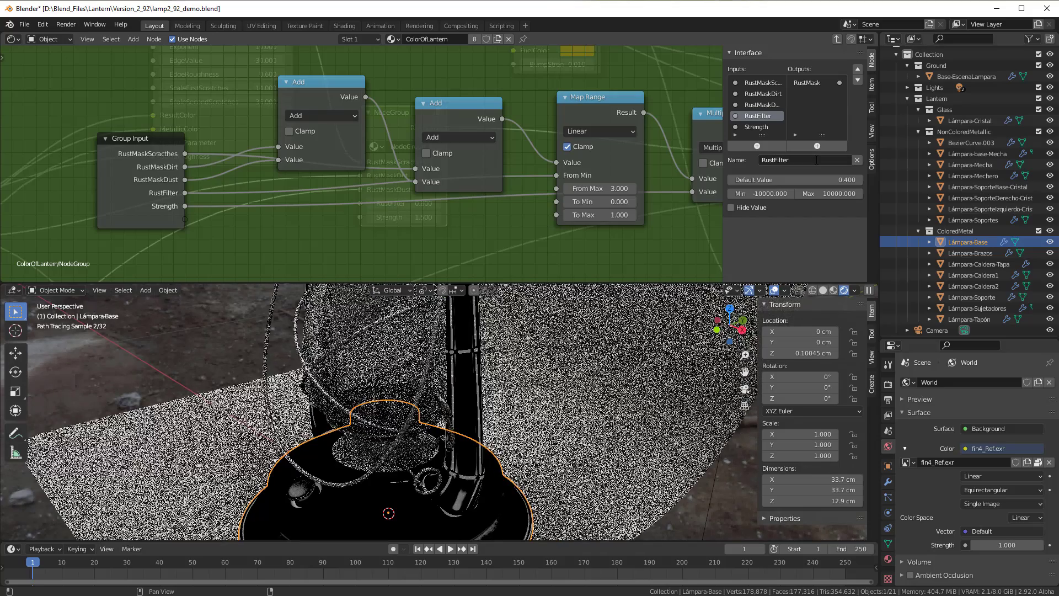
left_click(148, 159)
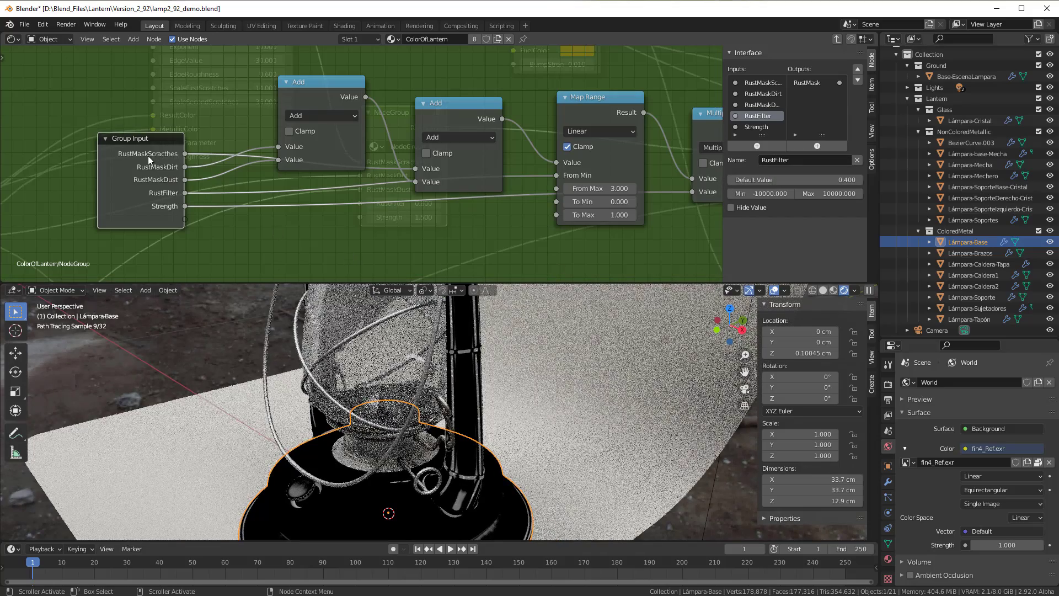
key("Tab")
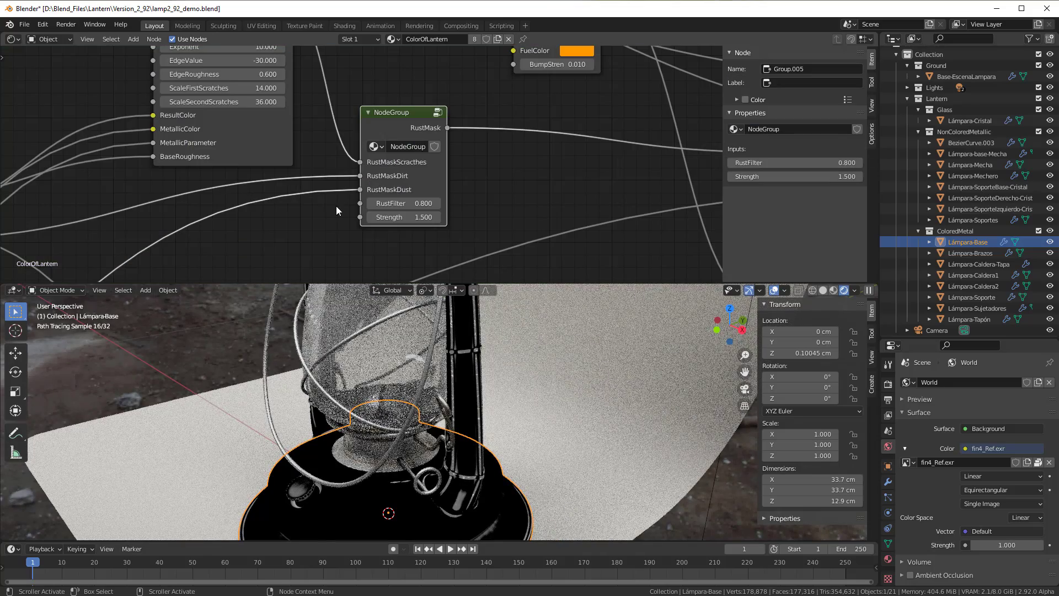
Set the NodeGroup node's Strength to 1.200 and shift the node slightly away from EdgewearAndScratches
mouse_move(397, 203)
left_mouse_down()
mouse_move(435, 203)
mouse_move(380, 203)
mouse_move(419, 203)
mouse_move(425, 217)
mouse_move(441, 217)
mouse_move(399, 217)
left_mouse_up()
scroll(341, 207, "down", 1)
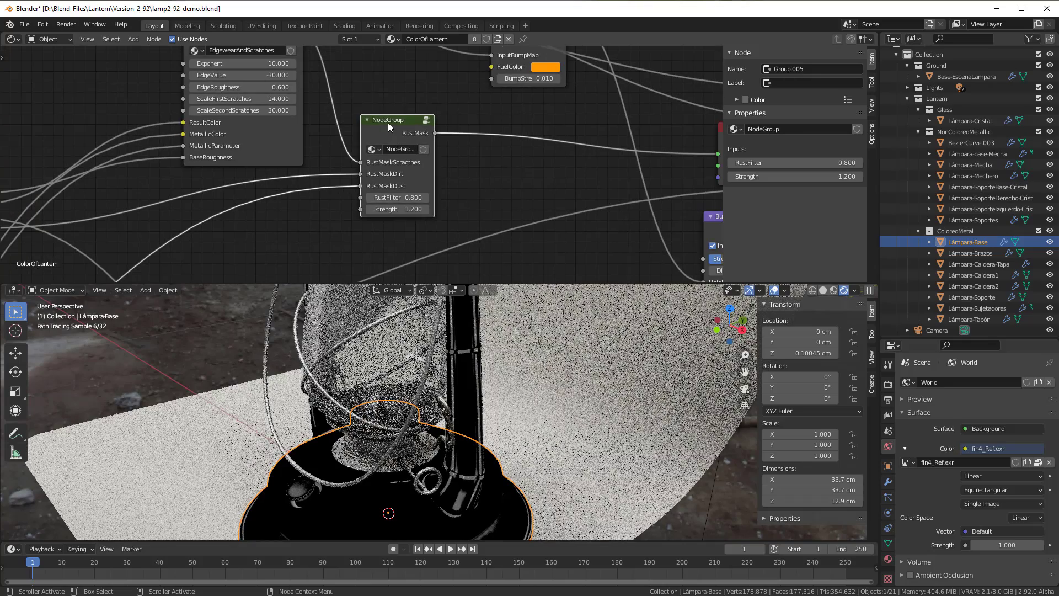
left_click_drag(388, 123, 410, 124)
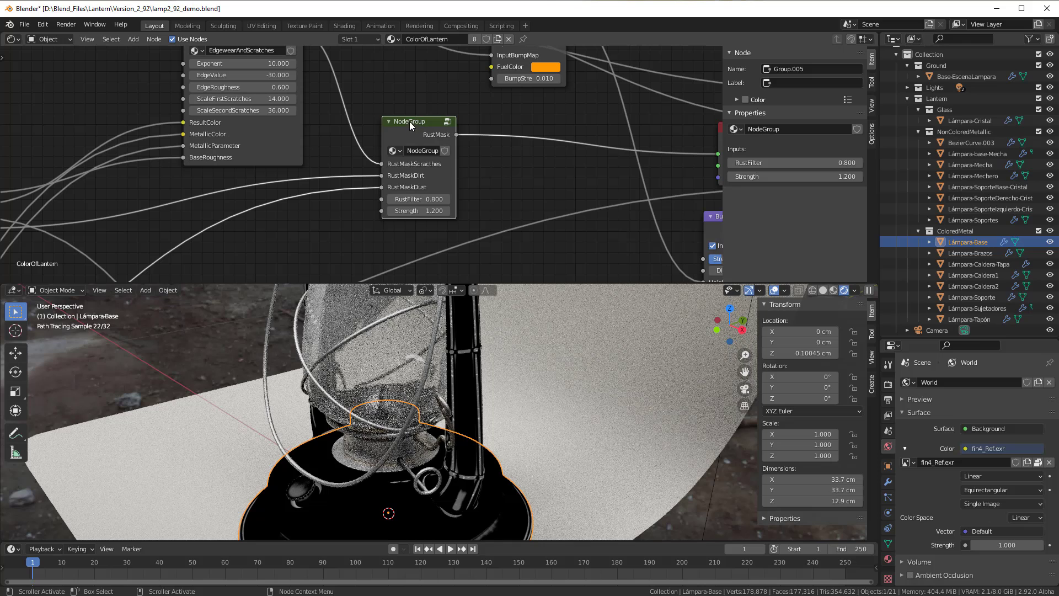
Rename the node group RustController
double_click(772, 129)
type("R")
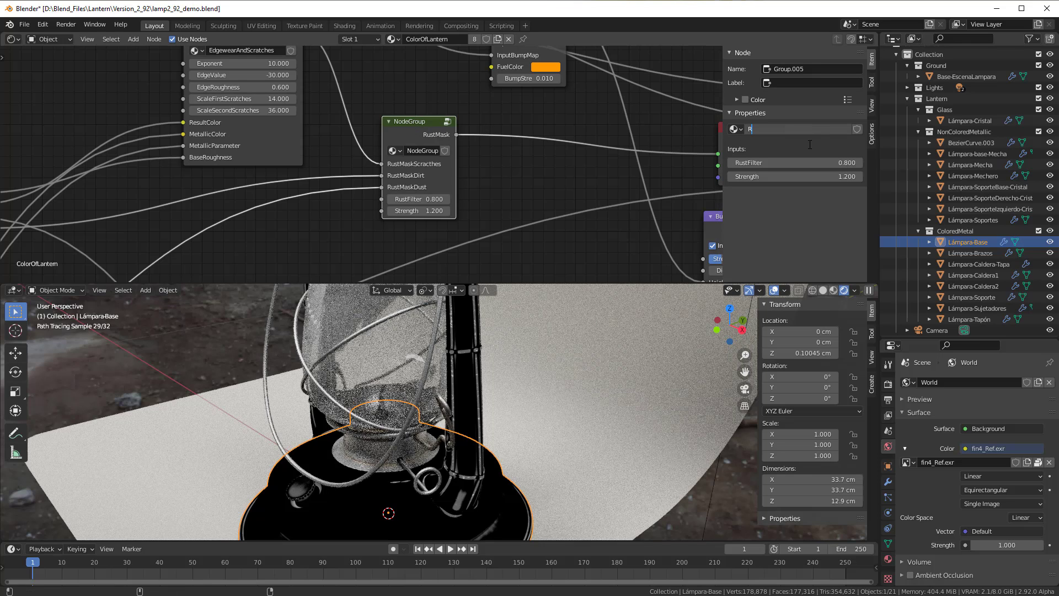
type("ust")
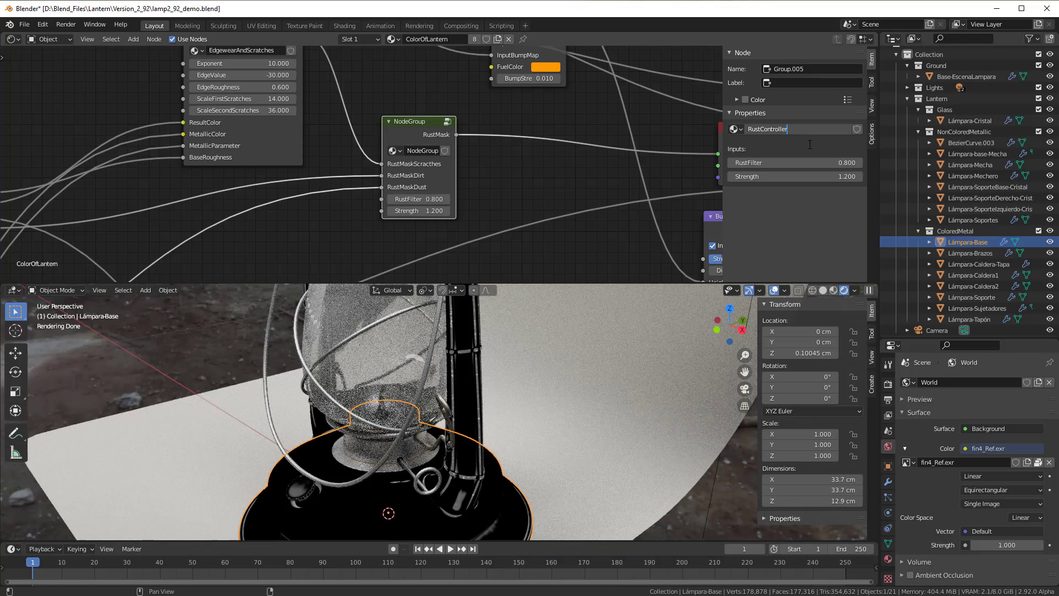
type("Controller")
key("Return")
Move Material Output past the Principled BSDF and connect the Mix Shader's Shader output to its Surface input
scroll(541, 180, "down", 4)
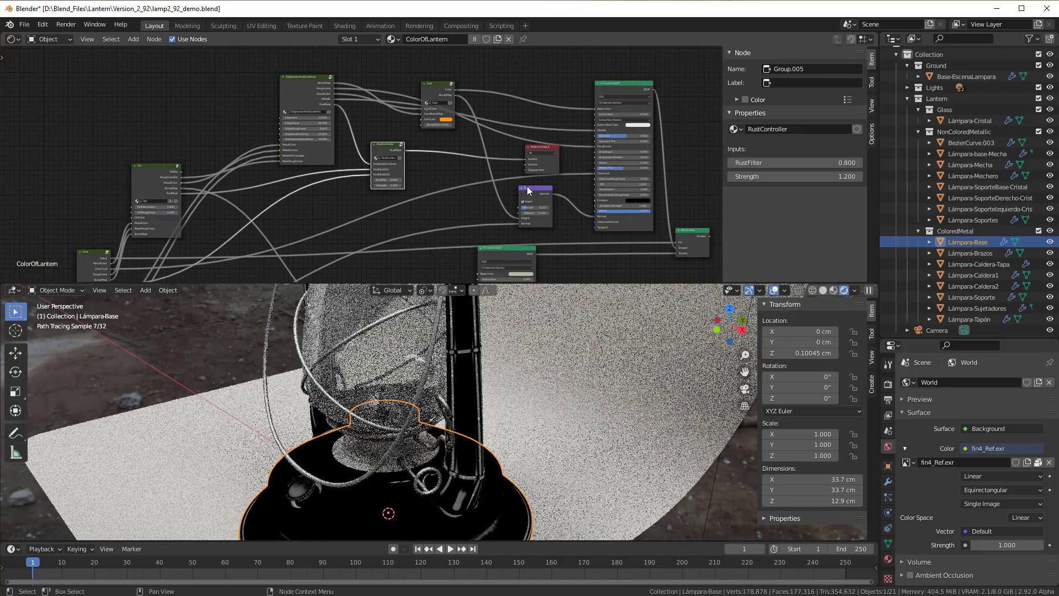
middle_click_drag(529, 190, 355, 186)
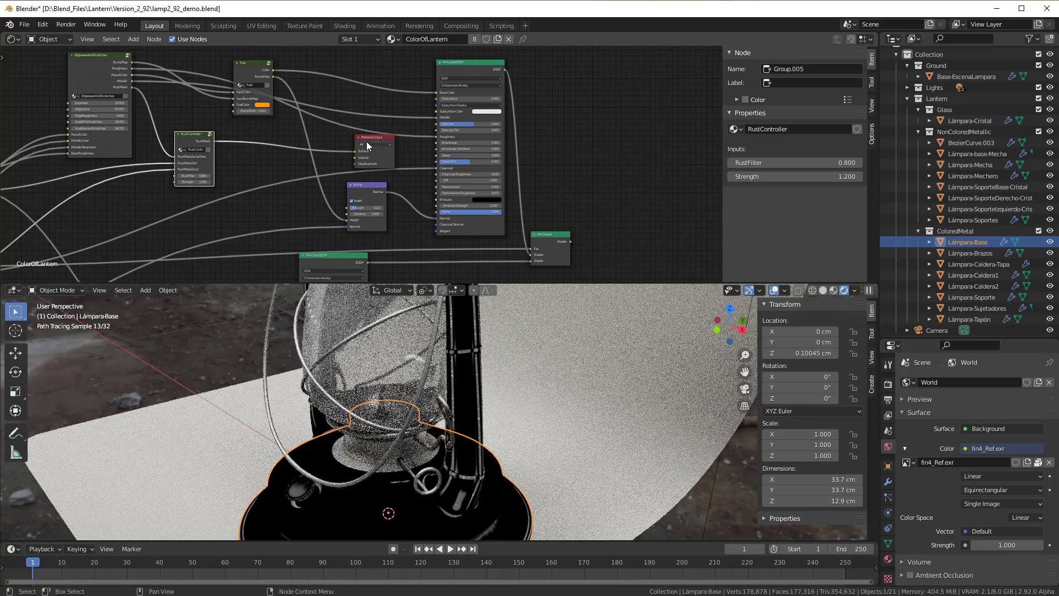
left_click_drag(370, 139, 616, 171)
scroll(427, 208, "up", 3)
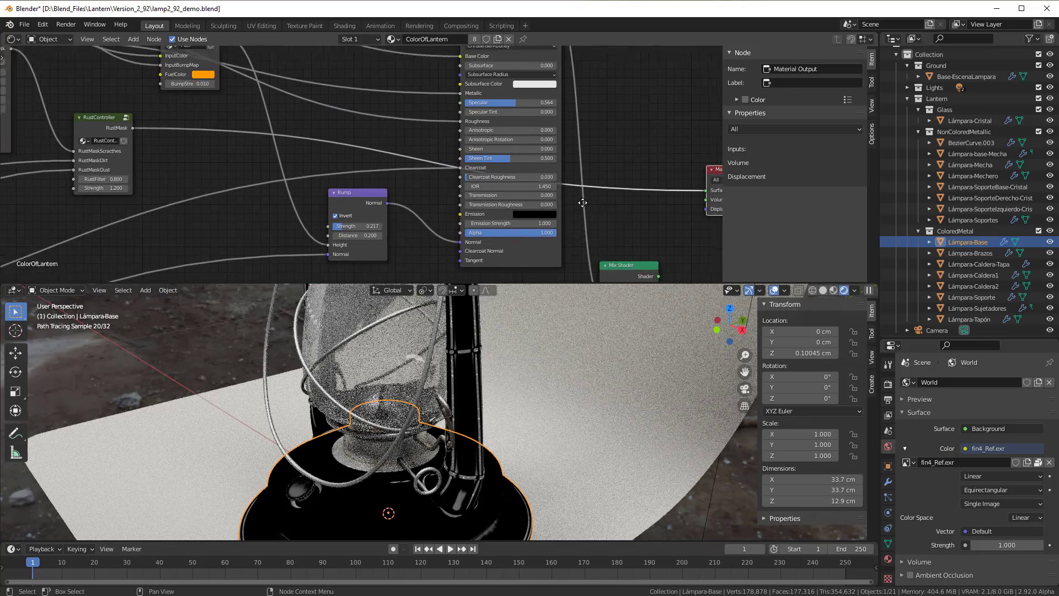
left_click_drag(456, 243, 503, 157)
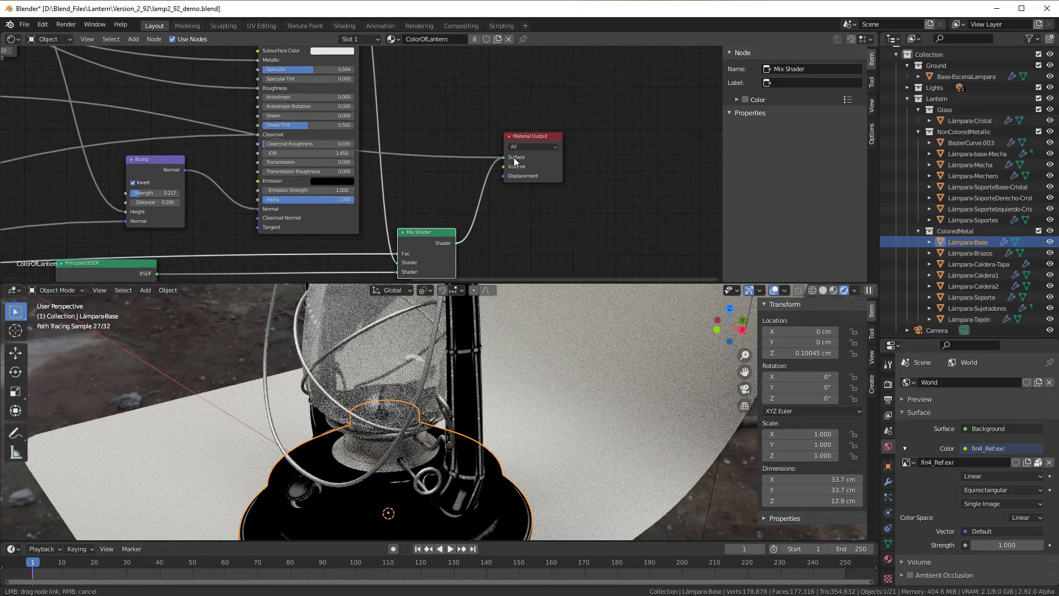
Tidy the node layout by repositioning Material Output closer to Mix Shader and shifting Mix Shader and RustController slightly
middle_click_drag(511, 221, 497, 170)
left_click_drag(503, 88, 534, 140)
left_click_drag(427, 191, 444, 181)
scroll(347, 181, "down", 3)
middle_click_drag(330, 201, 497, 237)
left_click_drag(164, 98, 176, 93)
scroll(100, 165, "down", 6)
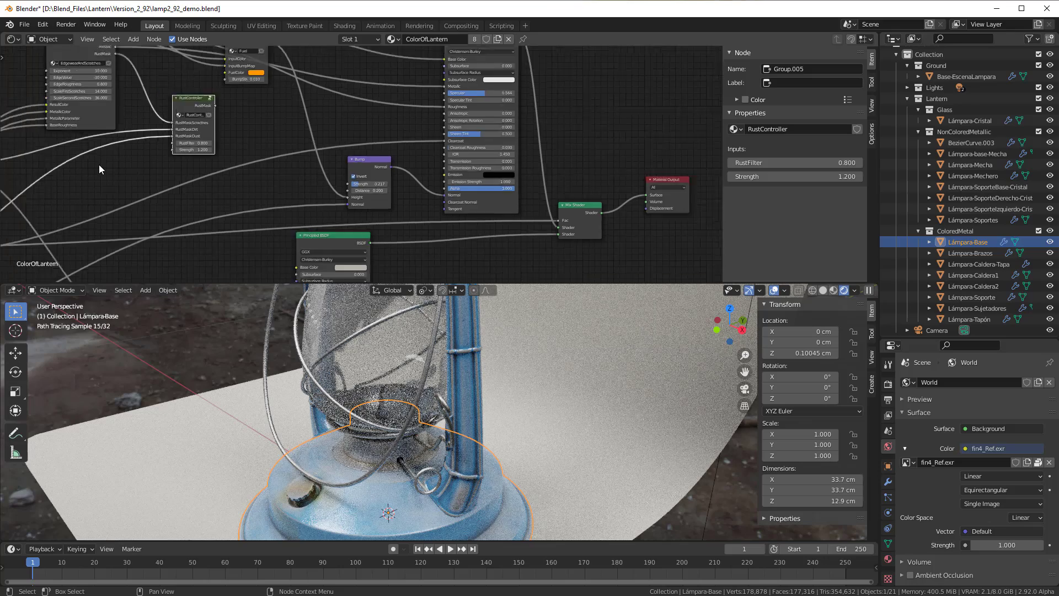
Nudge the RustController node slightly away from EdgewearAndScratches, toward the Bump node
middle_click_drag(127, 170, 308, 139)
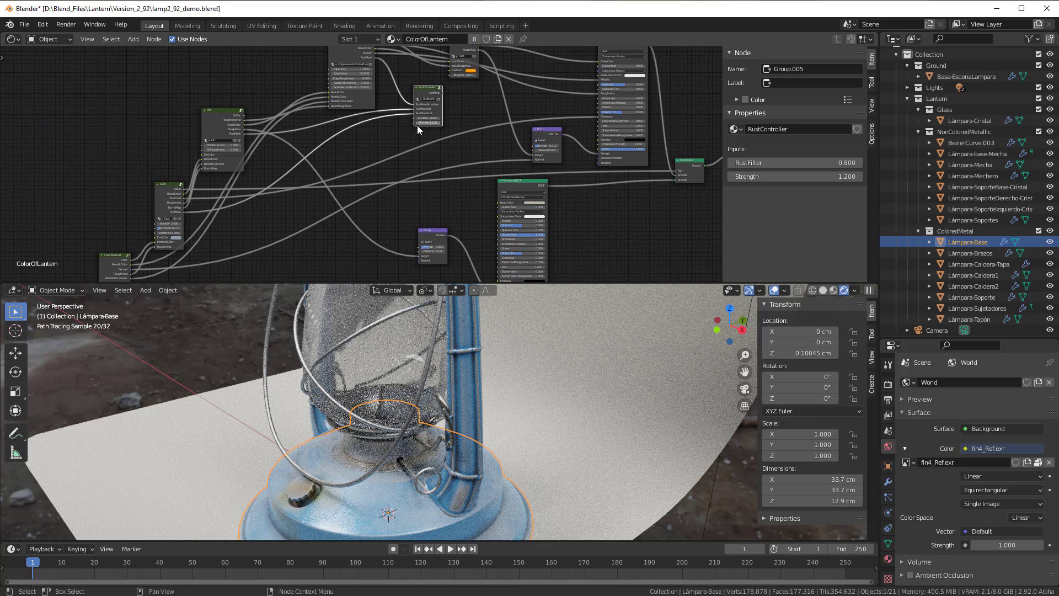
scroll(257, 193, "up", 5)
middle_click_drag(418, 126, 250, 166)
scroll(241, 182, "up", 2)
scroll(250, 166, "up", 1)
left_click_drag(186, 126, 190, 127)
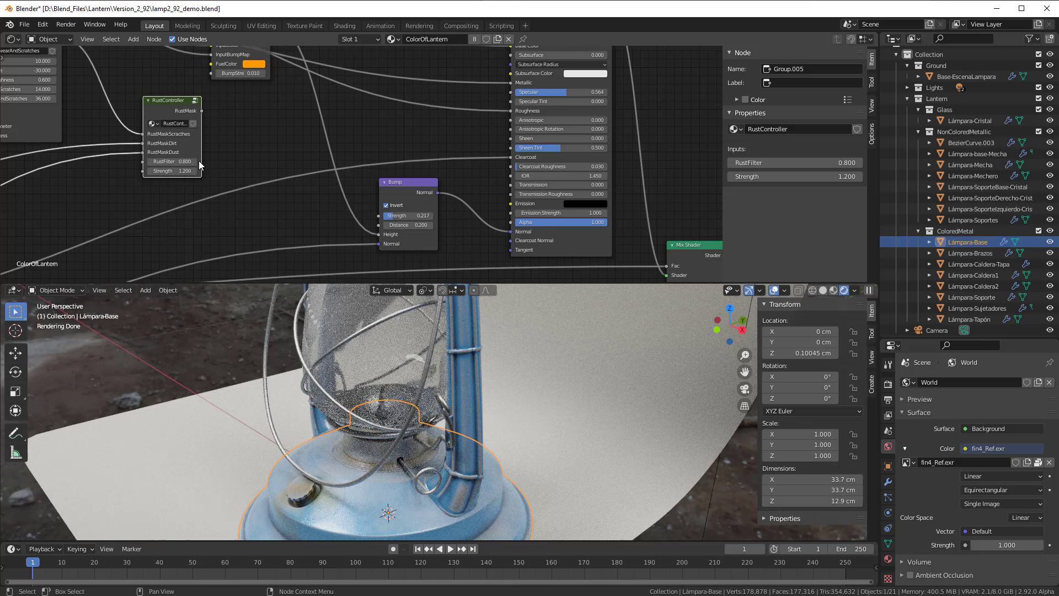
scroll(182, 161, "up", 1)
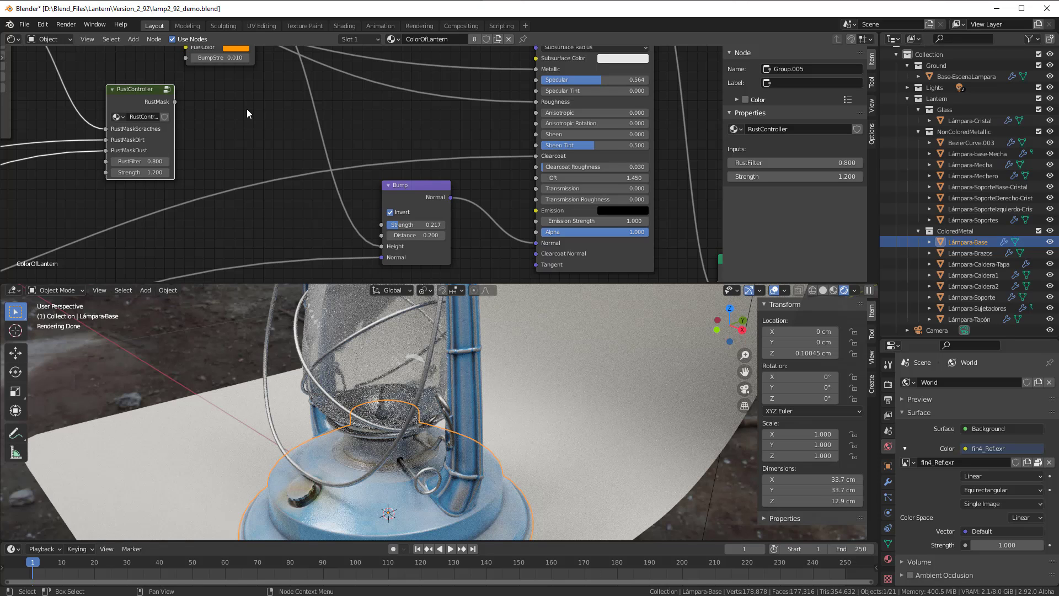
Examine the node layout from RustController to Mix Shader and Material Output, nudging RustController slightly to fine-tune its position
scroll(246, 114, "down", 1)
scroll(247, 108, "down", 2)
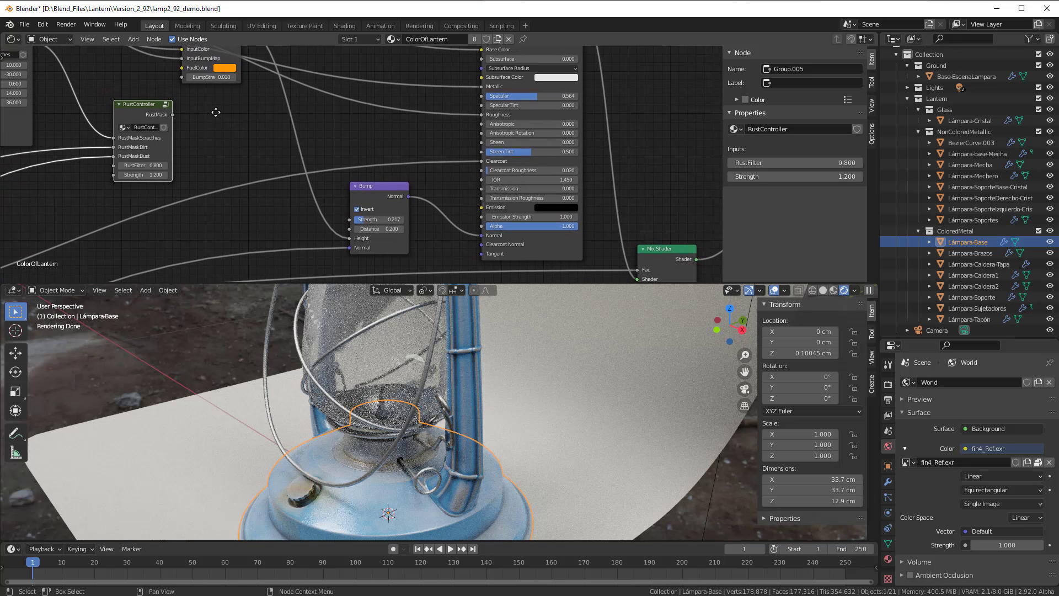
middle_click_drag(216, 113, 116, 107)
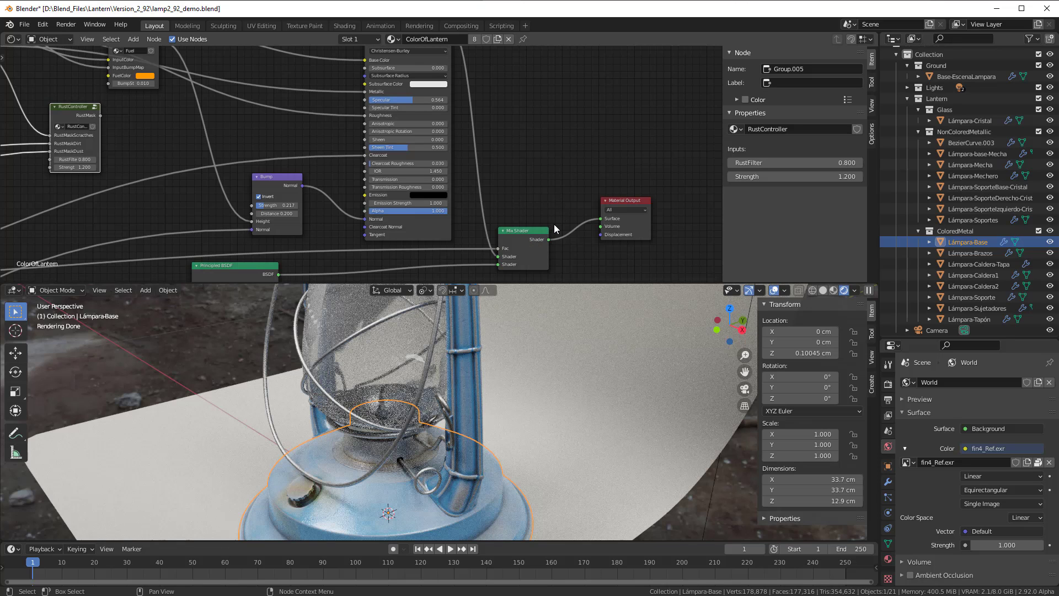
scroll(78, 113, "up", 1)
middle_click_drag(125, 122, 255, 122)
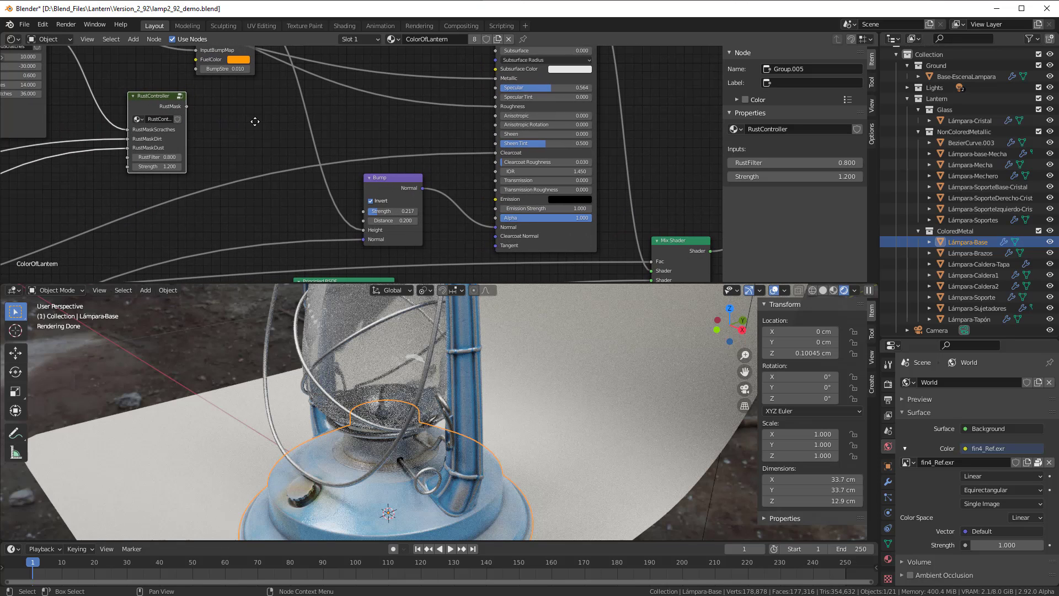
left_click_drag(152, 103, 155, 105)
scroll(241, 127, "down", 2)
middle_click_drag(252, 127, 220, 130)
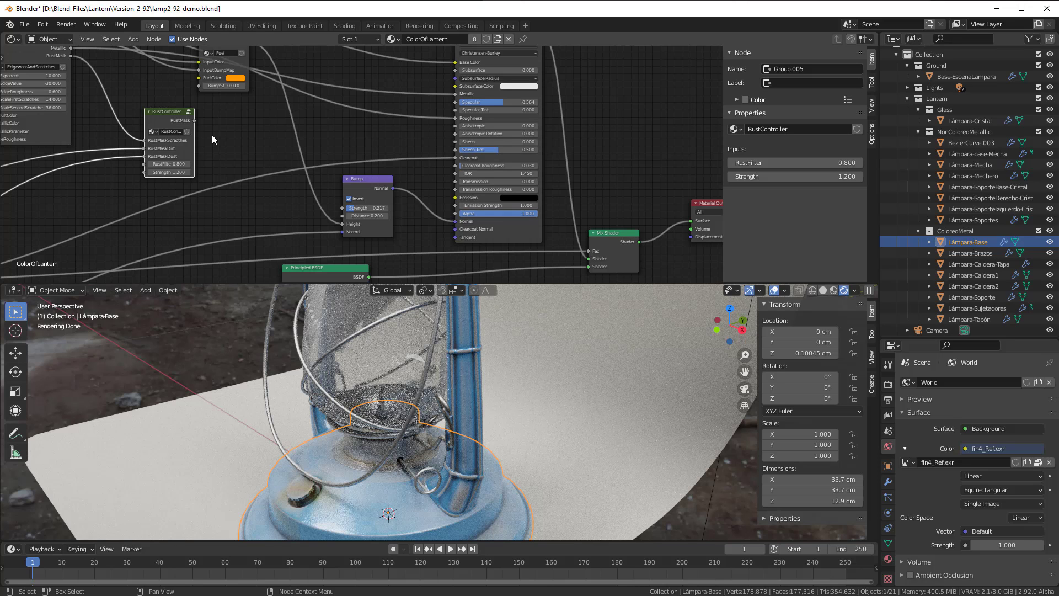
scroll(220, 135, "up", 1)
middle_click_drag(219, 135, 377, 105)
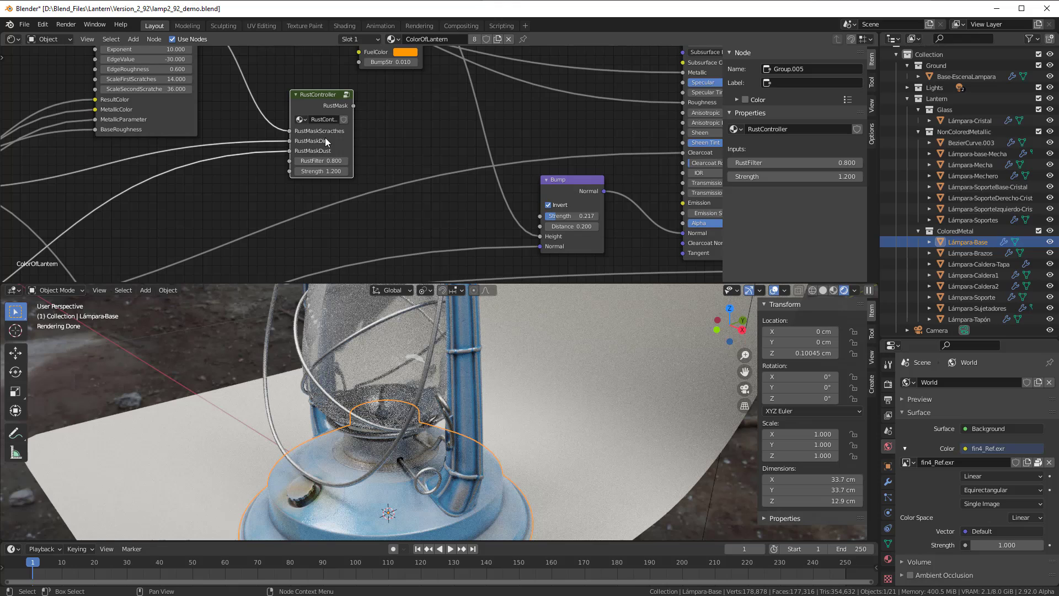